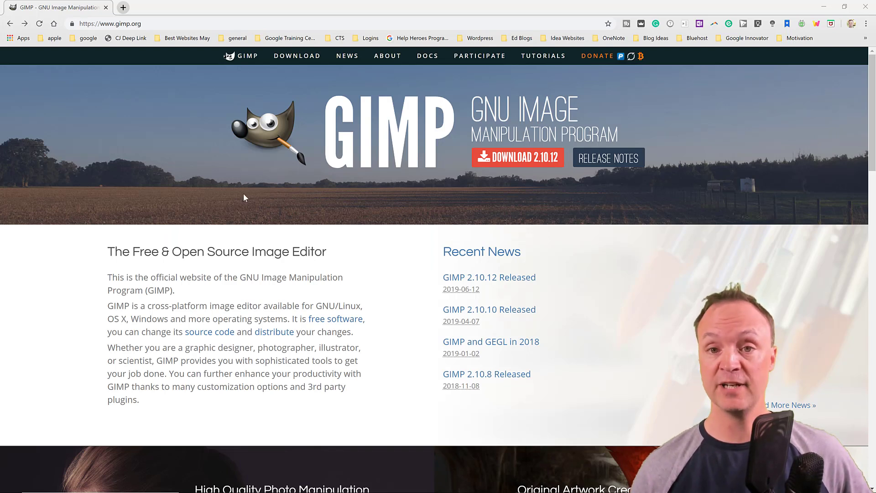
Step: Open the GIMP downloads page and look over the Windows download options for version 2.10.12
click(299, 56)
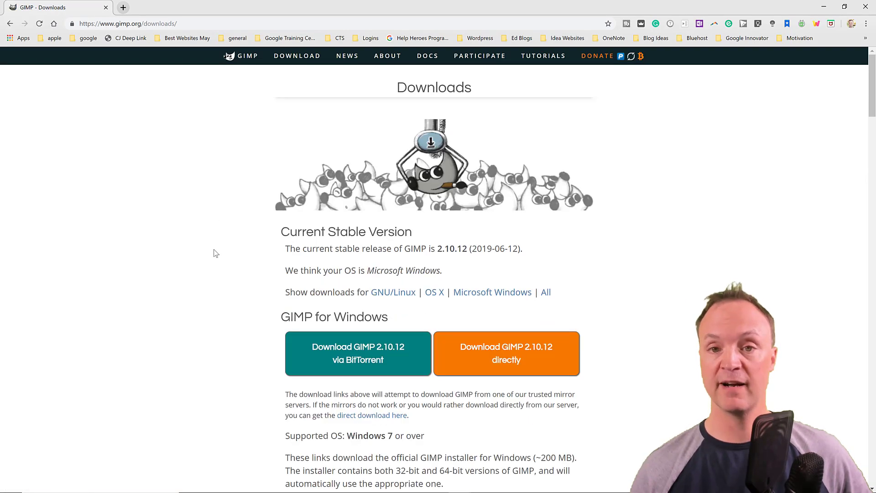
scroll(215, 254, down, 1)
scroll(207, 271, down, 1)
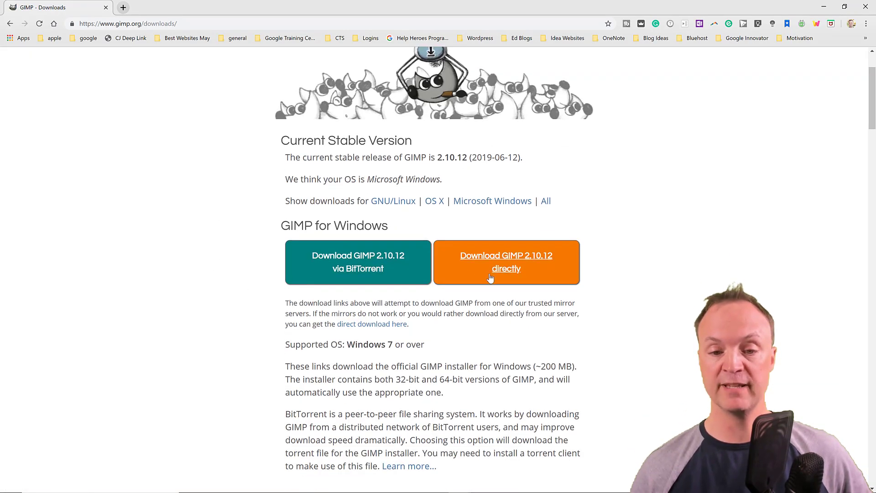
scroll(470, 332, down, 1)
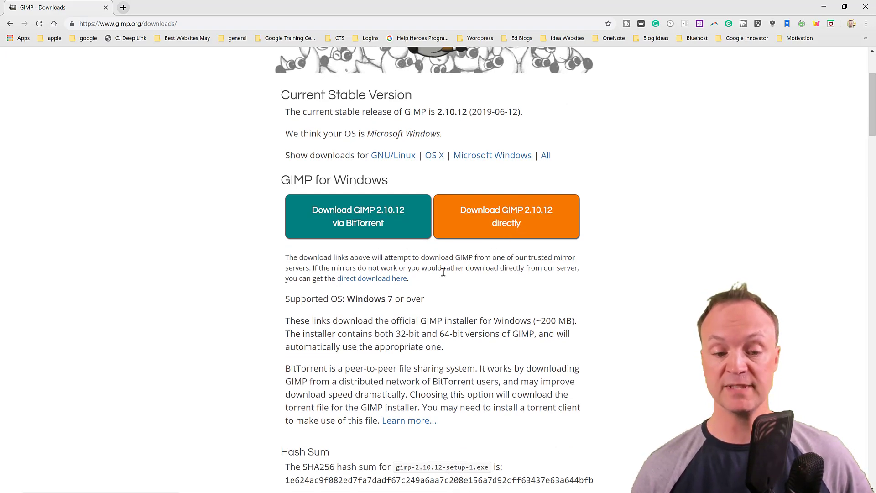
scroll(442, 286, up, 3)
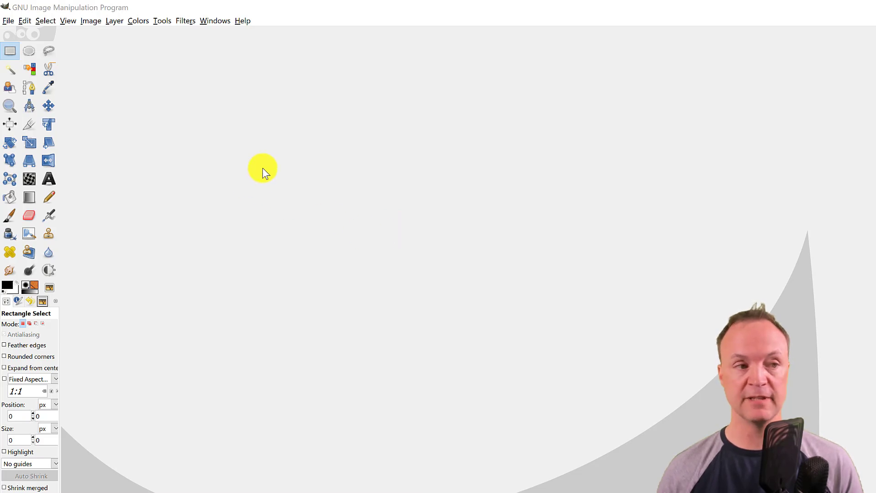
Step: In the preferences, try the Light and Gray interface themes and settle on Dark
click(23, 19)
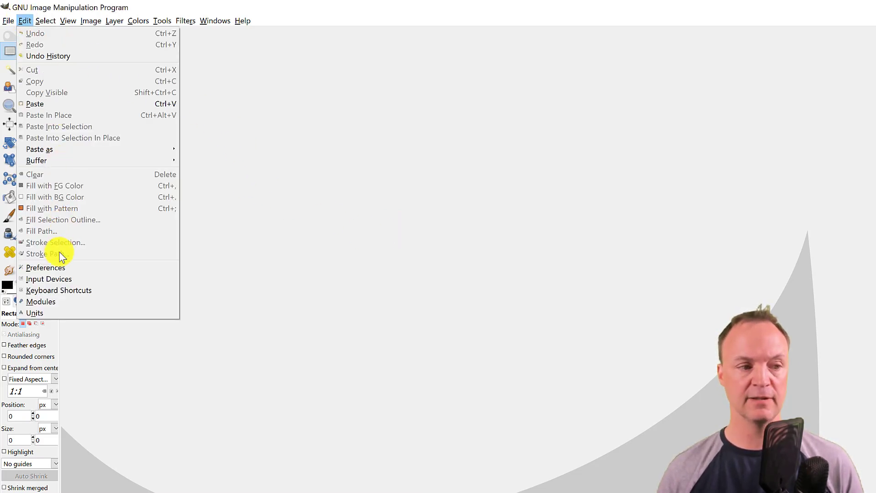
click(62, 269)
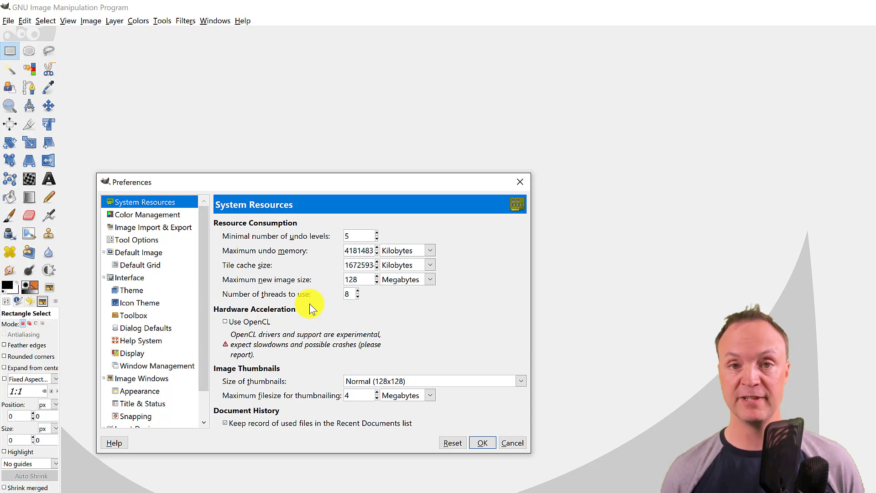
click(138, 292)
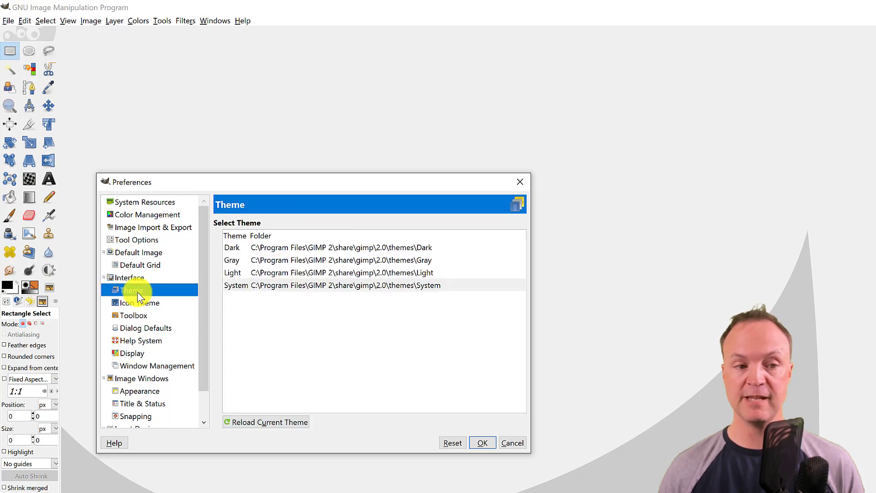
click(244, 273)
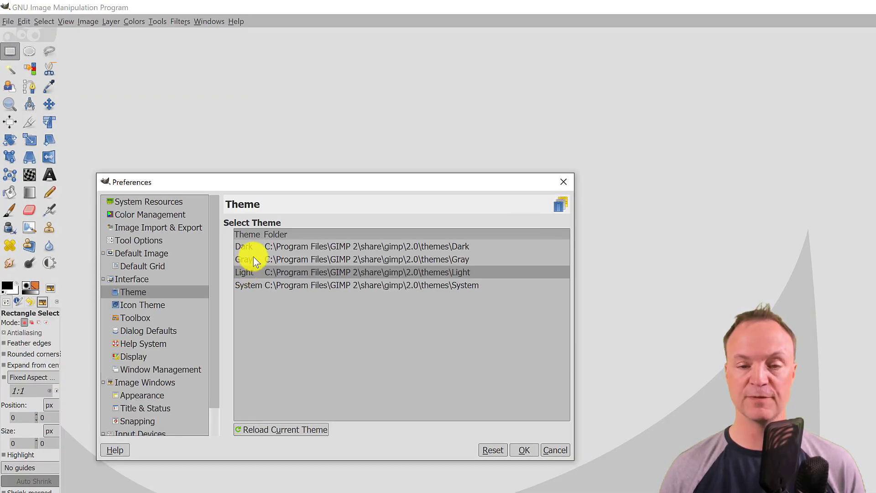
click(253, 259)
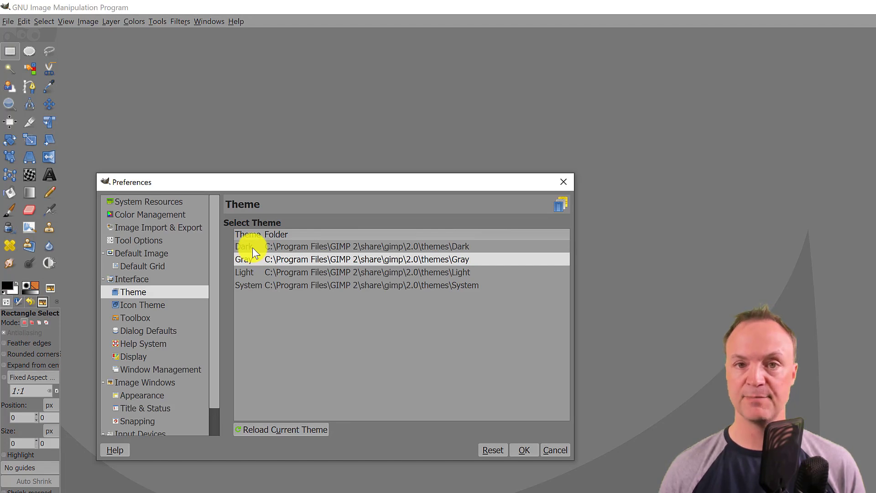
click(252, 248)
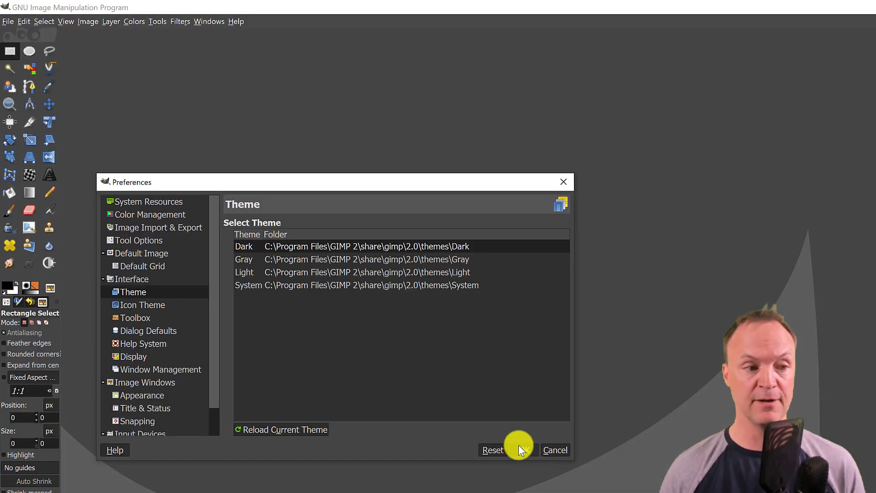
Step: Try the Symbolic and Color icon themes and switch back to Legacy
click(142, 304)
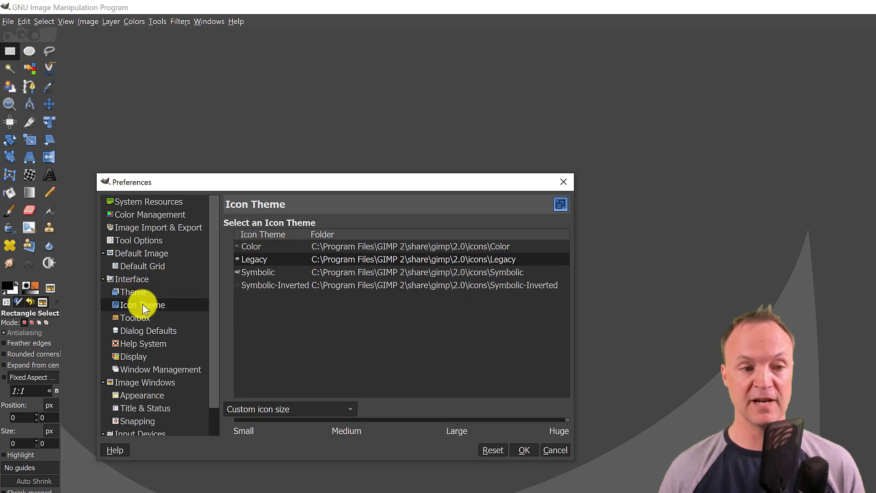
click(256, 273)
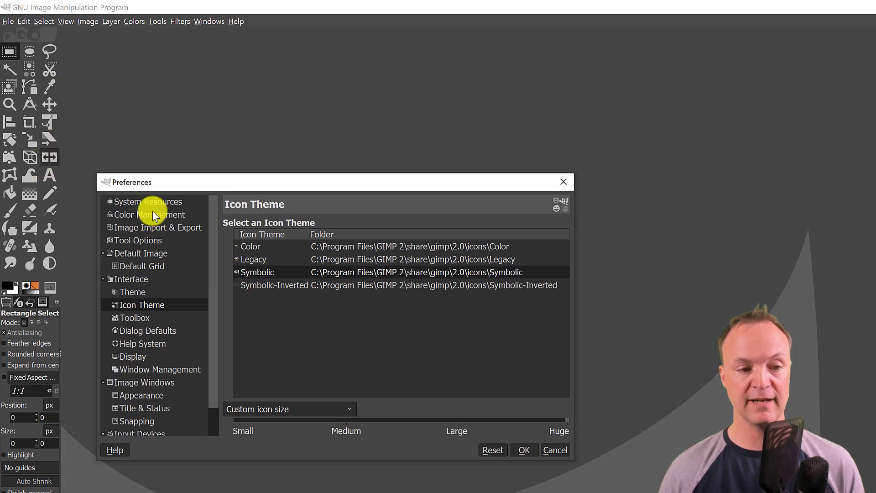
click(259, 250)
click(262, 260)
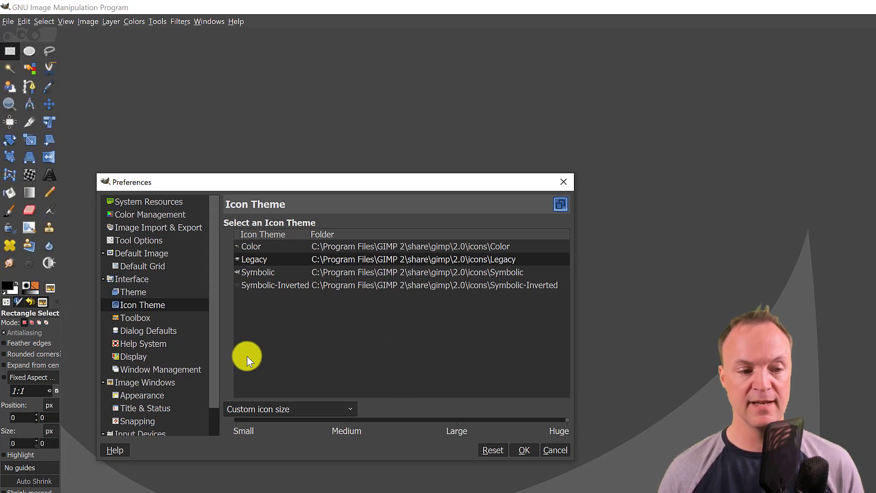
Step: Try the Small and Medium custom icon sizes and return the size to Huge
click(305, 411)
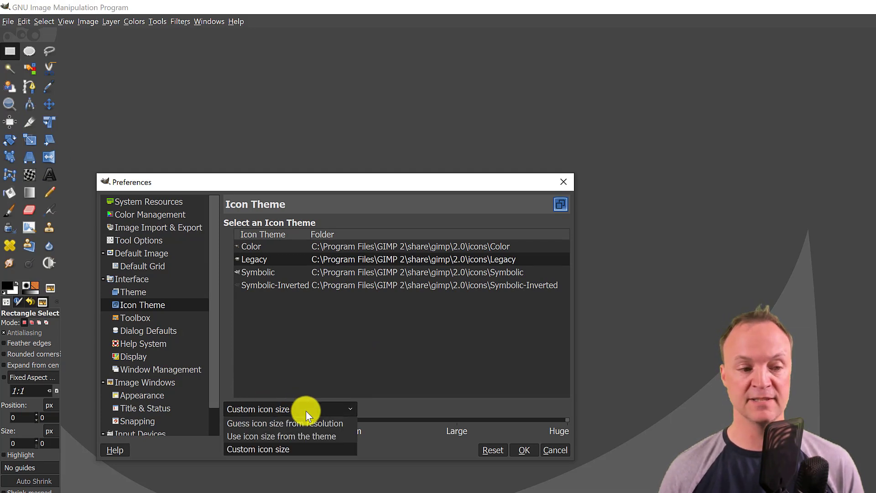
click(406, 406)
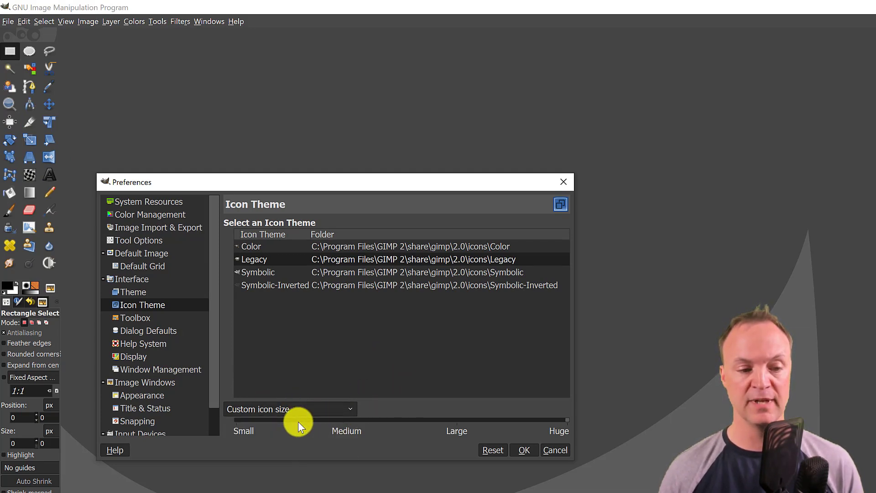
click(352, 421)
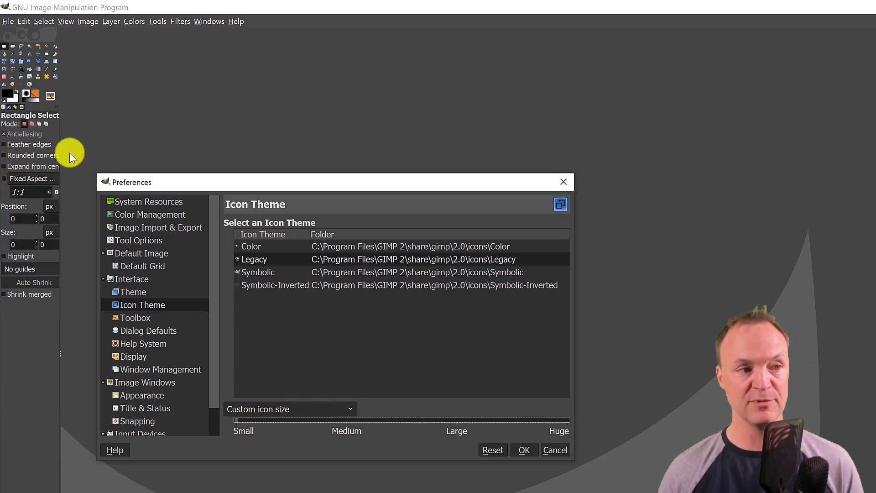
click(560, 421)
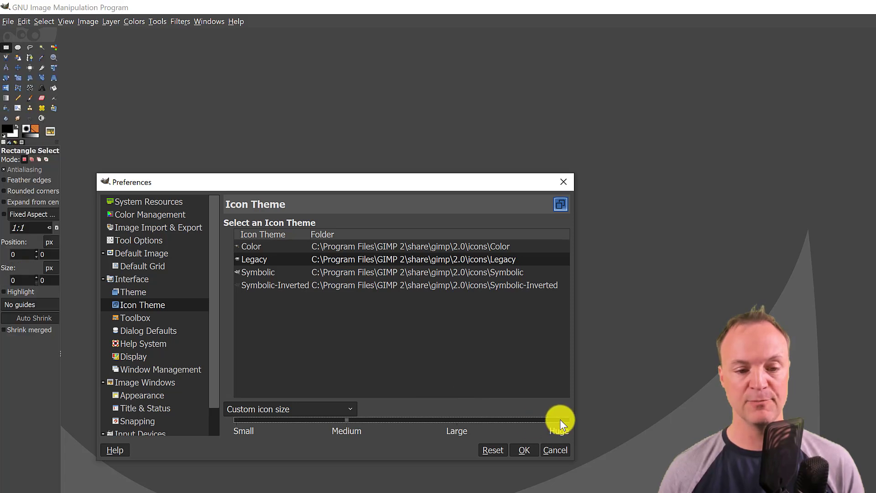
click(557, 419)
click(556, 419)
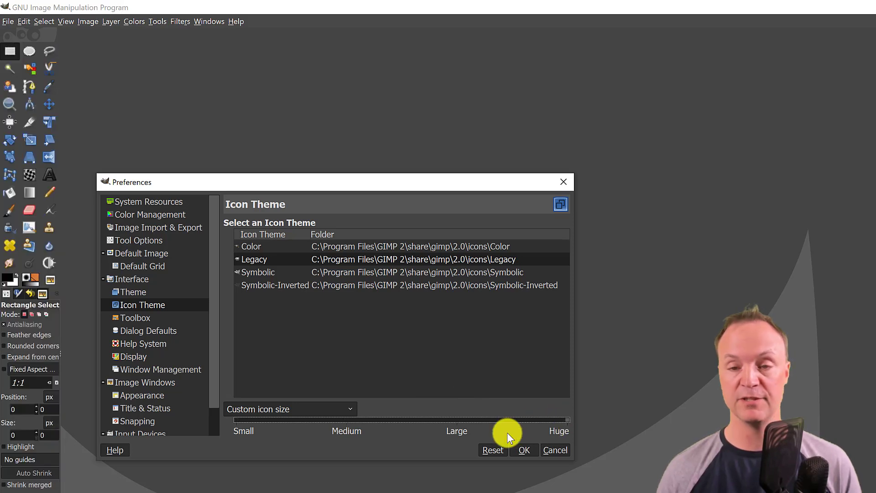
Step: Look through the toolbox's tools configuration and try showing the Threshold tool before hiding it again
click(136, 319)
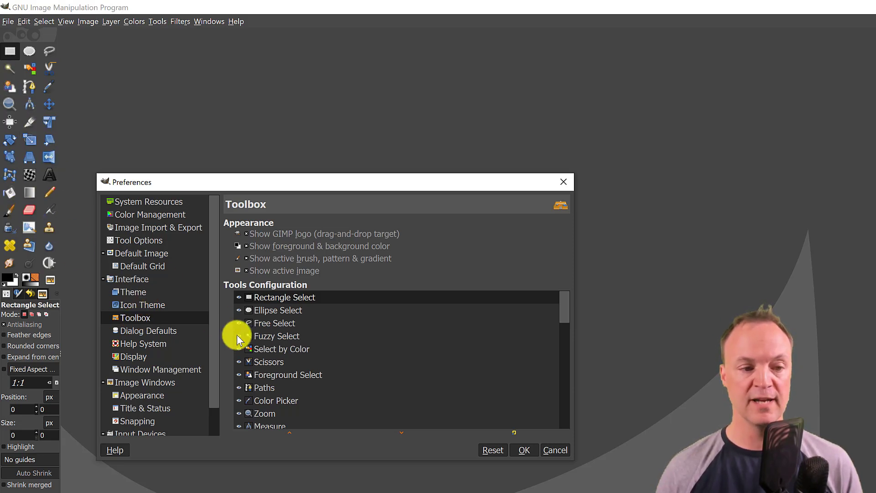
scroll(273, 348, down, 1)
scroll(272, 348, down, 6)
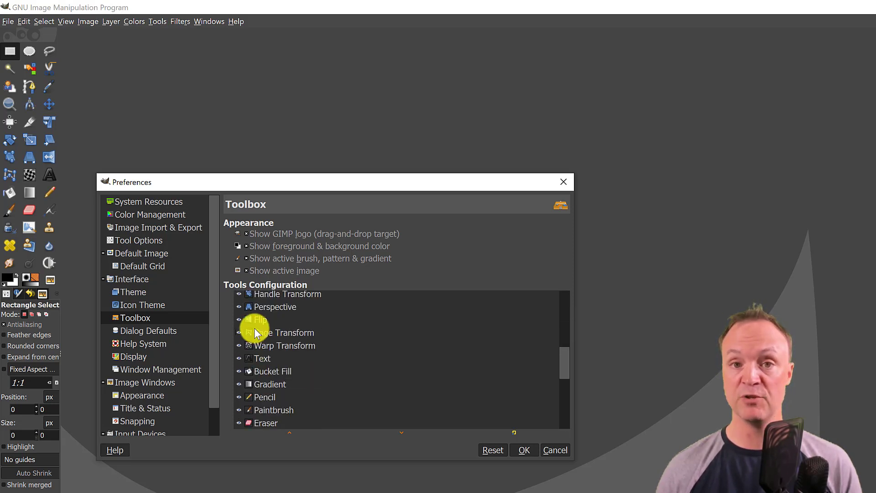
scroll(254, 329, up, 1)
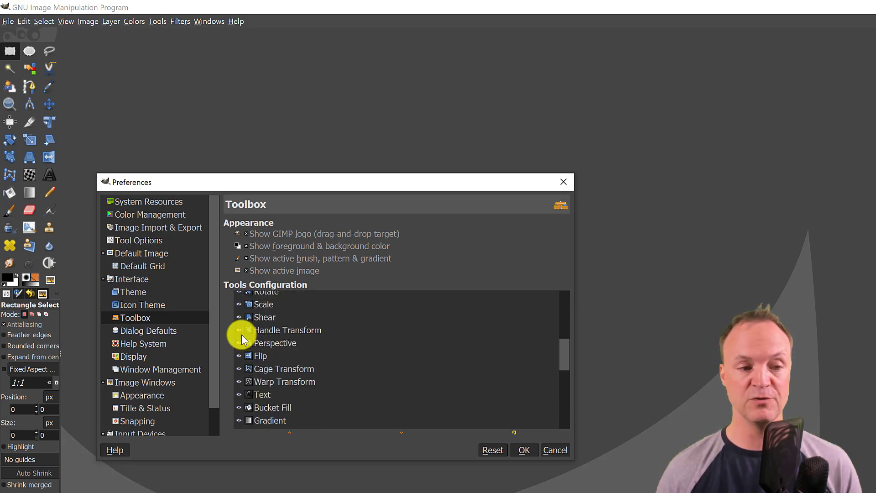
scroll(240, 347, down, 4)
scroll(248, 356, down, 3)
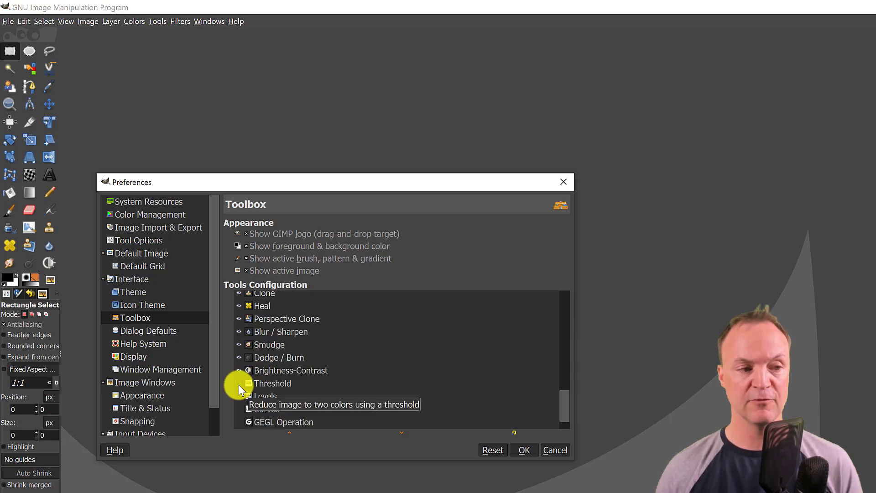
click(239, 384)
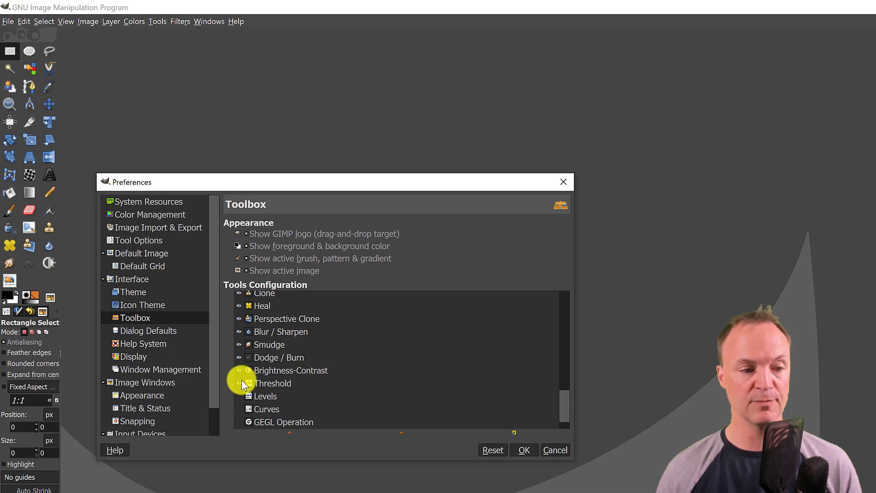
click(239, 383)
Step: Hide the Brightness-Contrast tool from the toolbox, view the window management settings and apply the preferences
click(239, 371)
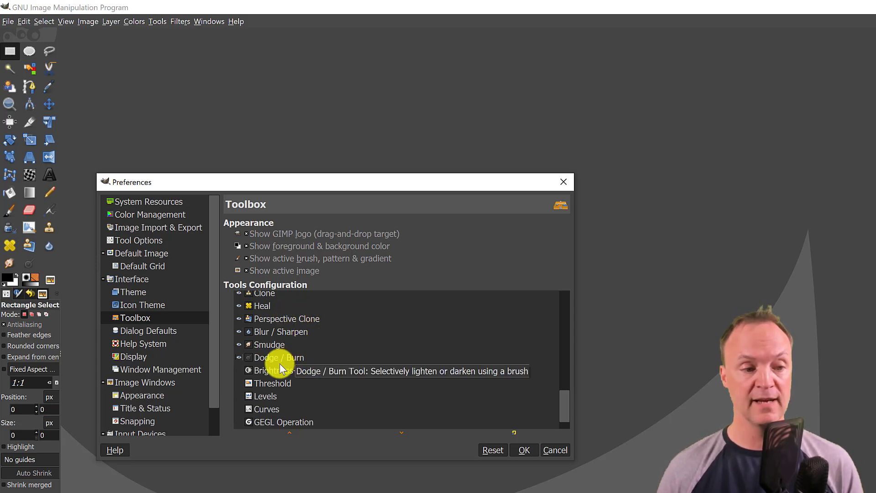
scroll(281, 363, down, 1)
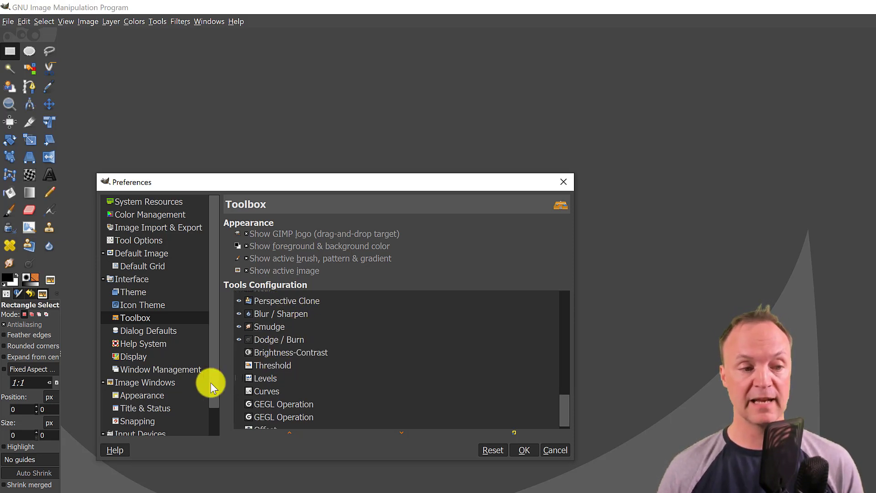
click(180, 370)
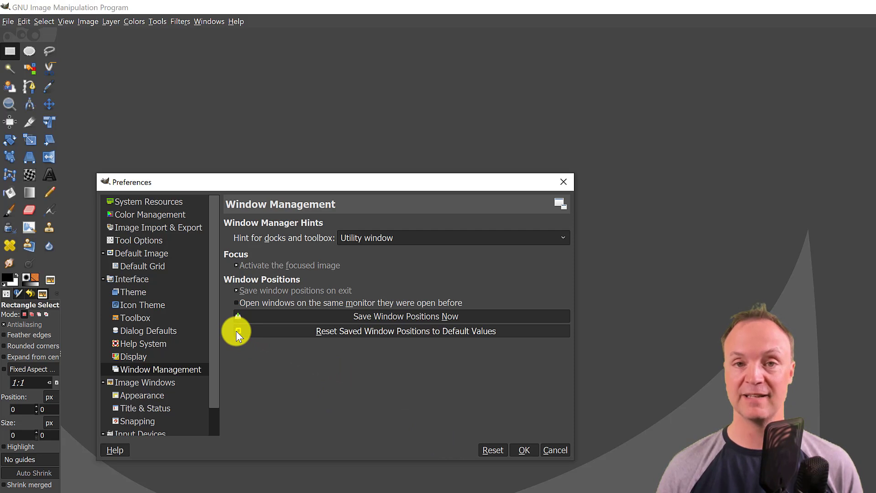
click(525, 450)
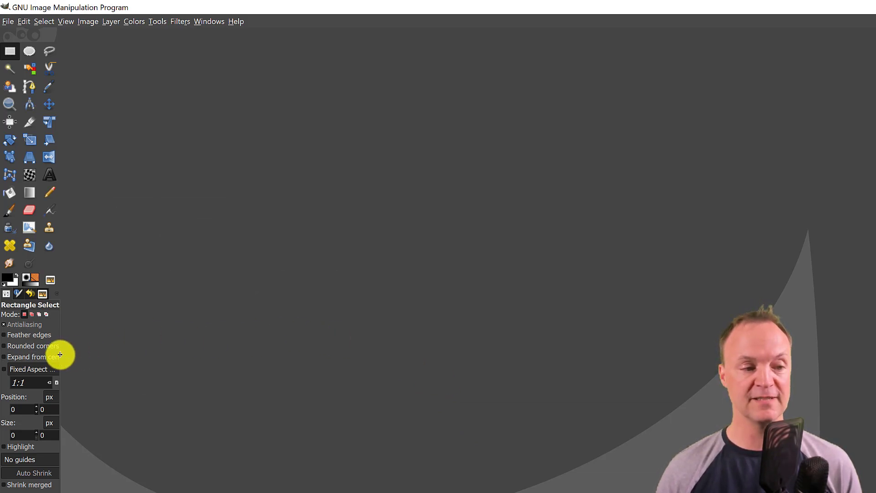
Step: Widen both side docks and detach the Document History dialog into its own, widened floating window
drag(61, 354, 300, 363)
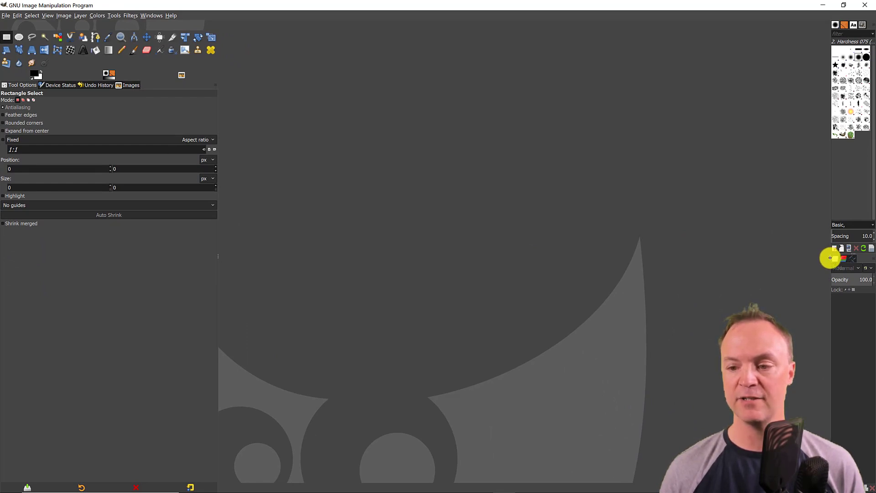
mouse_move(830, 260)
mouse_down()
mouse_move(645, 256)
mouse_move(631, 247)
mouse_up()
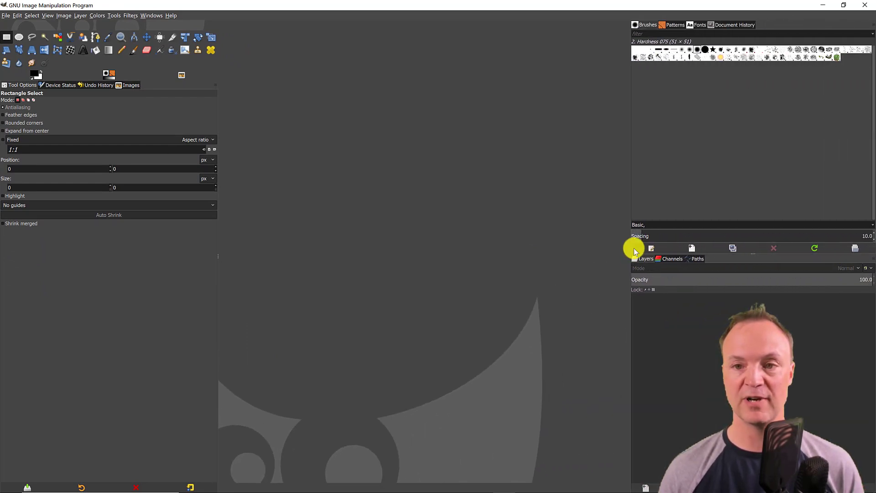
drag(735, 24, 84, 306)
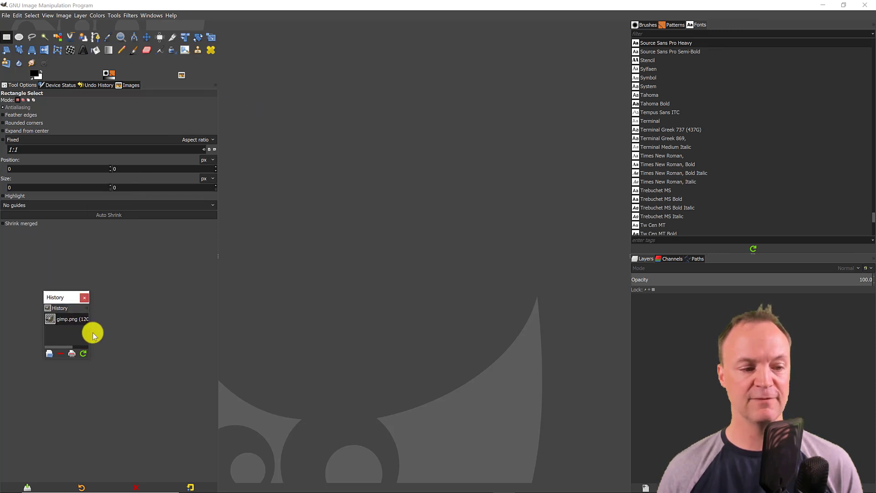
drag(90, 332, 192, 330)
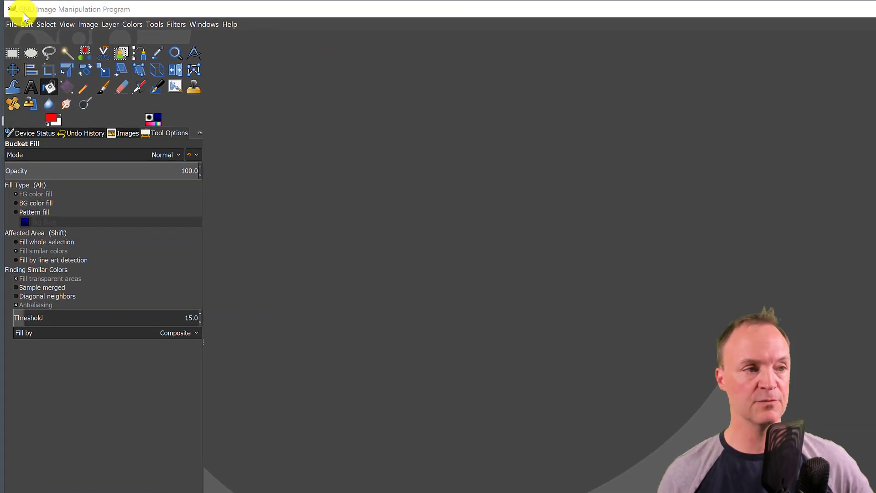
Step: Start creating a new image and expand the advanced options of its settings
click(11, 25)
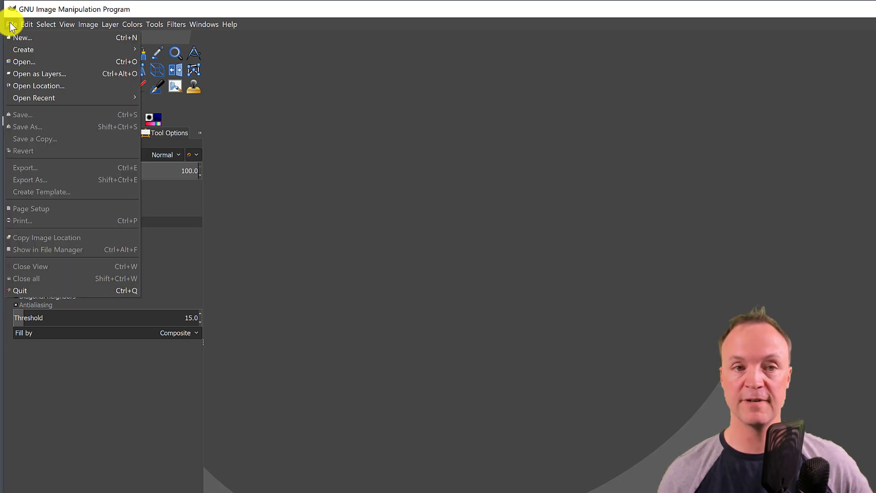
click(15, 40)
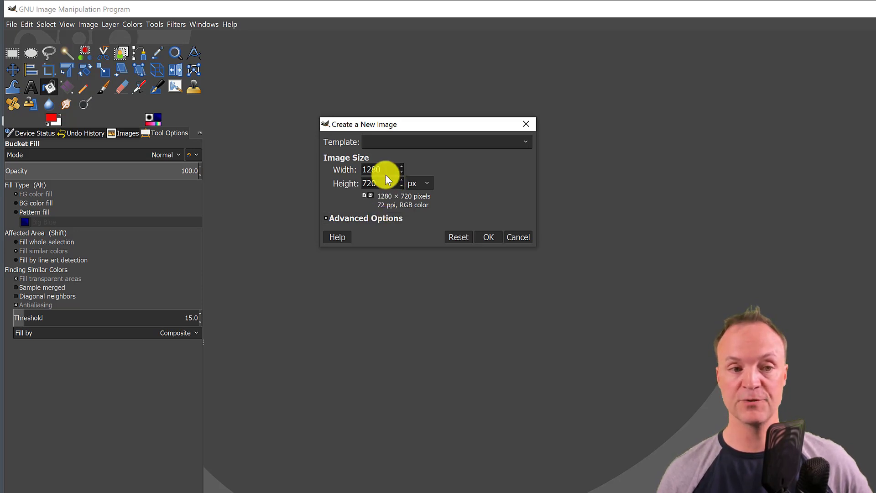
click(366, 218)
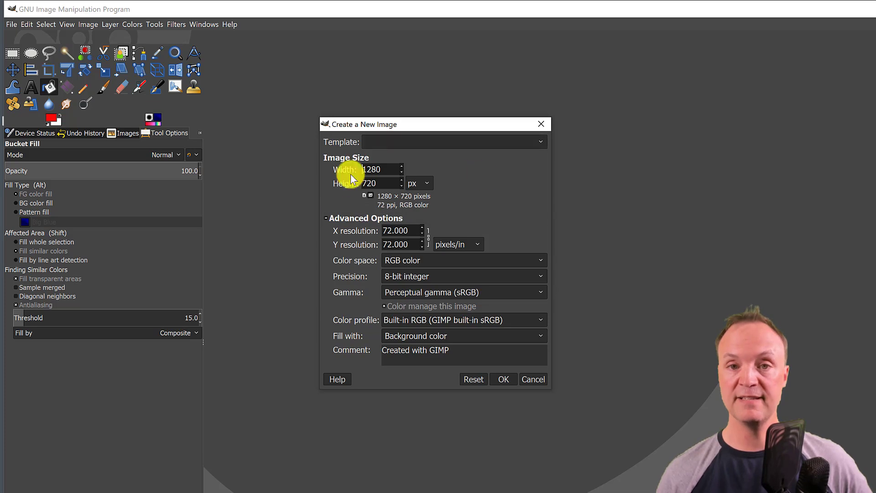
Step: Review the default settings for new images in the preferences and close them
click(30, 22)
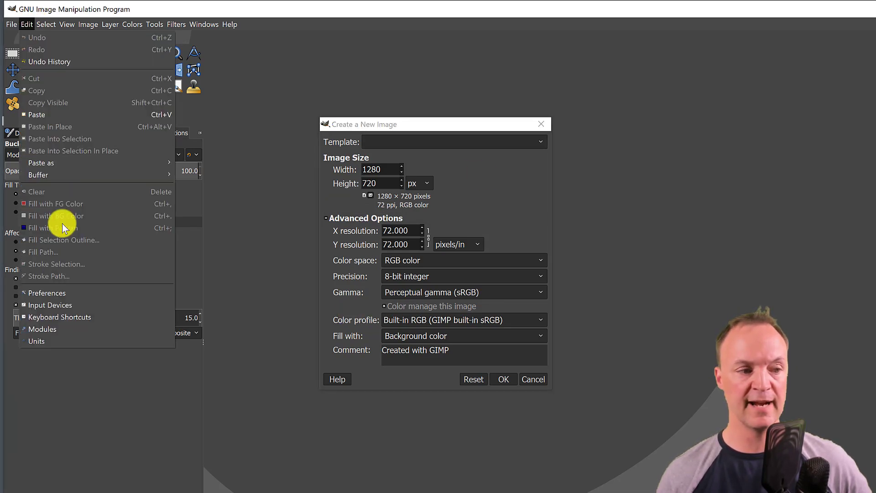
click(70, 289)
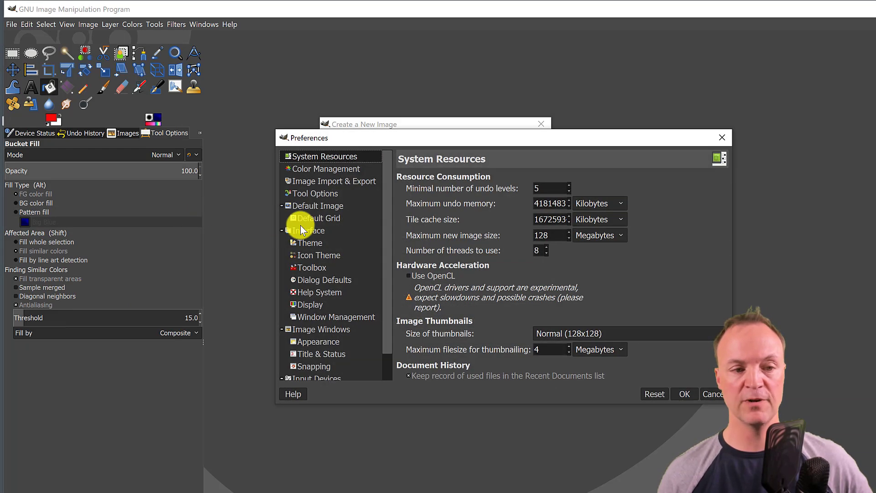
click(307, 206)
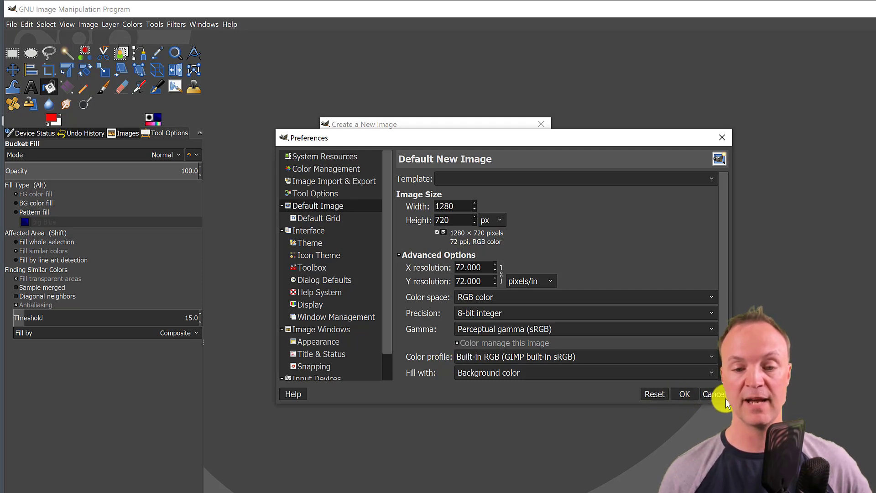
click(684, 394)
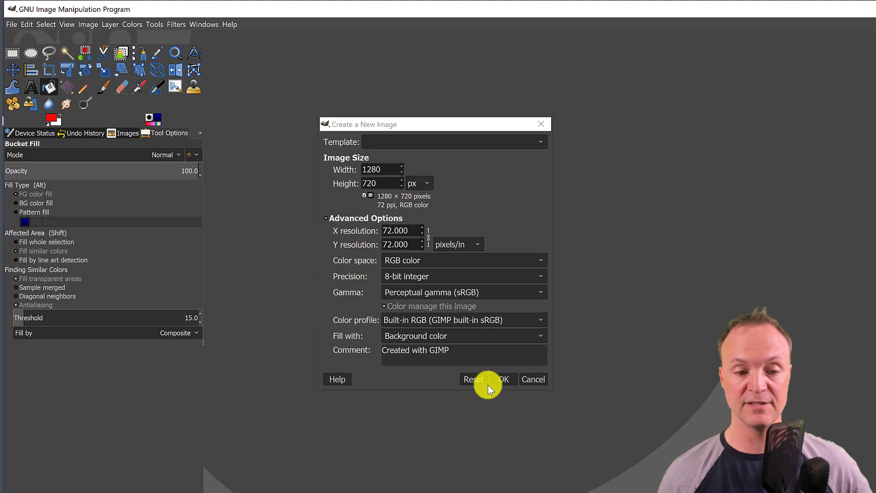
Step: Look through the fill choices, keep Background color, and create the 1280 × 720 px image
click(425, 336)
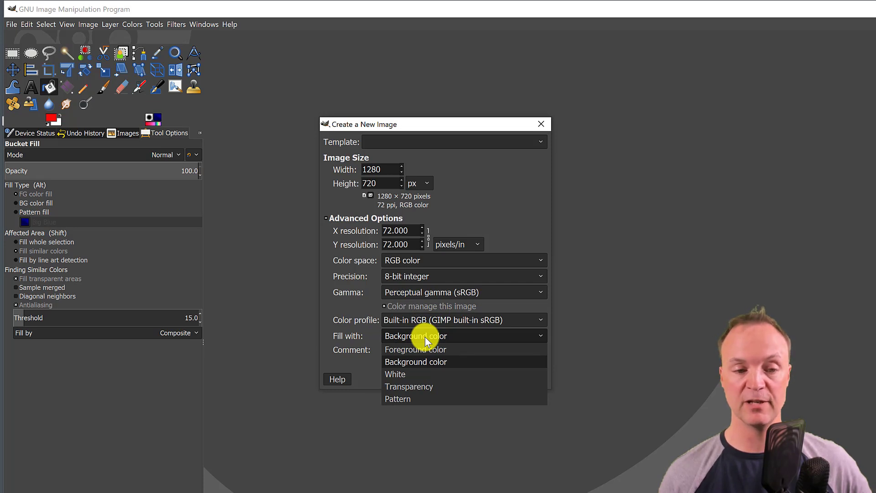
click(425, 336)
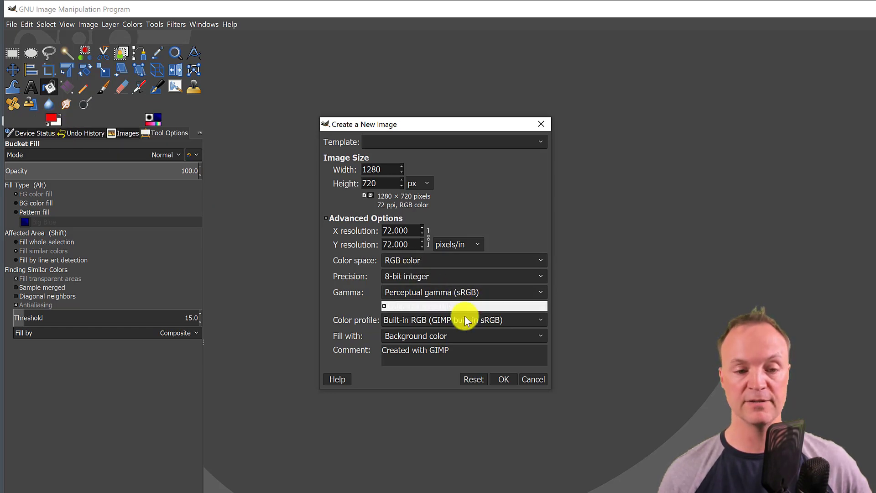
click(503, 380)
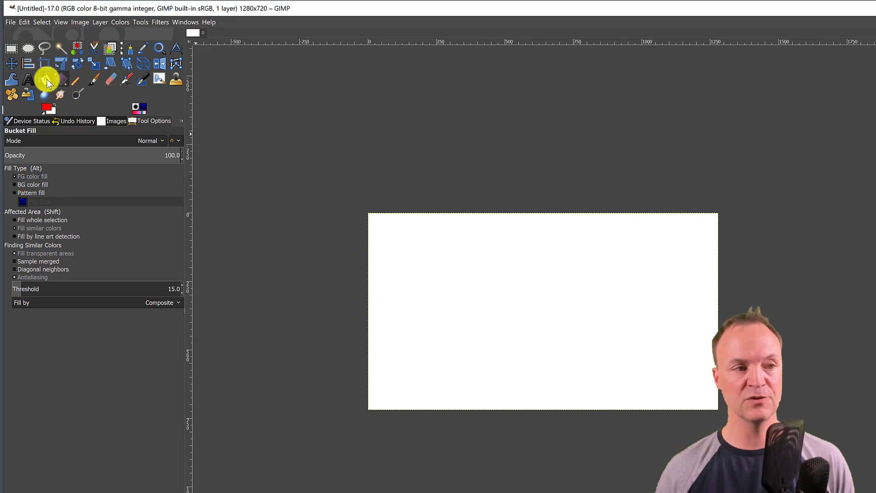
Step: Try filling the canvas with the red foreground color using Bucket Fill, and undo the fill
click(73, 80)
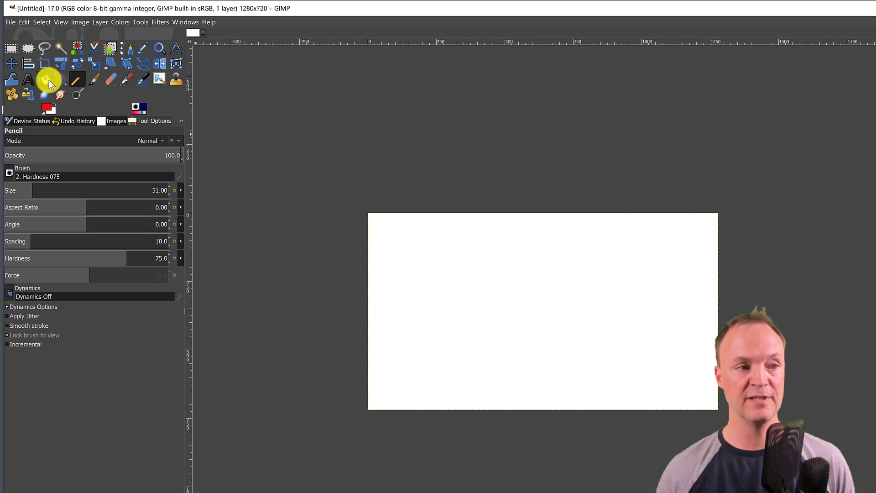
click(48, 80)
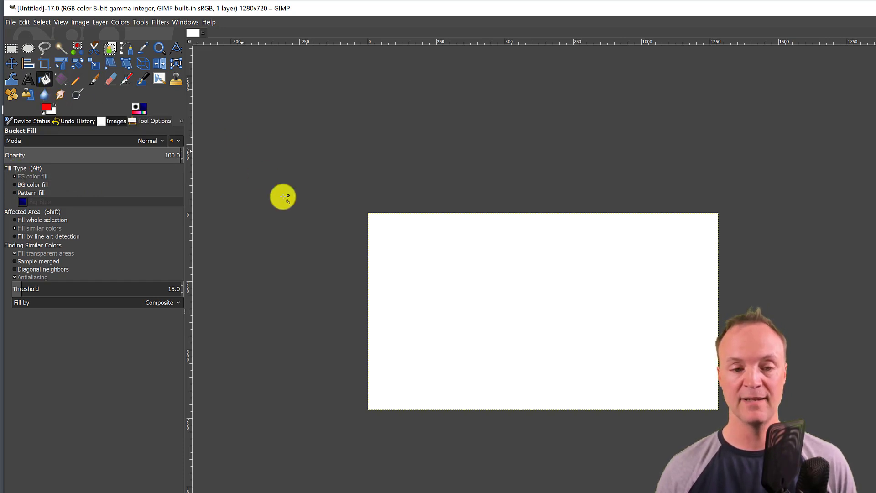
click(434, 276)
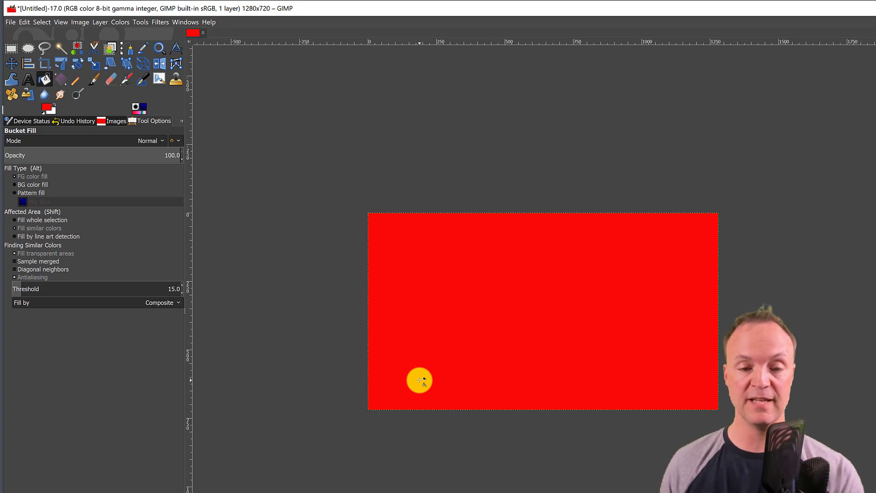
key(ctrl+z)
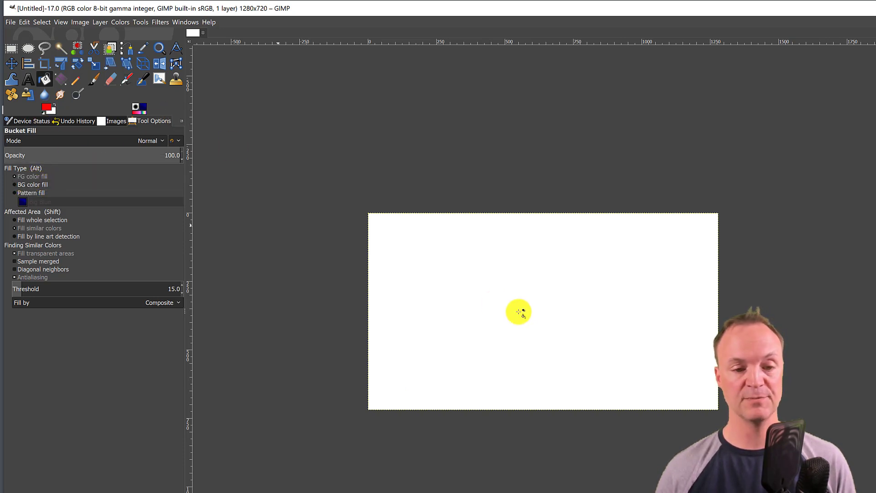
Step: Fill the canvas with red, and refill it using the blue foreground color 0a63fa
click(472, 312)
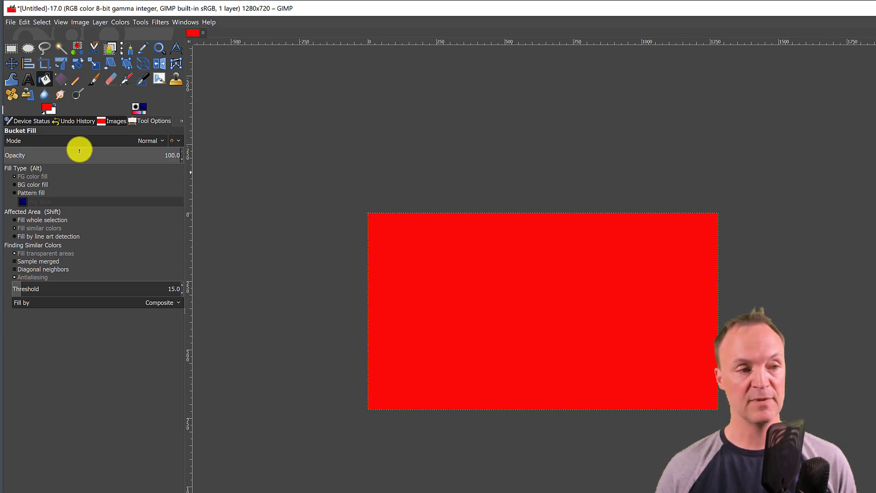
click(48, 108)
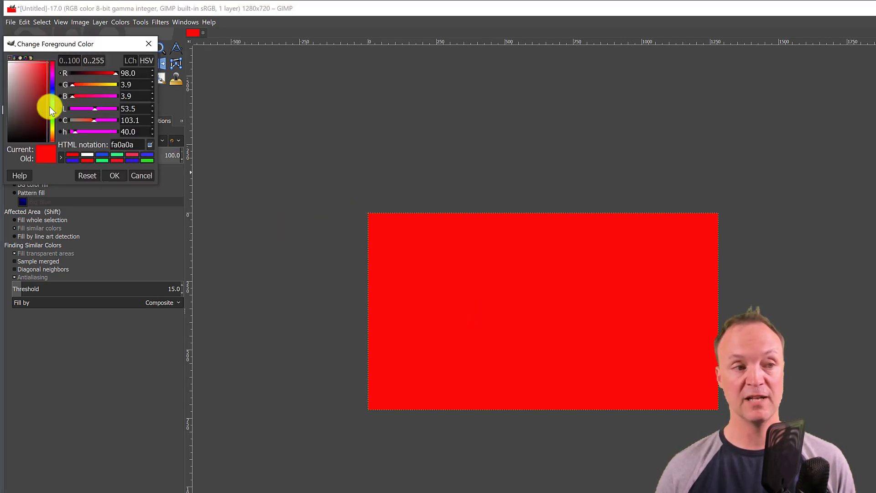
click(54, 94)
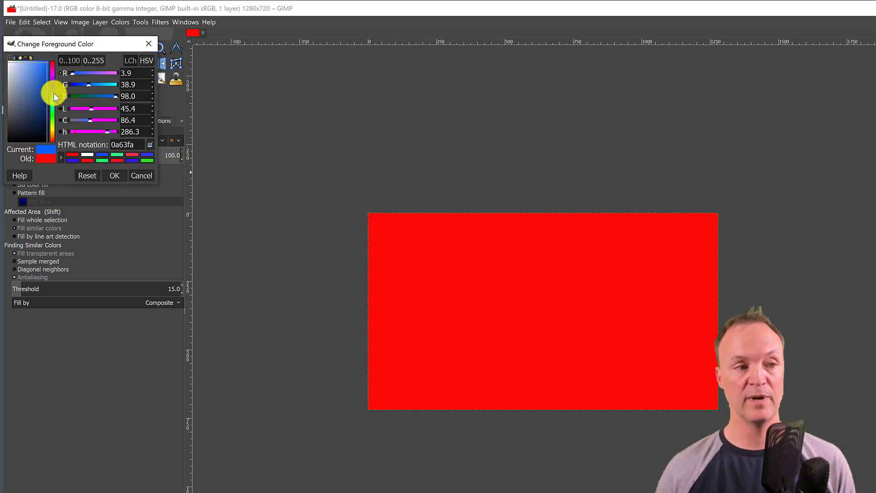
click(115, 177)
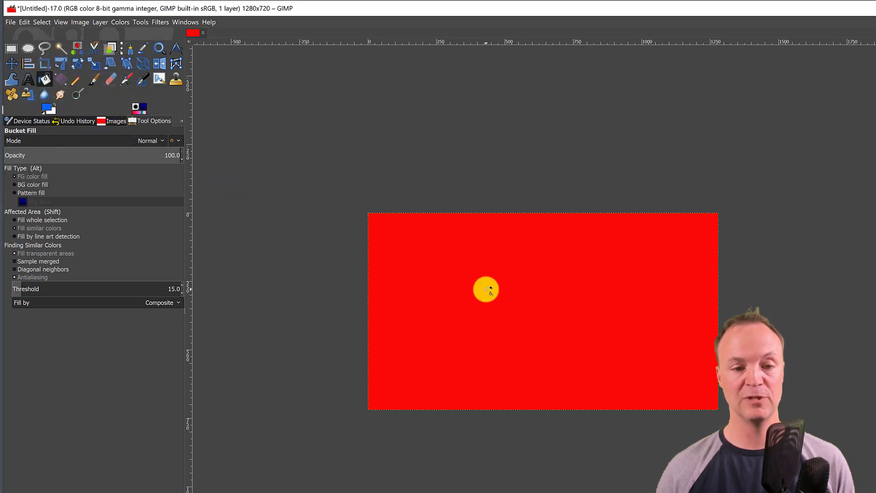
click(440, 283)
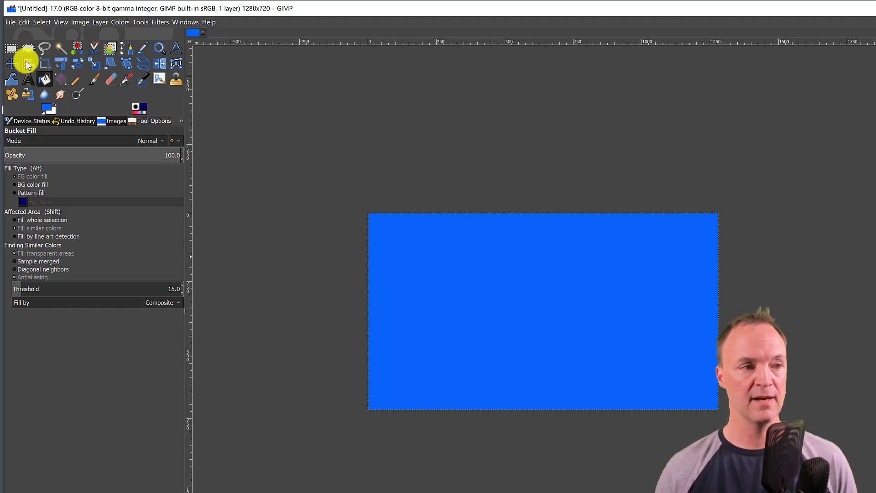
Step: Make a rectangular selection of about 1118 × 574 px inside the blue canvas and fill it with the 3D Green pattern
click(12, 48)
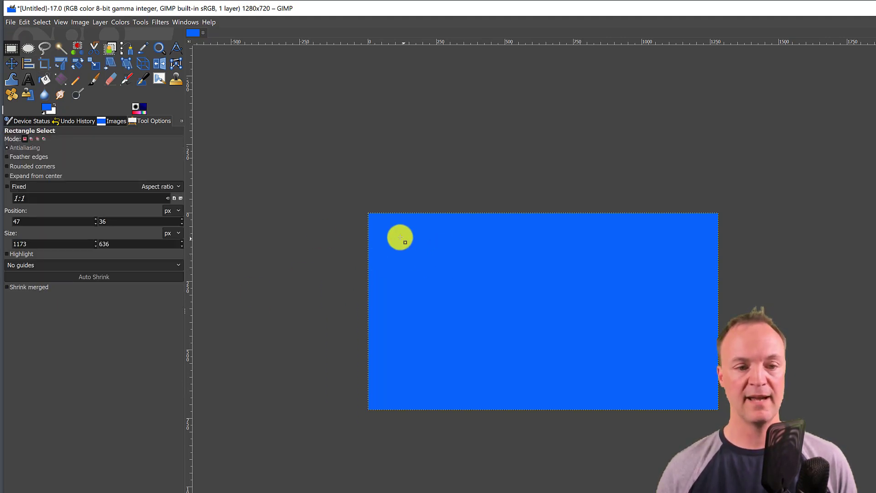
drag(391, 234, 696, 390)
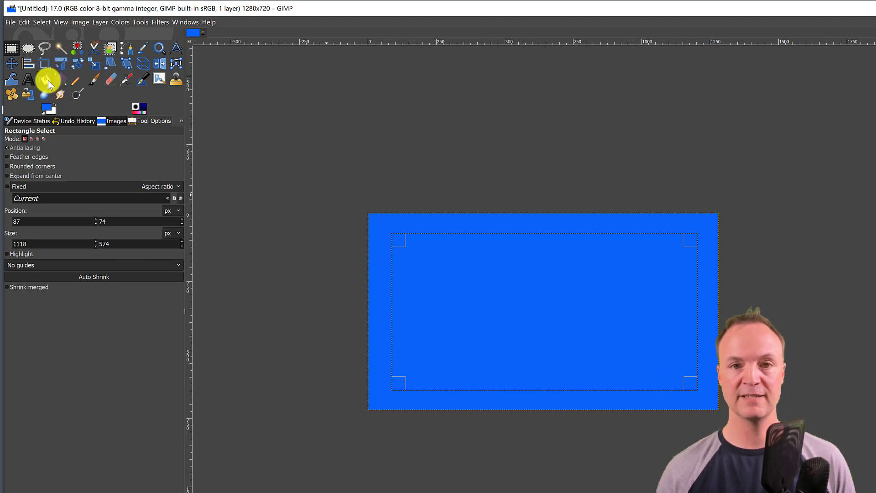
click(48, 80)
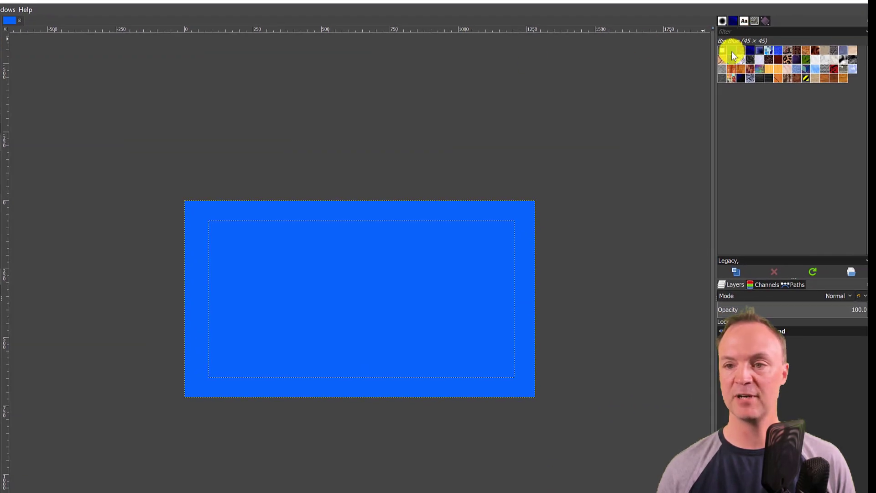
click(732, 51)
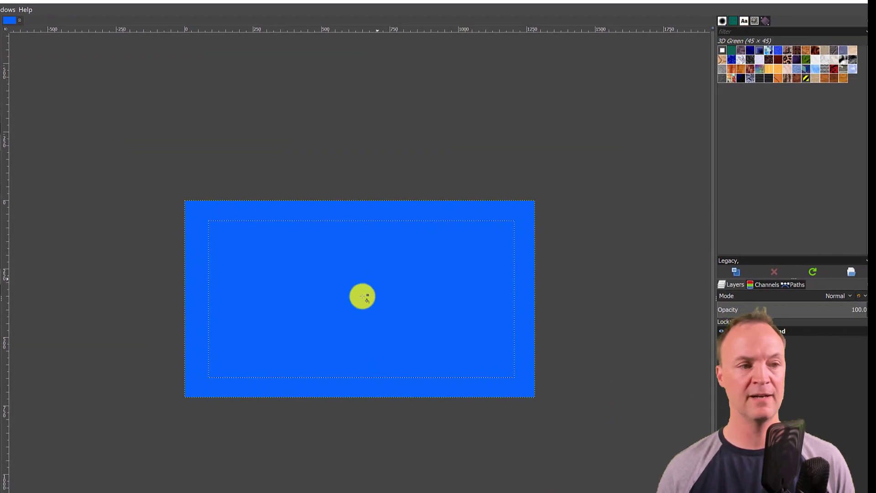
click(344, 303)
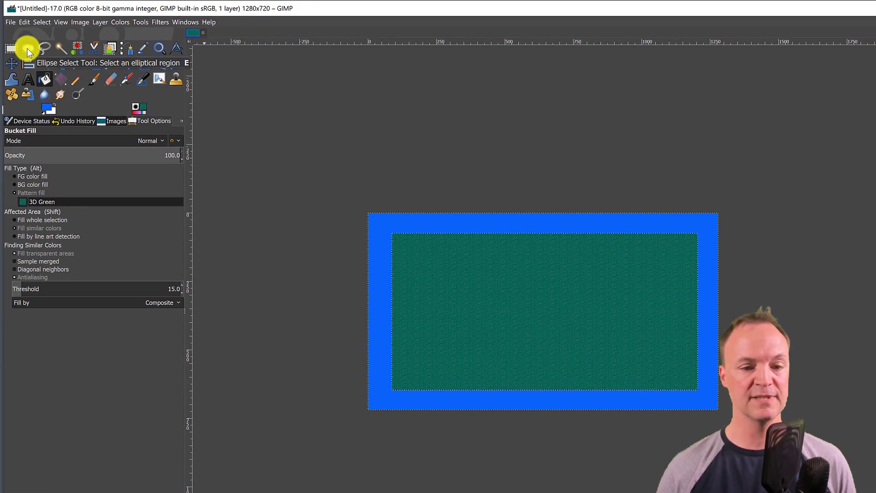
Step: Make an elliptical selection of about 561 × 276 px in the middle of the green area and fill it with the Burlwood pattern
click(27, 48)
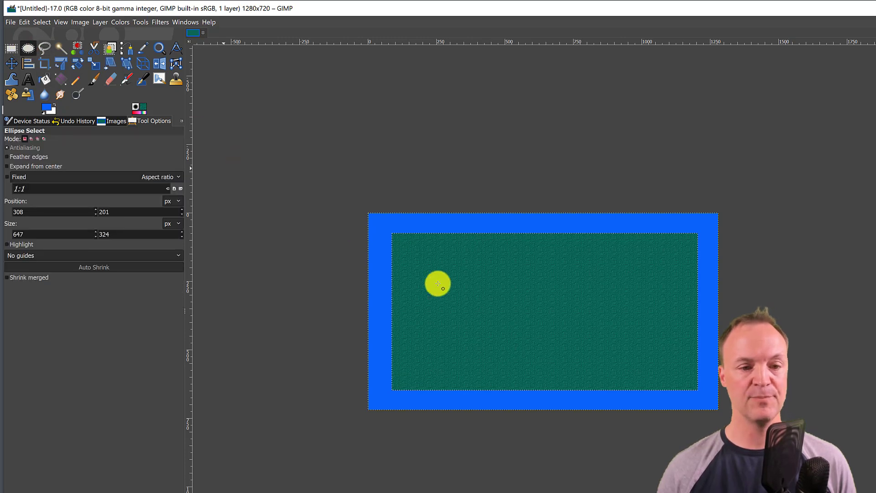
drag(470, 276, 624, 352)
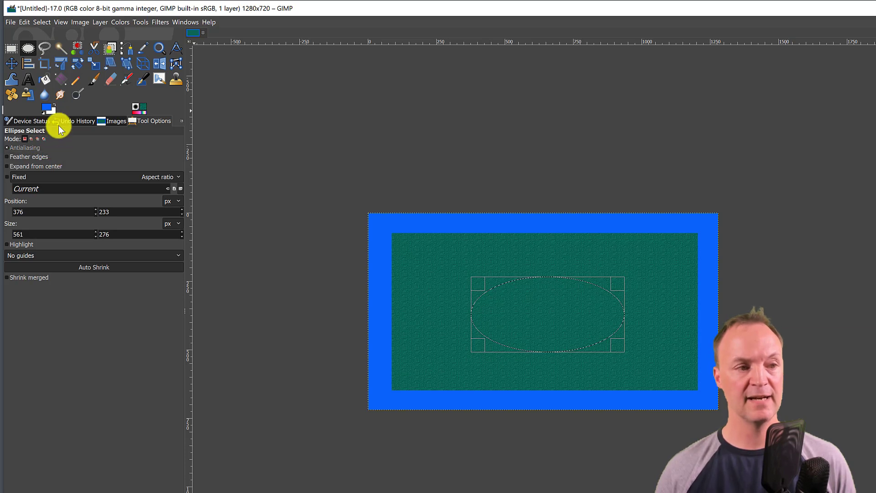
click(45, 81)
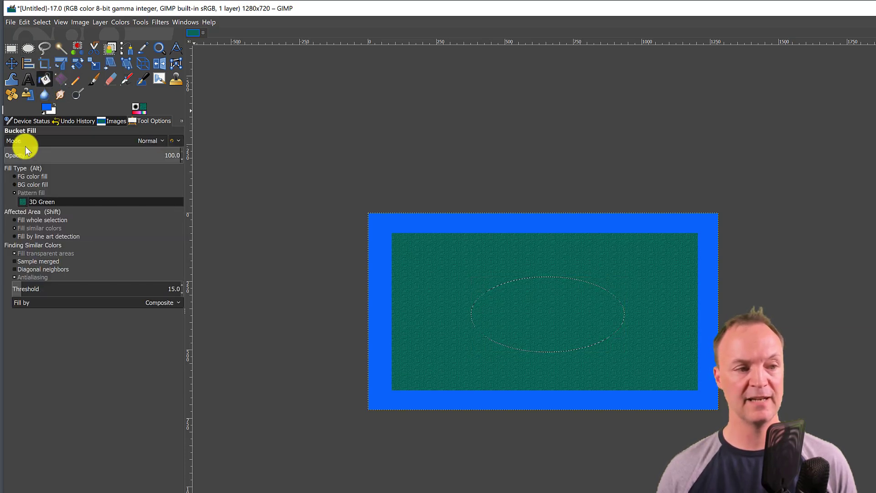
click(22, 201)
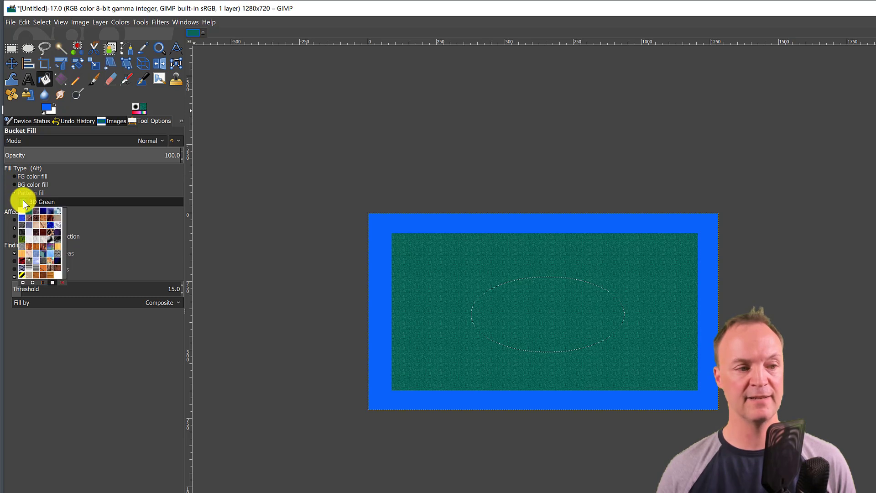
click(43, 216)
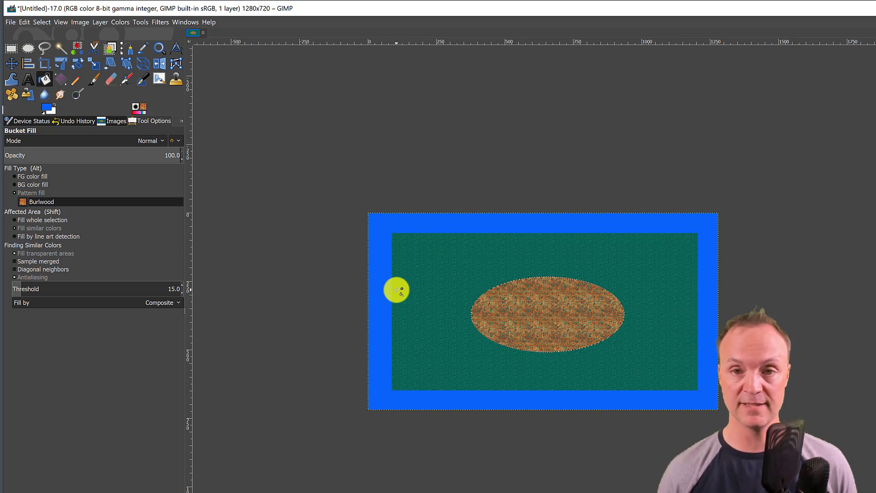
Step: Step back and forth through the states in the undo history and return the image to the red bucket fill
click(73, 122)
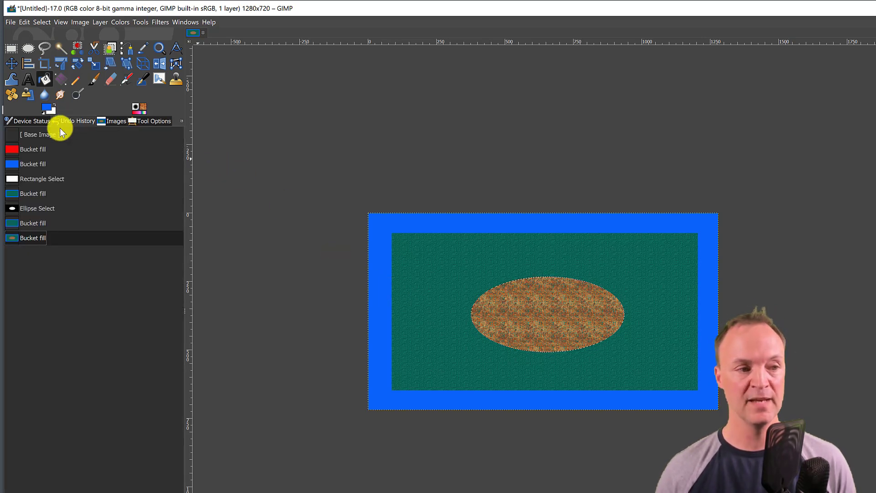
click(26, 207)
click(28, 193)
click(27, 179)
click(26, 168)
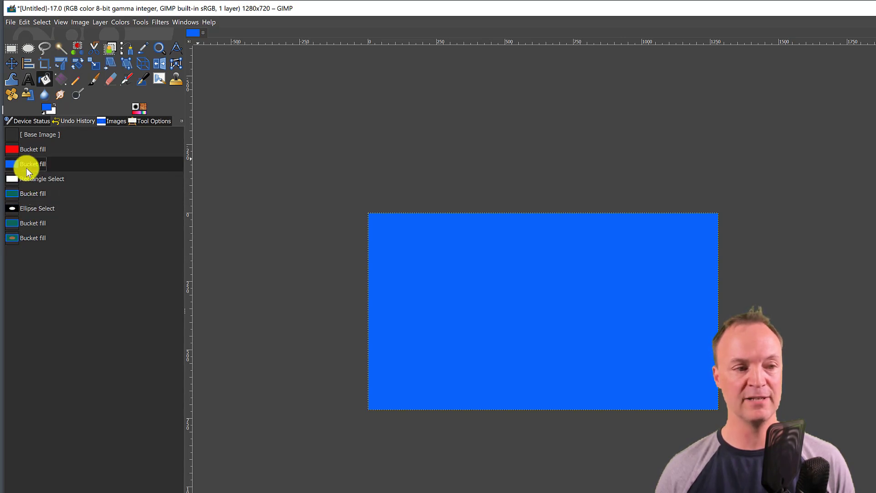
click(26, 222)
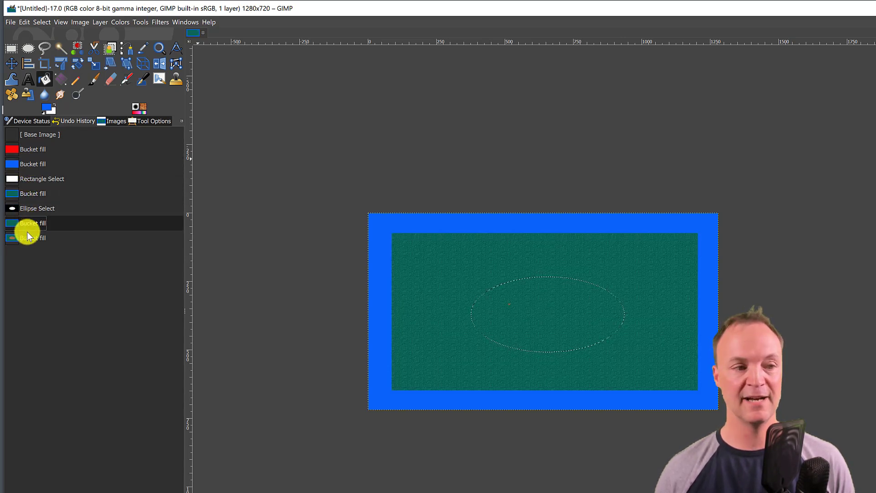
click(27, 231)
click(35, 180)
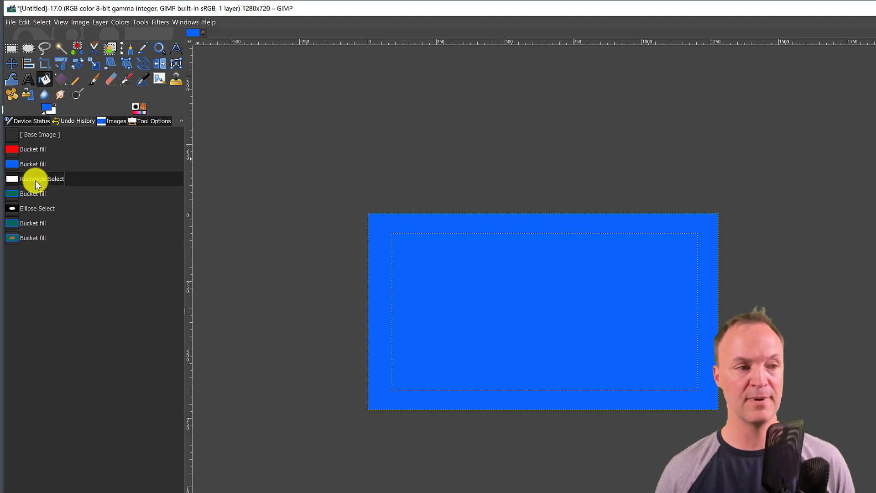
click(29, 159)
click(31, 146)
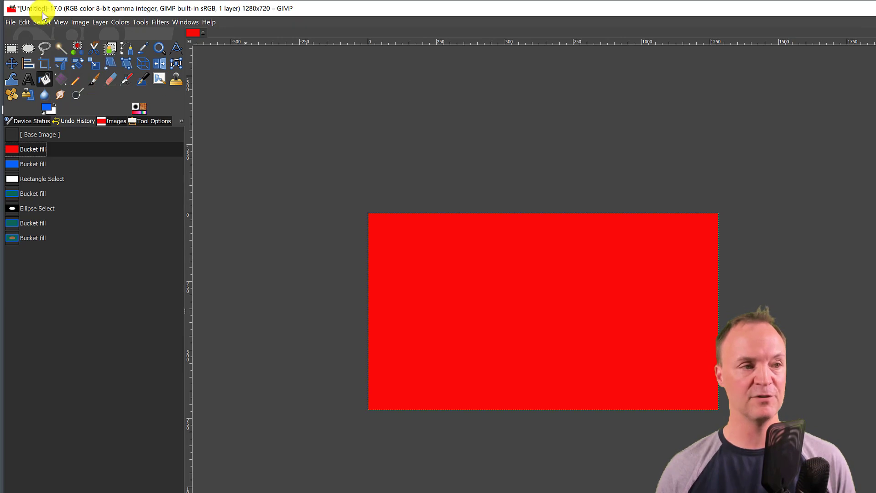
Step: Create a second 1280 × 720 px image, and switch to the red image and back to the new one
click(10, 22)
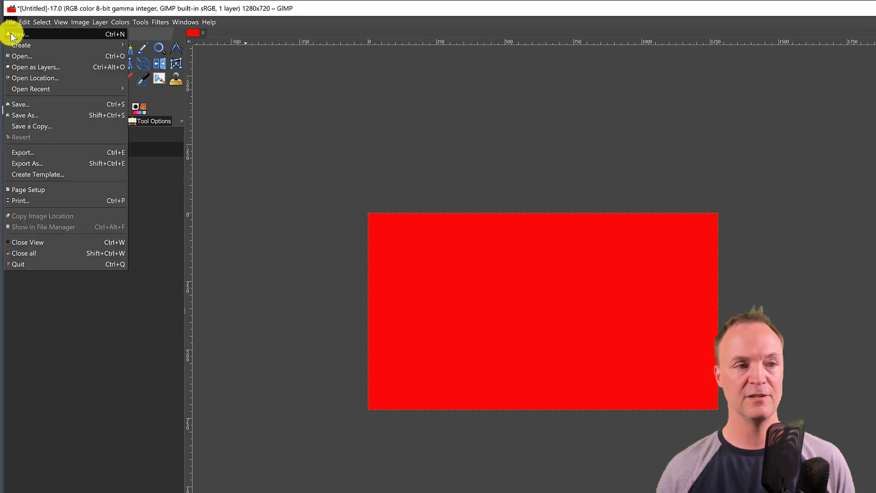
click(19, 42)
click(439, 215)
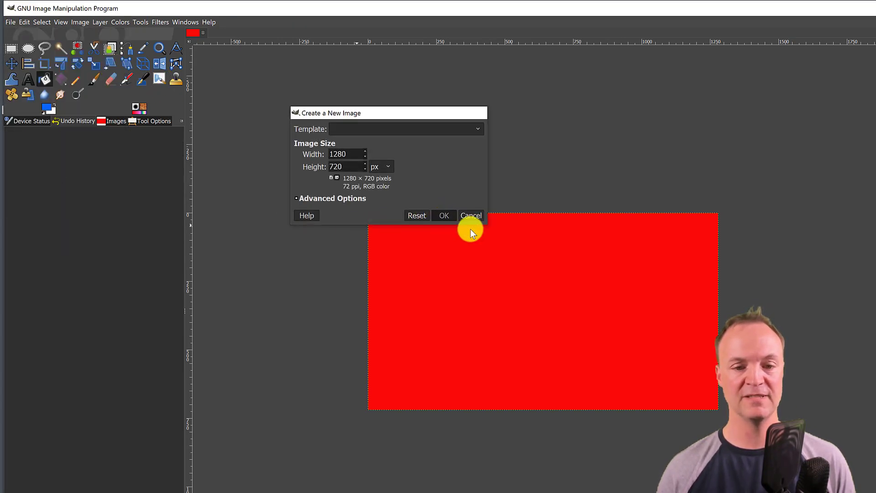
click(196, 34)
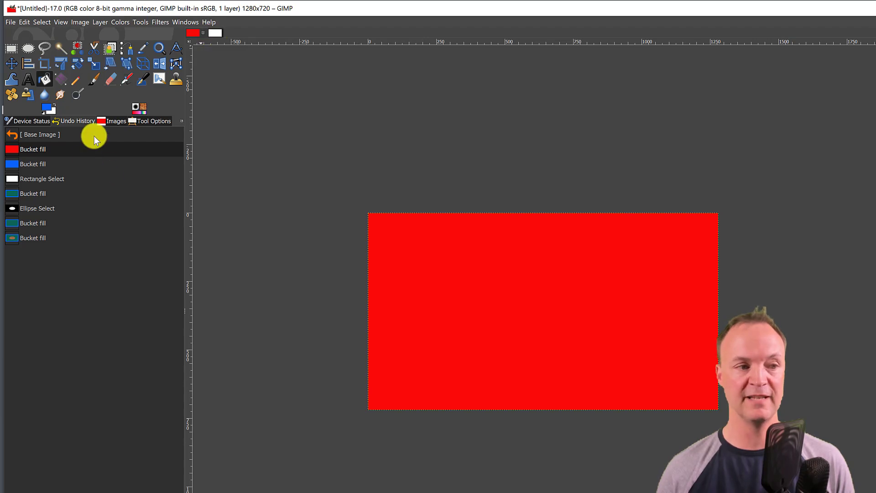
click(218, 33)
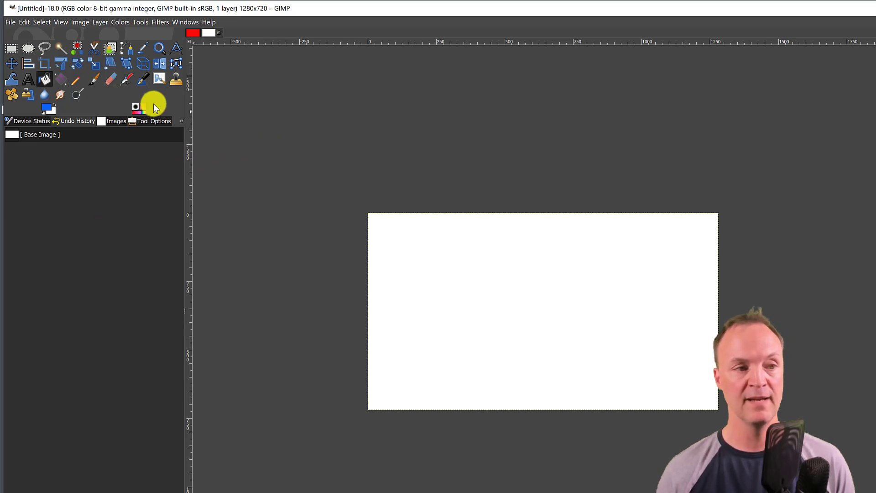
Step: Paint a diagonal blue stroke across the upper part of the white canvas with the Paintbrush
click(45, 80)
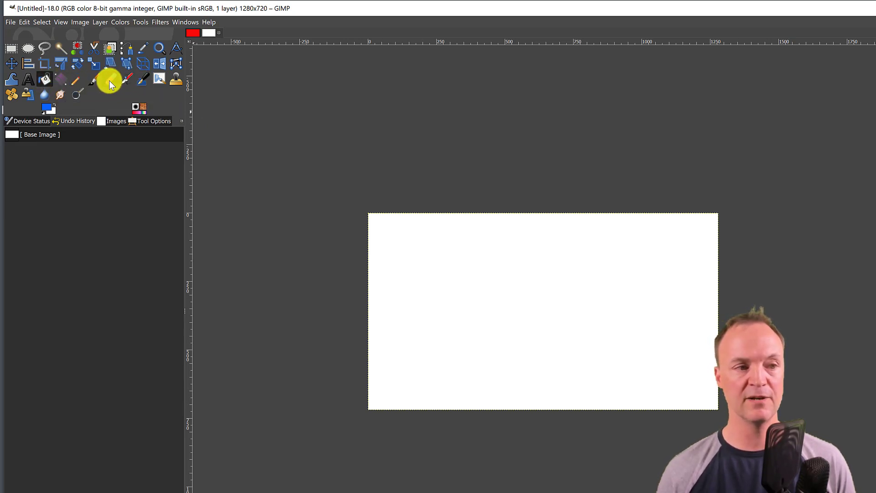
click(91, 82)
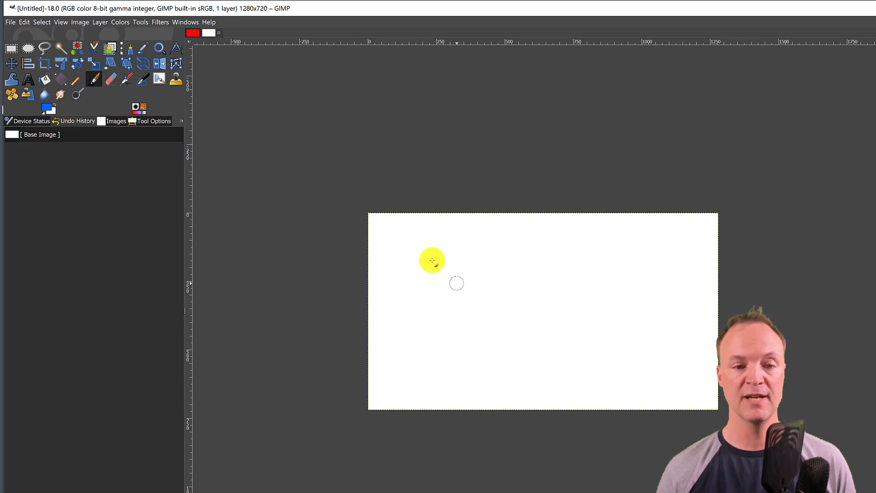
drag(425, 244, 572, 305)
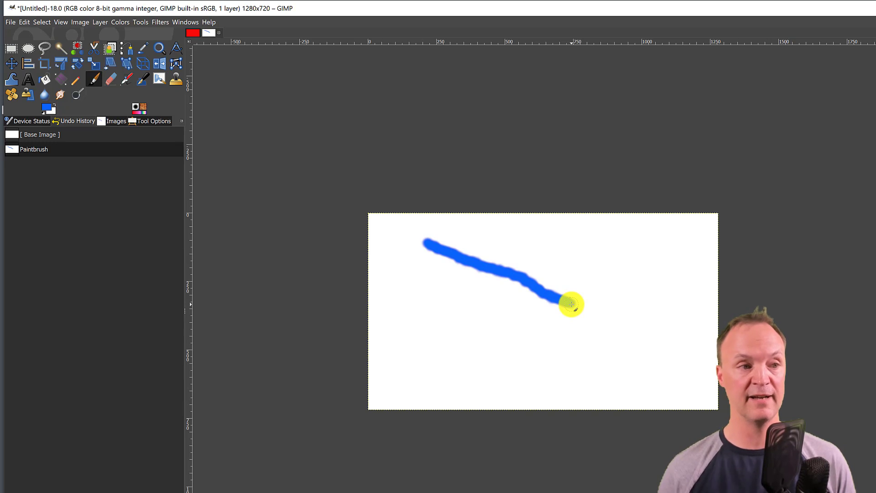
Step: Expand the Paintbrush dynamics options, set the brush size to 227, and paint a thick blue stroke below the thin line
double_click(95, 79)
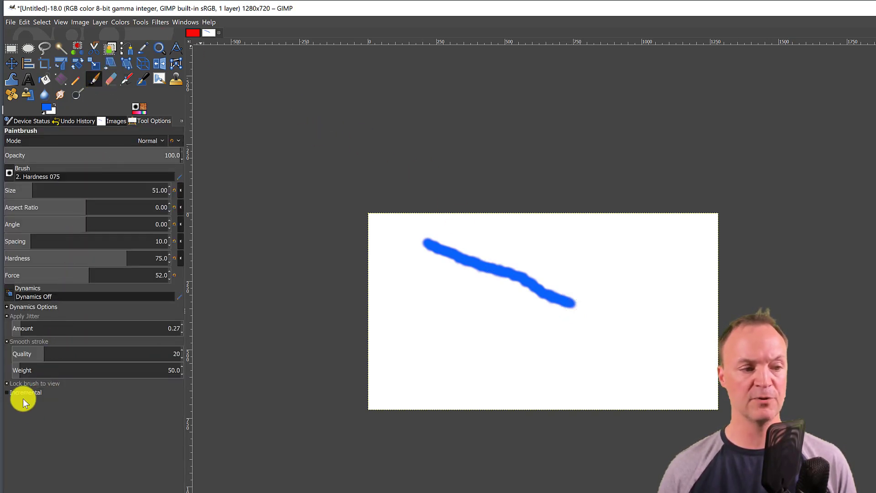
click(7, 307)
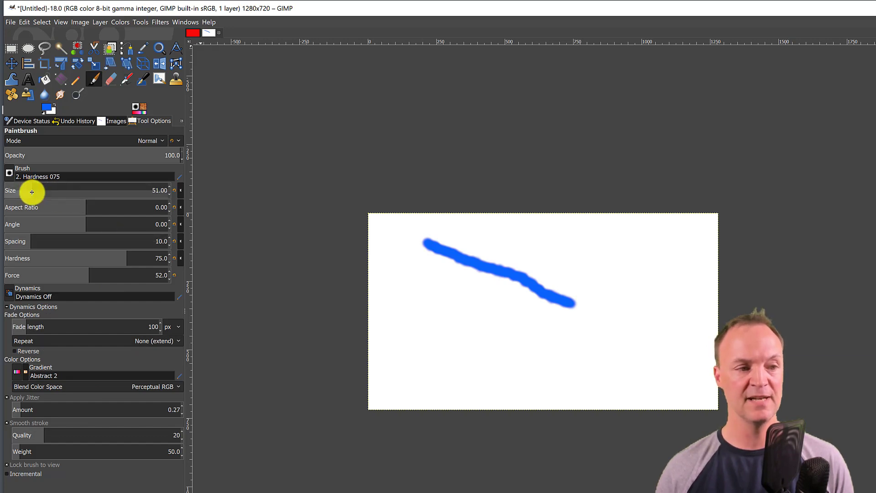
drag(31, 190, 127, 203)
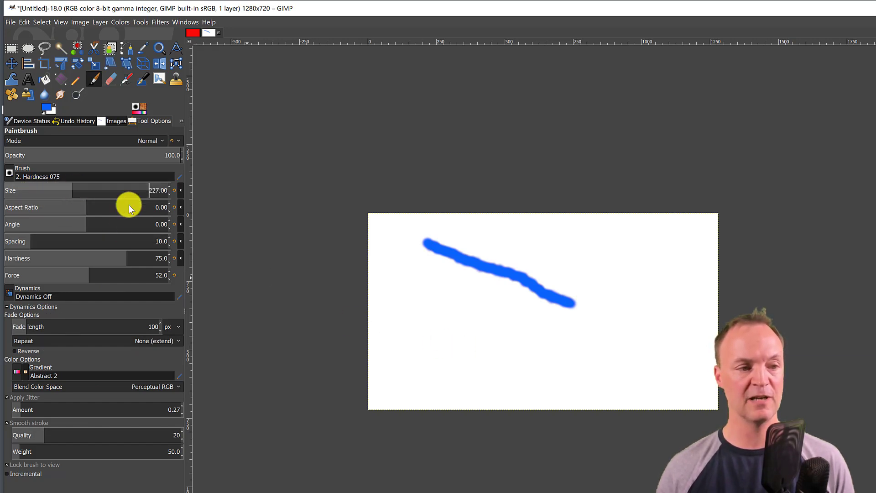
mouse_move(453, 303)
mouse_down()
mouse_move(511, 343)
mouse_move(457, 304)
mouse_up()
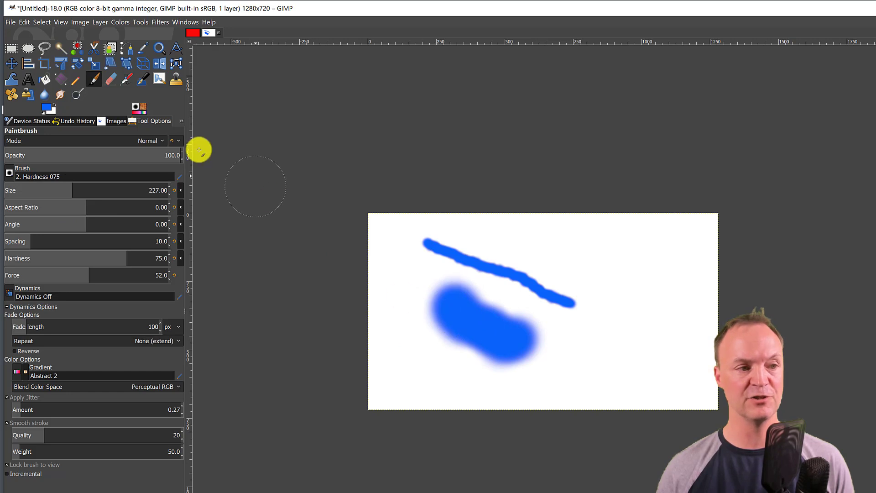
Step: Change the foreground color to green 20ee53 and paint a broad stroke over the blue ones
click(47, 107)
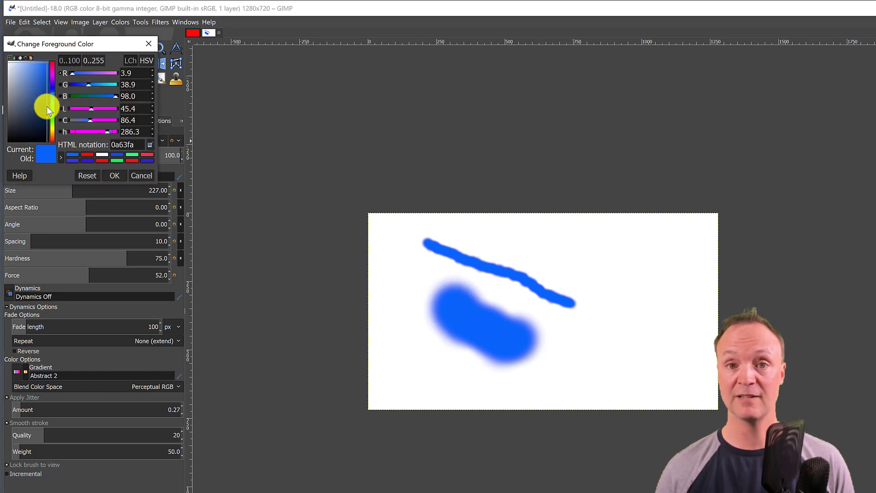
click(43, 66)
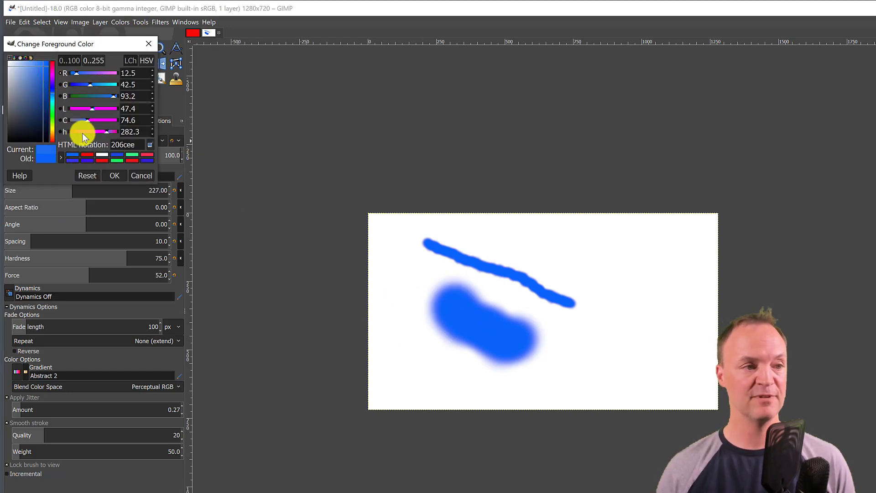
click(53, 111)
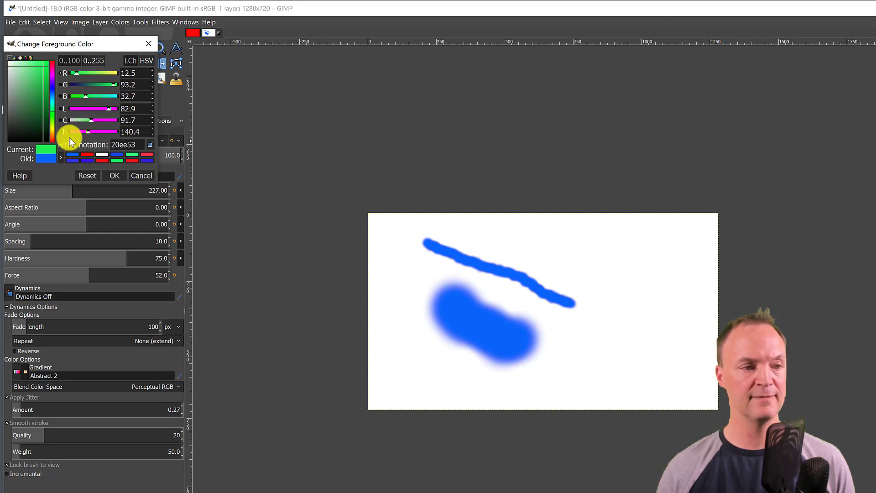
click(120, 175)
drag(522, 292, 418, 315)
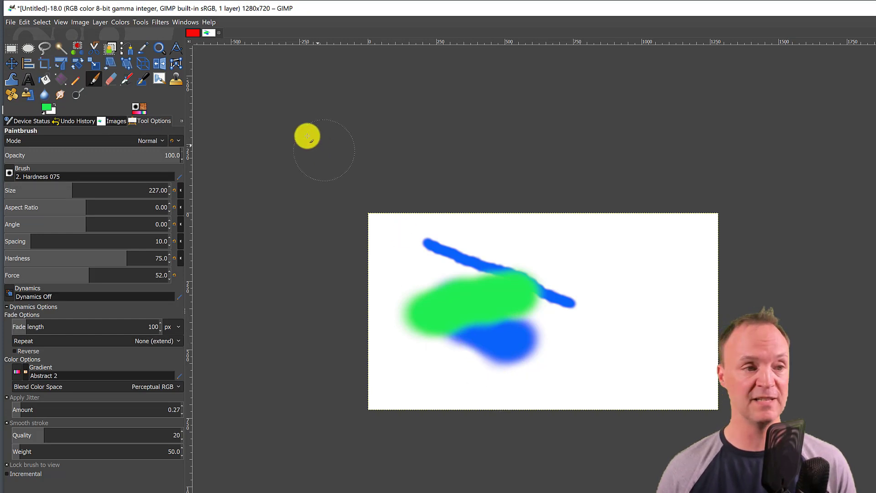
Step: Erase diagonal swaths through the green and blue strokes with the Eraser
click(110, 78)
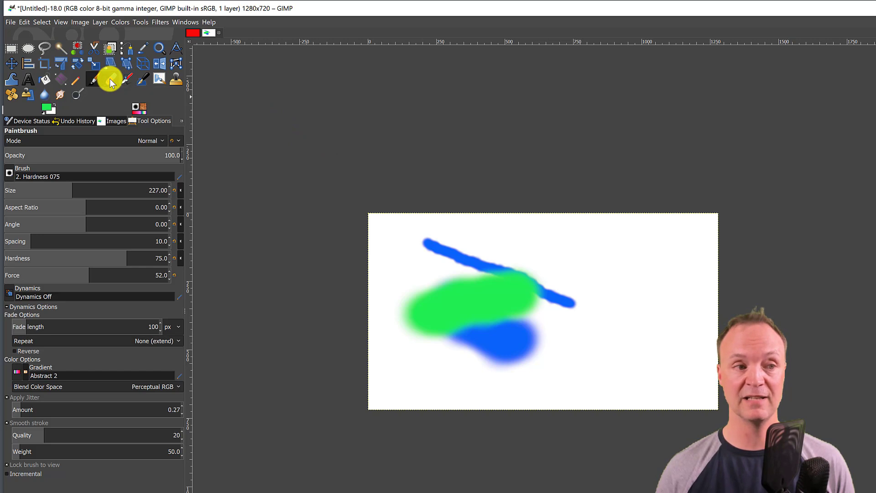
drag(541, 334, 454, 277)
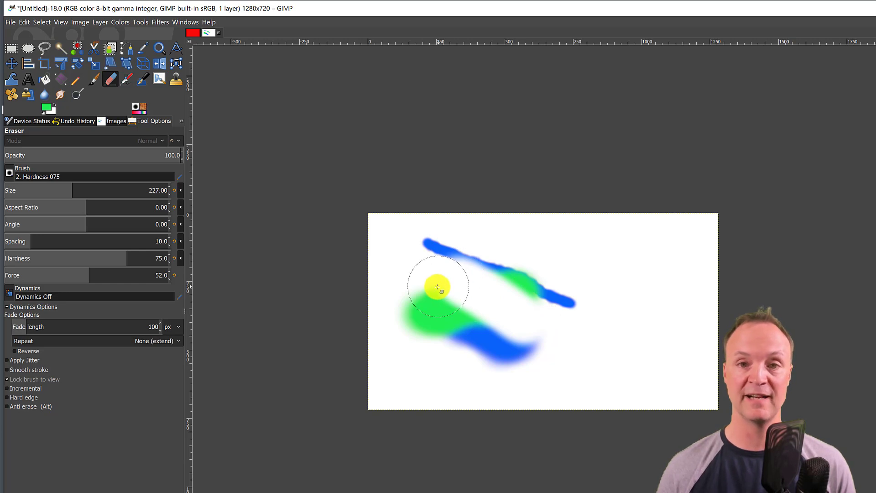
drag(432, 307, 499, 341)
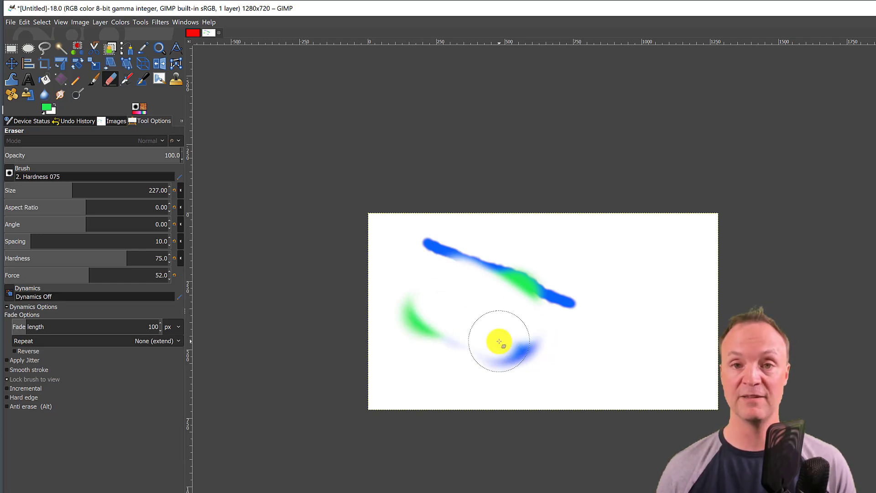
Step: Paint textured green strokes around the canvas with the Paintbrush using the Acrylic 05 brush
click(95, 81)
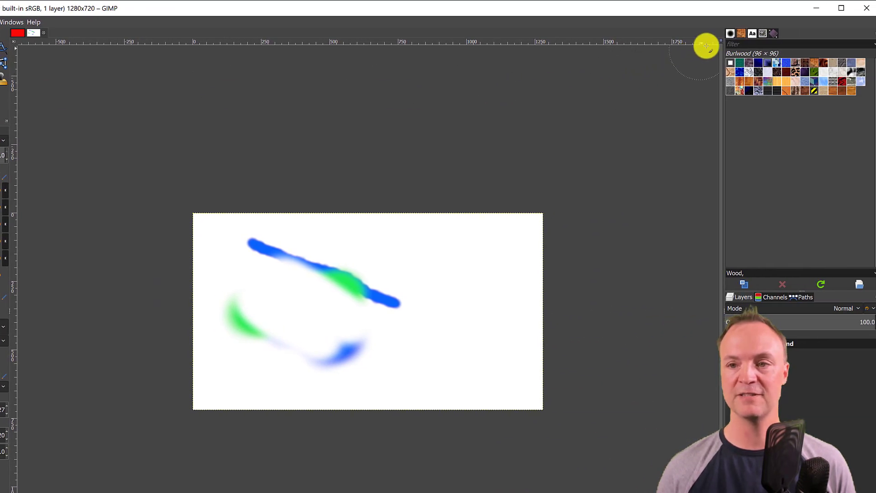
click(730, 34)
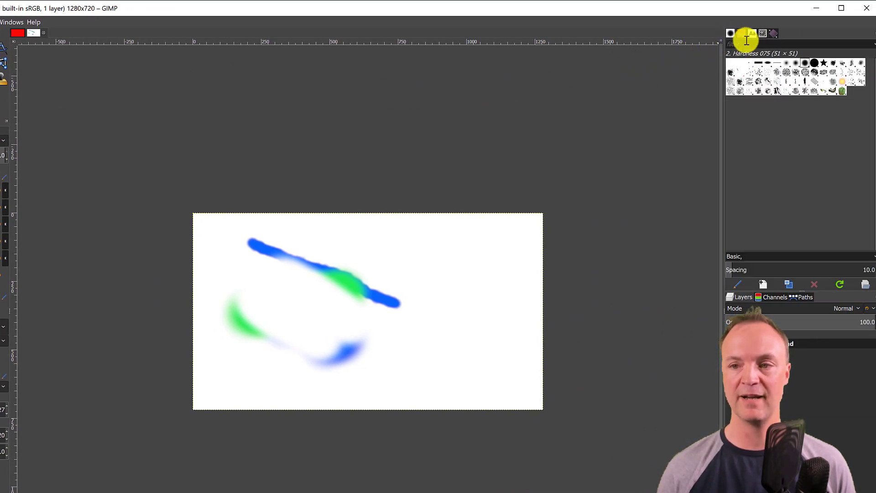
click(729, 71)
mouse_move(422, 269)
mouse_down()
mouse_move(401, 279)
mouse_move(483, 277)
mouse_move(434, 303)
mouse_move(410, 346)
mouse_up()
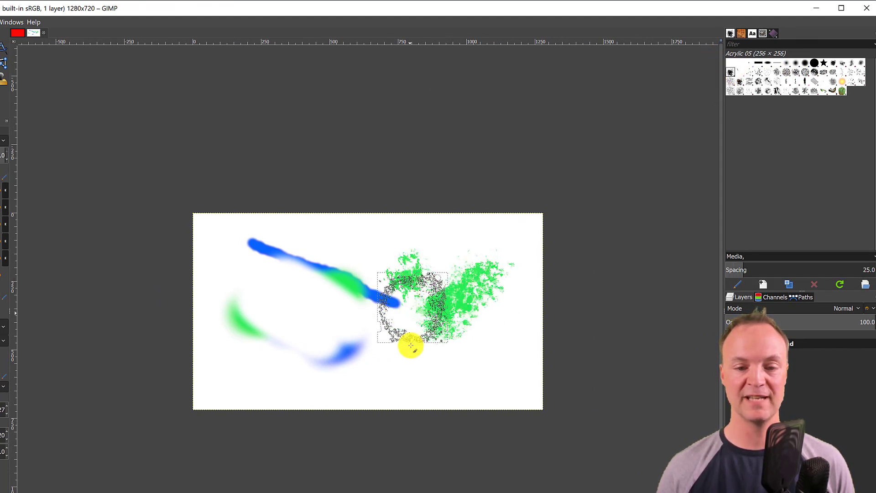
mouse_move(310, 319)
mouse_down()
mouse_move(388, 359)
mouse_move(402, 345)
mouse_move(401, 297)
mouse_move(380, 274)
mouse_move(329, 257)
mouse_move(296, 255)
mouse_move(253, 282)
mouse_move(256, 303)
mouse_move(318, 342)
mouse_move(413, 356)
mouse_up()
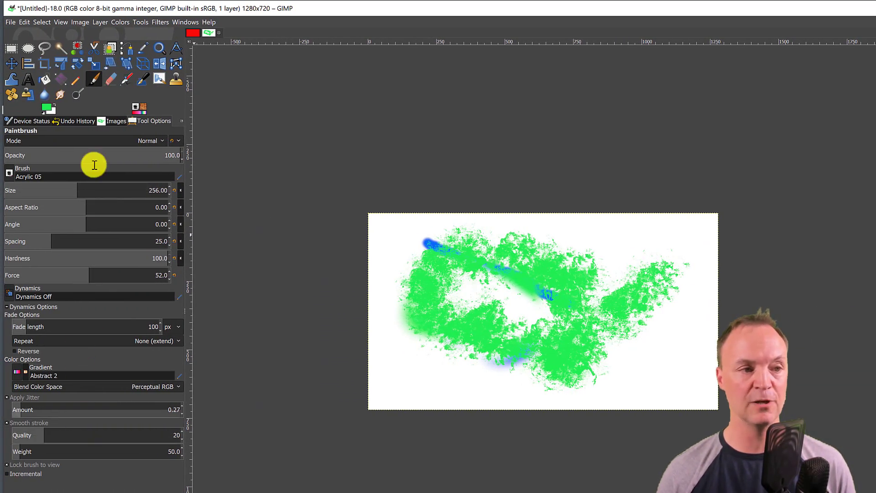
Step: Draw a curved green Pencil stroke beside the painting's lower-left edge using the 2. Hardness 075 brush at size 45
click(78, 83)
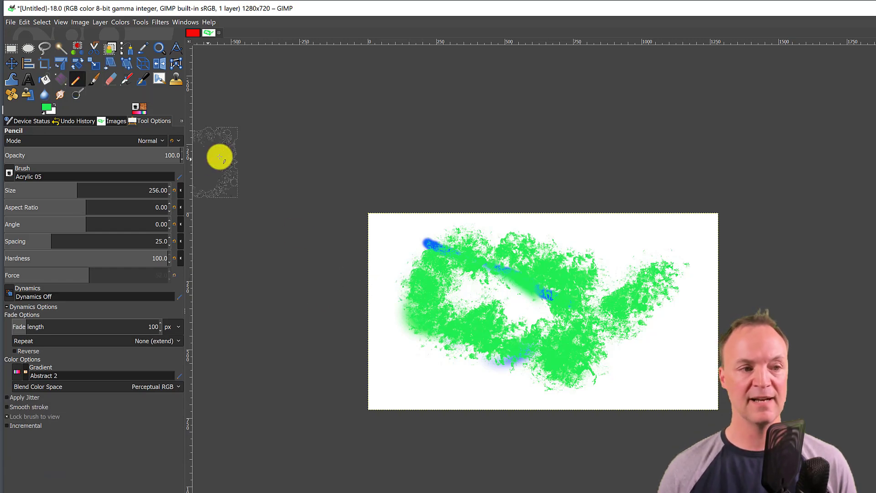
click(873, 83)
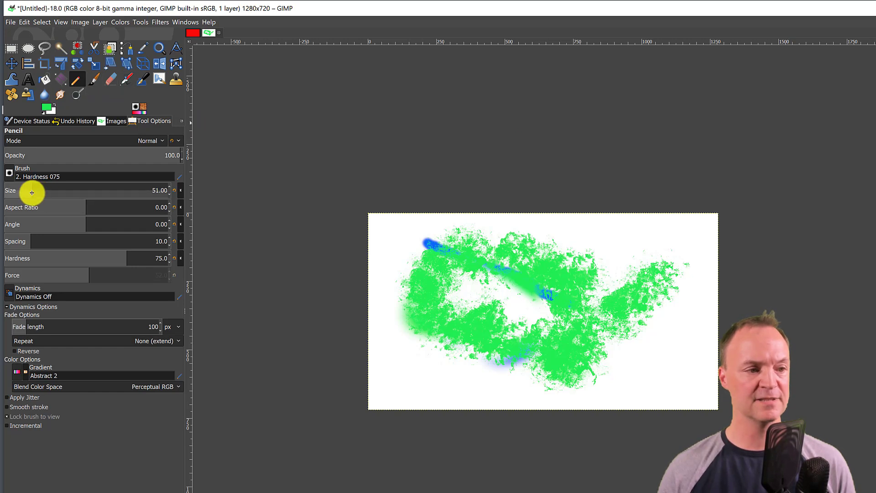
drag(32, 192, 23, 192)
drag(389, 305, 423, 351)
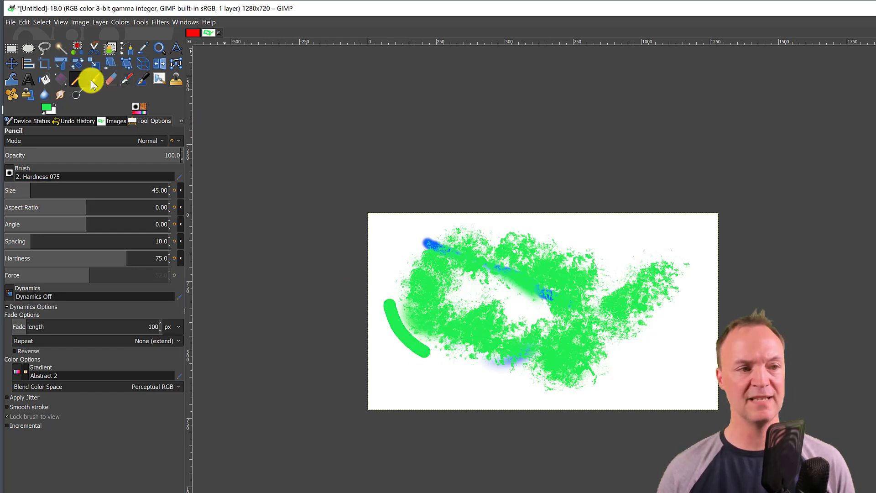
Step: Draw a thin curved green stroke in the canvas's upper-right area with the Ink tool
click(123, 83)
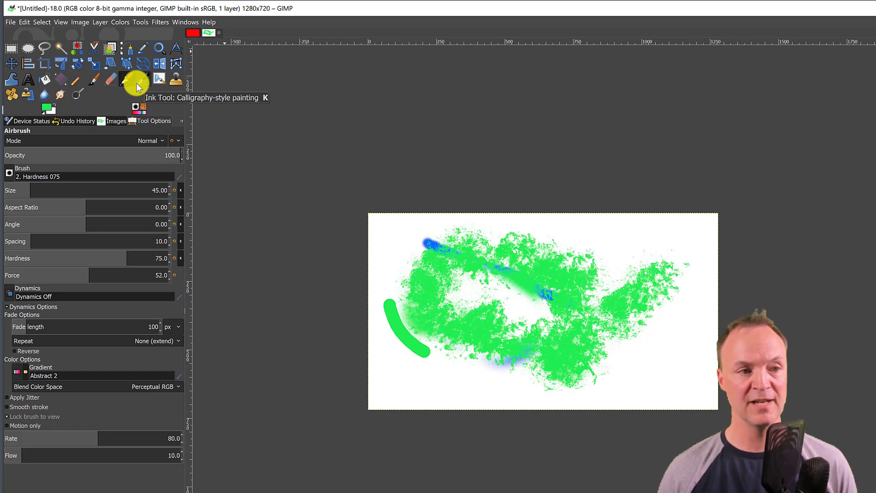
click(138, 81)
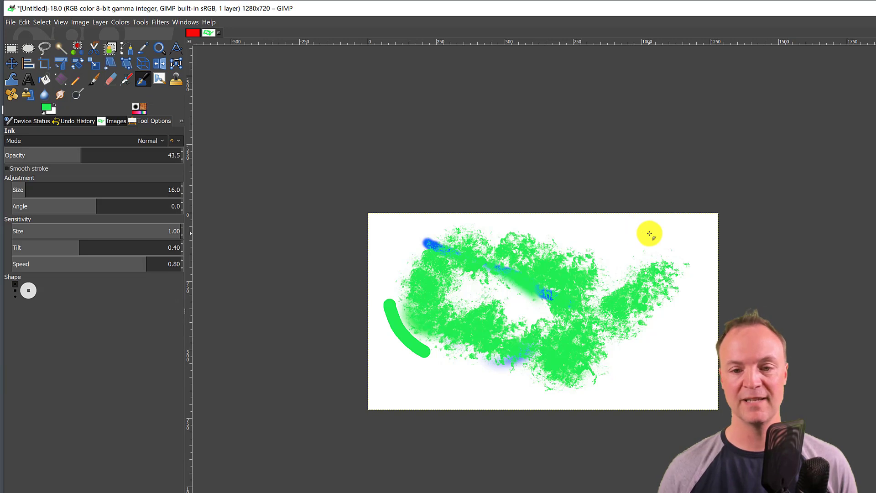
mouse_move(650, 232)
mouse_down()
mouse_move(606, 230)
mouse_move(581, 247)
mouse_up()
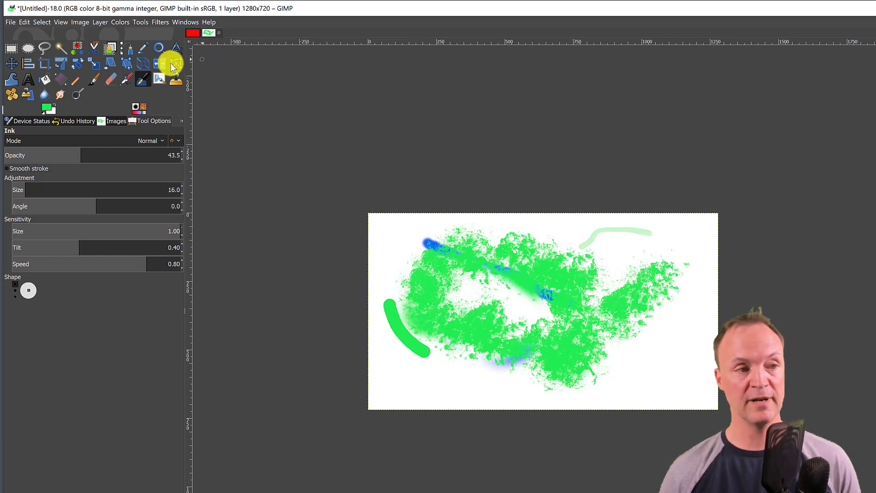
Step: Make a rectangular selection of about 630 × 360 px over the painting's lower-right part and paint inside it with the green Paintbrush
click(12, 49)
drag(498, 275, 671, 373)
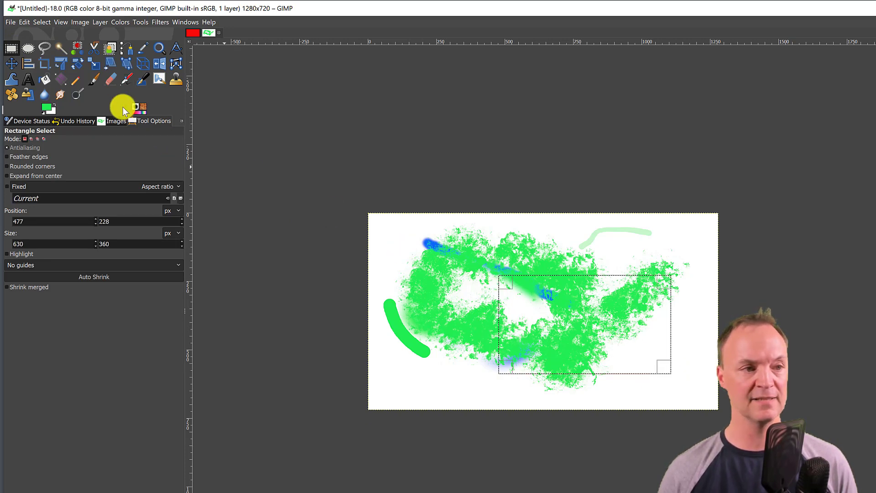
click(100, 83)
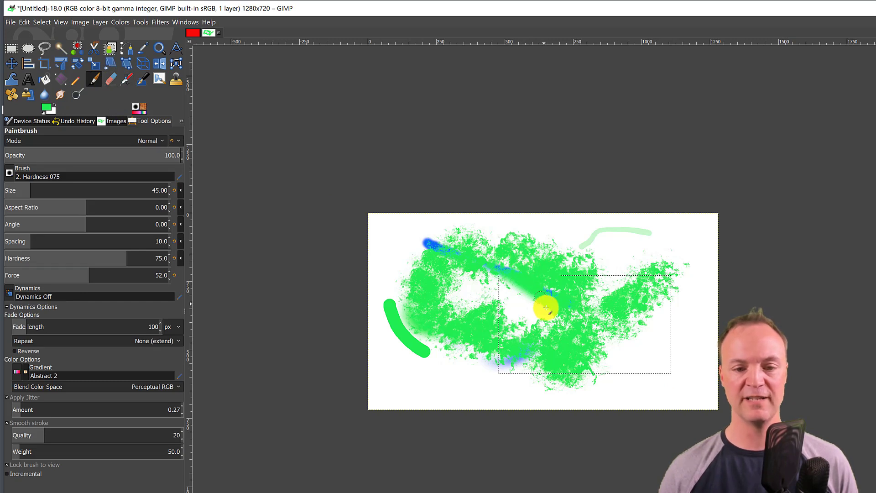
Step: Change the foreground color to blue 2036ee and paint looping strokes back and forth across the rectangular selection
click(47, 107)
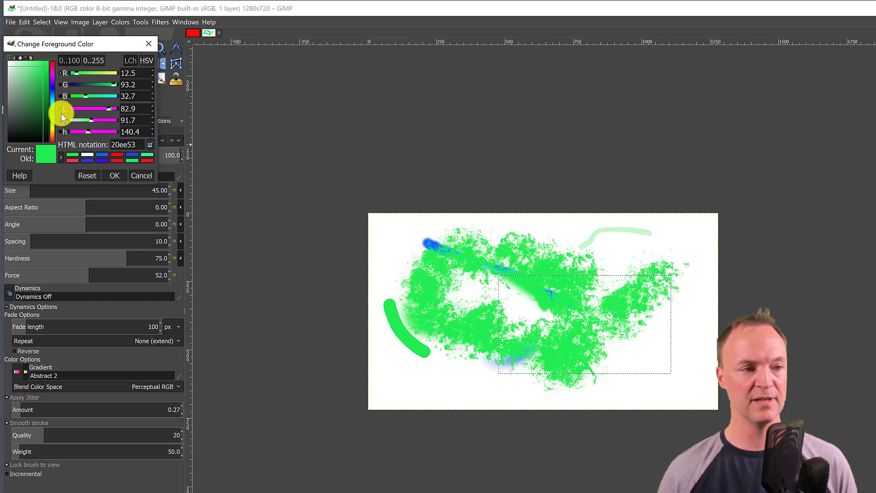
click(51, 90)
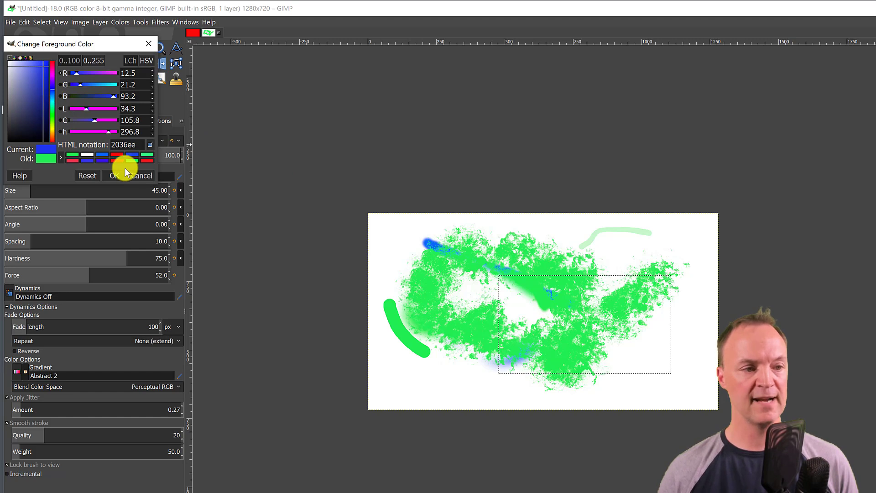
click(115, 175)
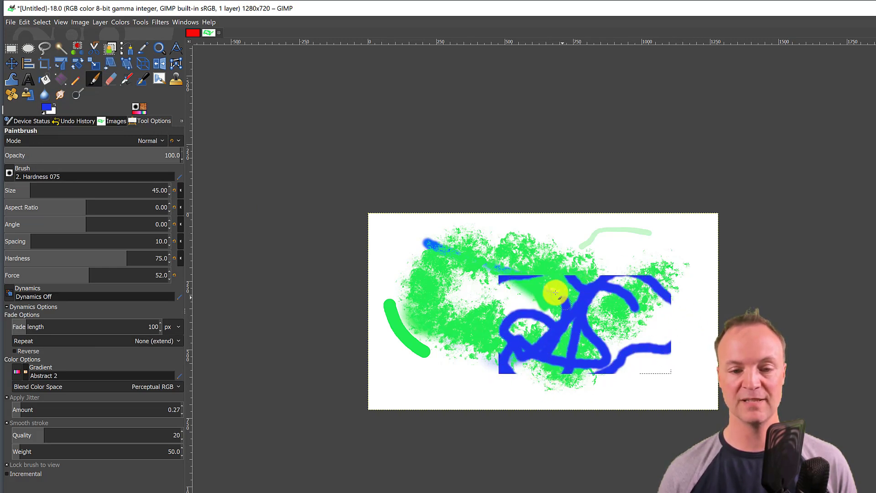
drag(557, 330, 465, 322)
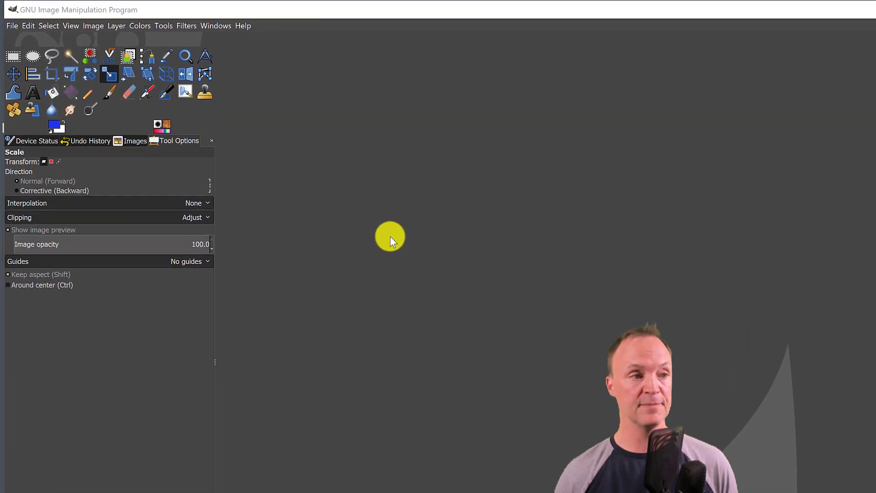
Step: Create a new 1280 × 720 px image
click(16, 24)
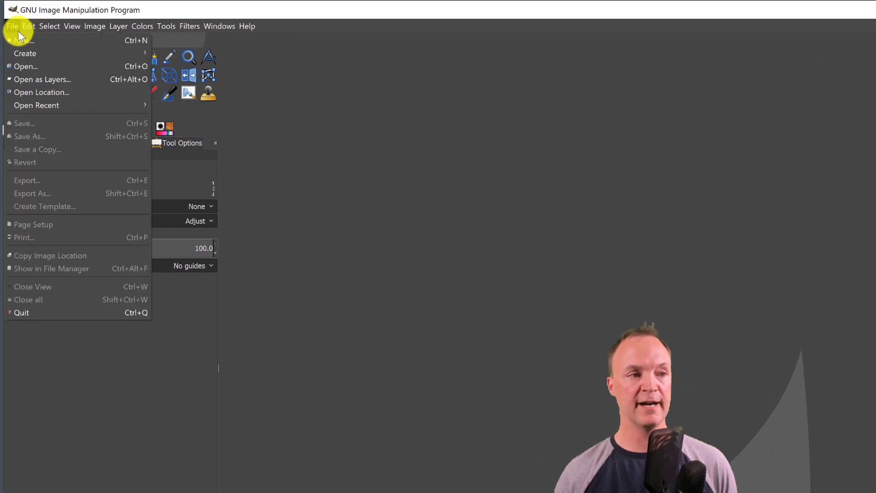
key(Escape)
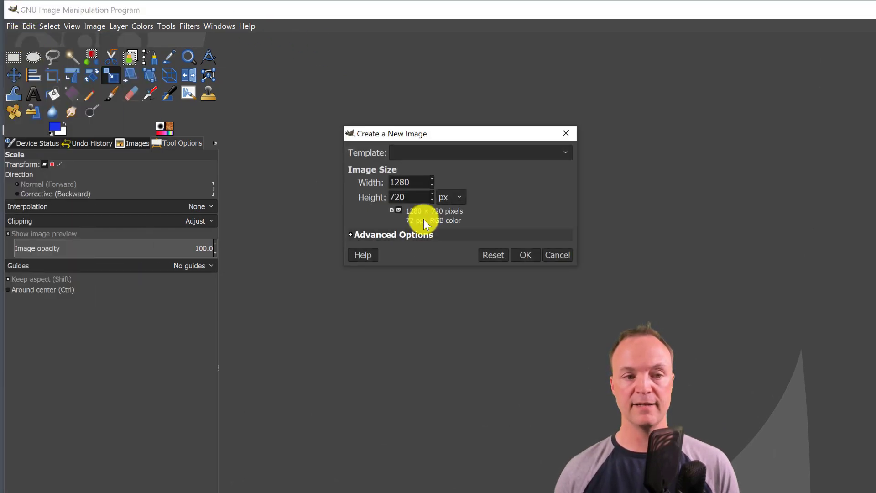
click(526, 254)
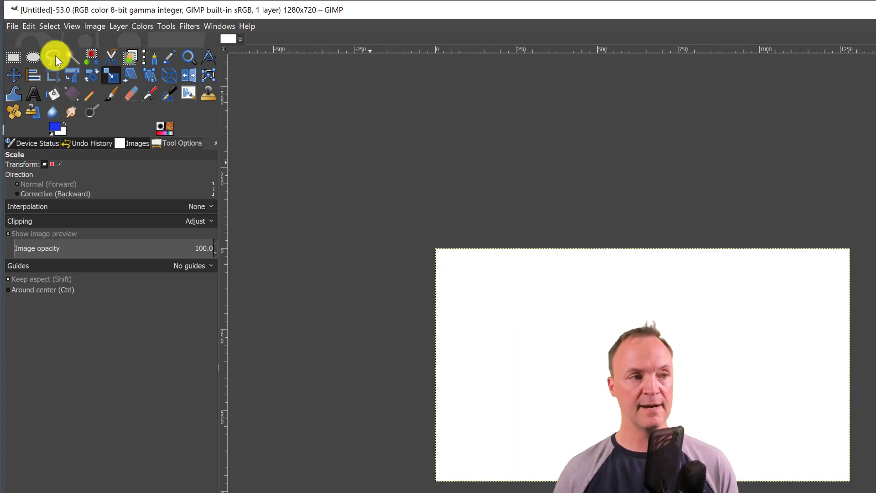
Step: Open the existing image file gimp.png alongside the blank image
click(11, 27)
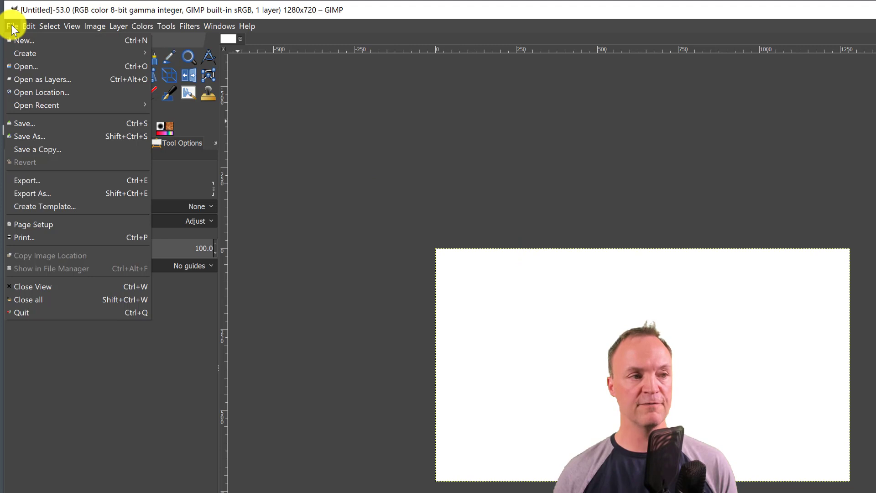
click(21, 64)
double_click(112, 156)
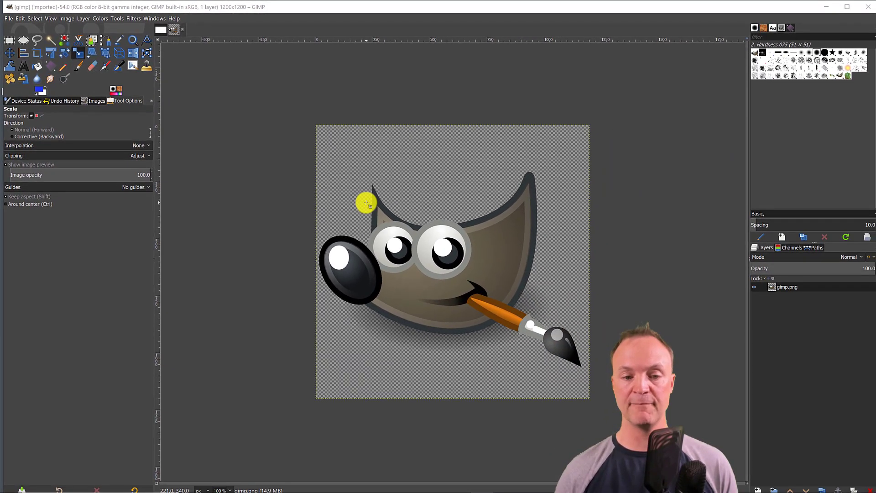
Step: Switch to the blank 1280 × 720 image and open gimp.png into it as a new layer
right_click(470, 251)
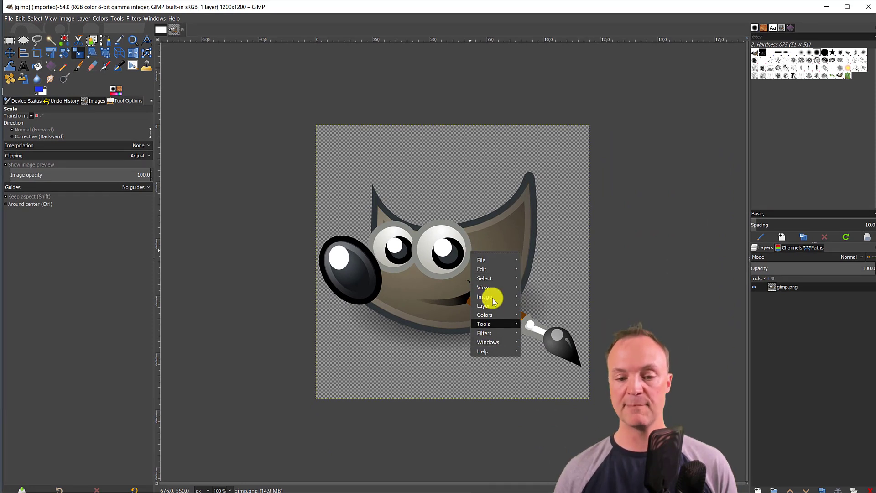
mouse_move(497, 269)
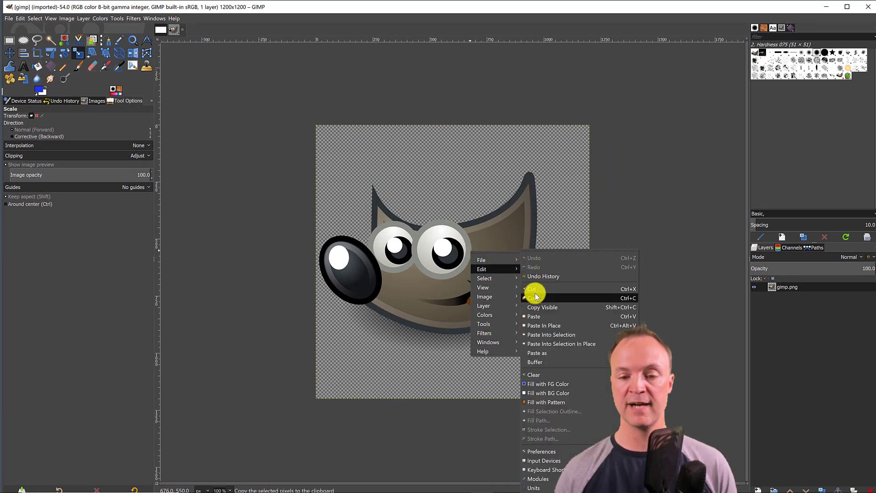
click(160, 31)
click(161, 30)
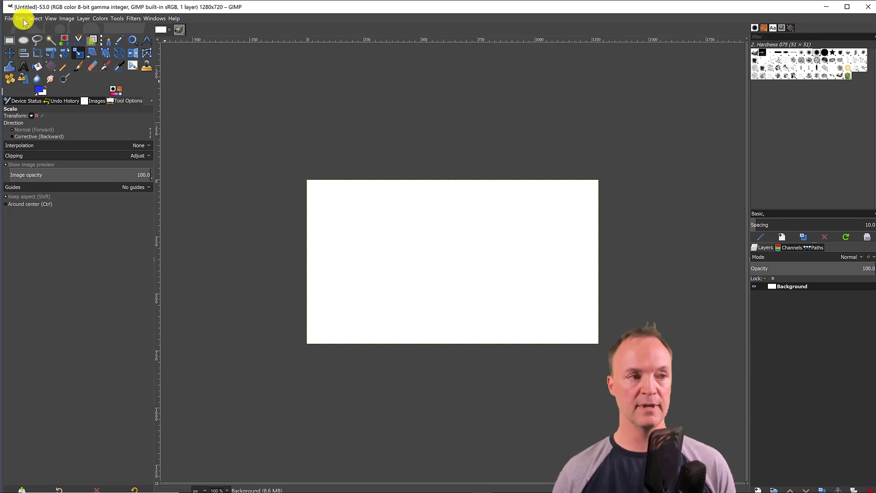
click(9, 19)
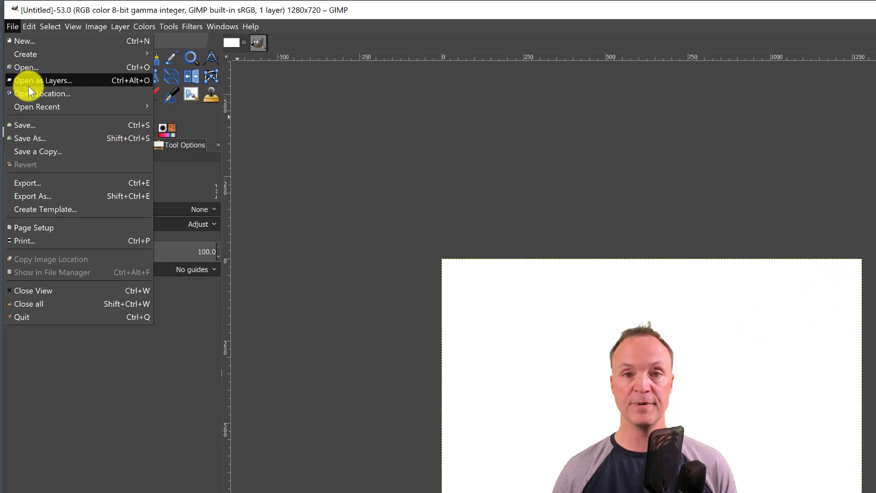
click(29, 82)
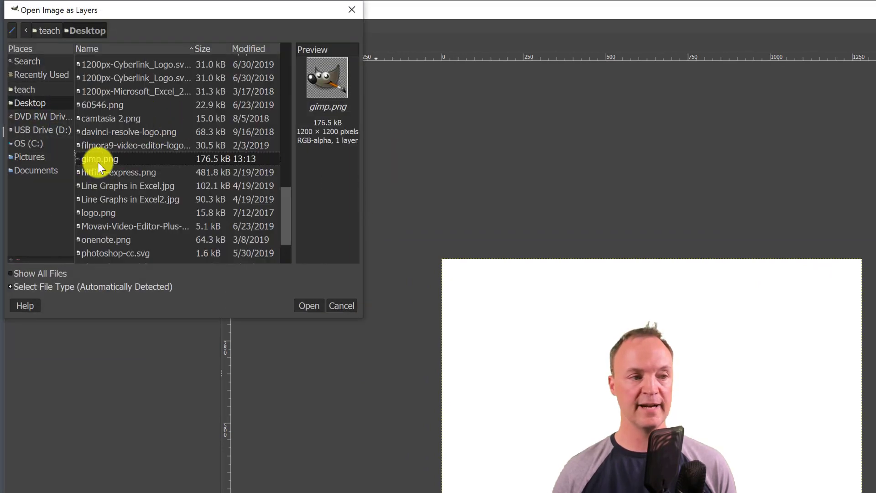
double_click(98, 162)
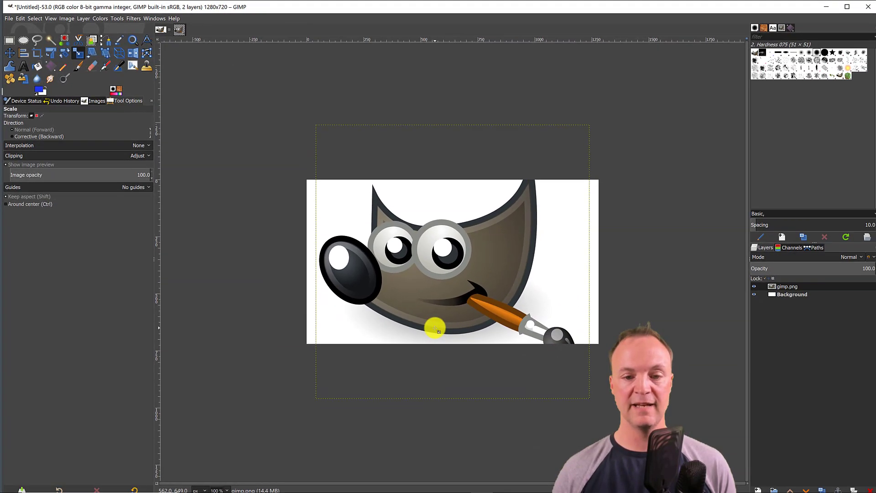
Step: Try filling the Background layer with the Burlwood pattern using Bucket Fill, and undo the fill
click(786, 296)
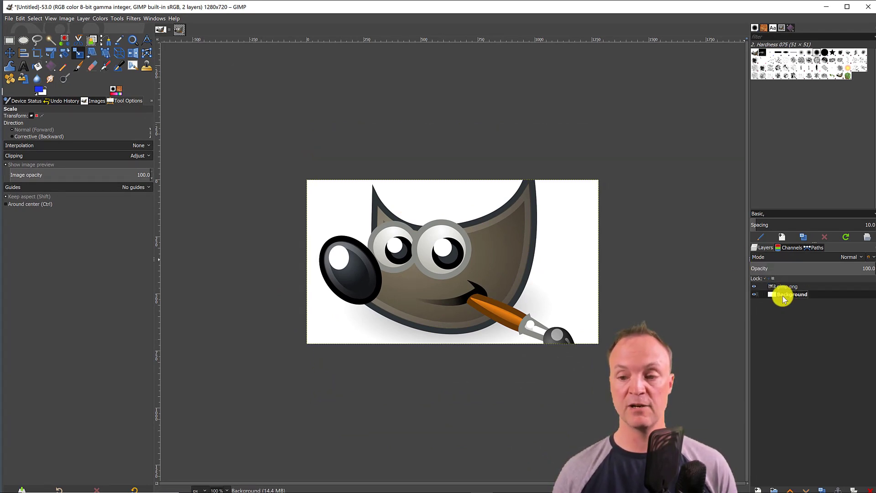
click(779, 288)
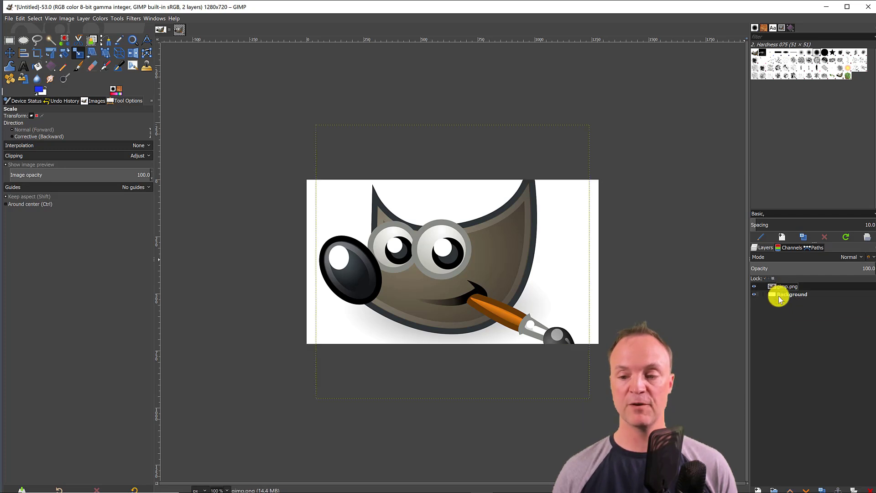
click(781, 296)
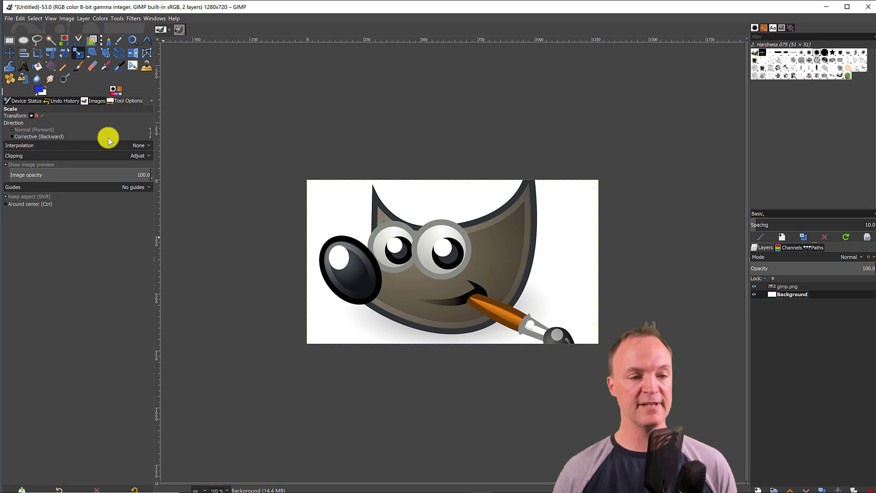
click(37, 68)
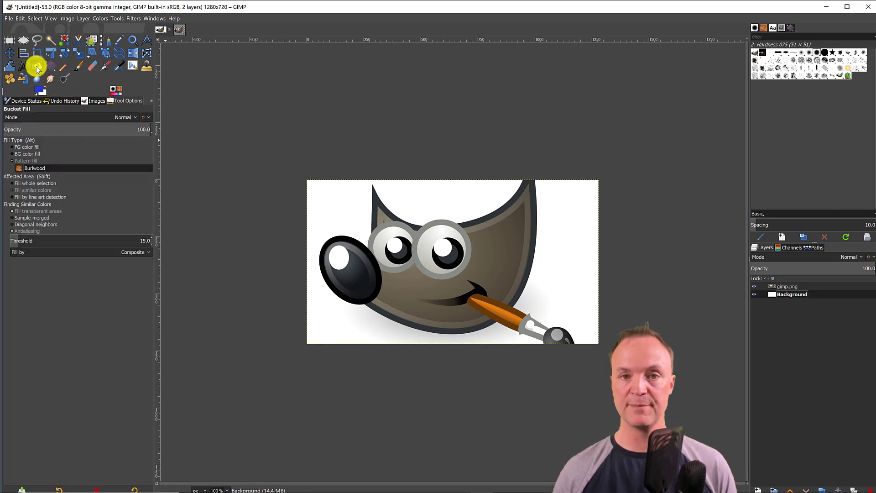
click(332, 204)
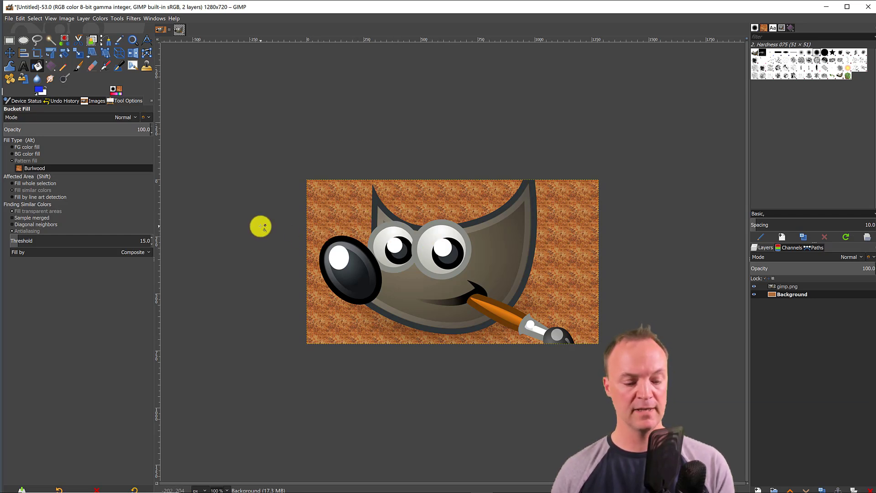
key(ctrl+z)
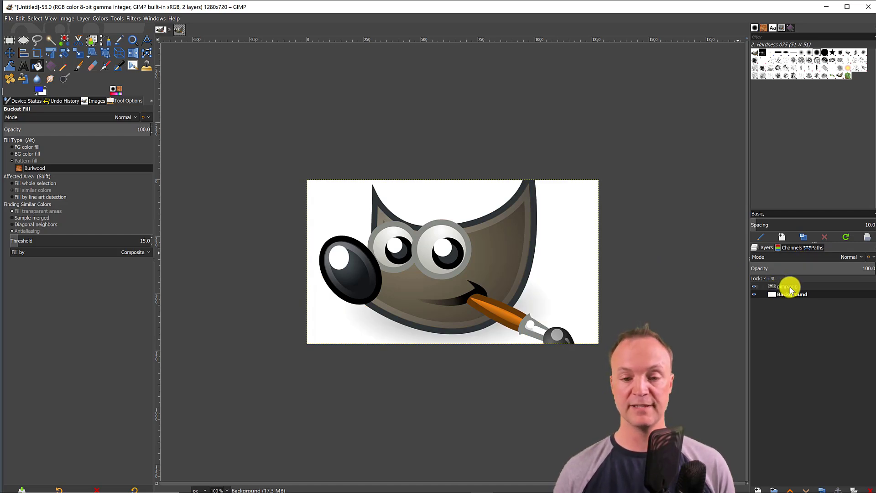
Step: Select the gimp.png layer and scale it proportionally to about 849 × 849 px
click(789, 287)
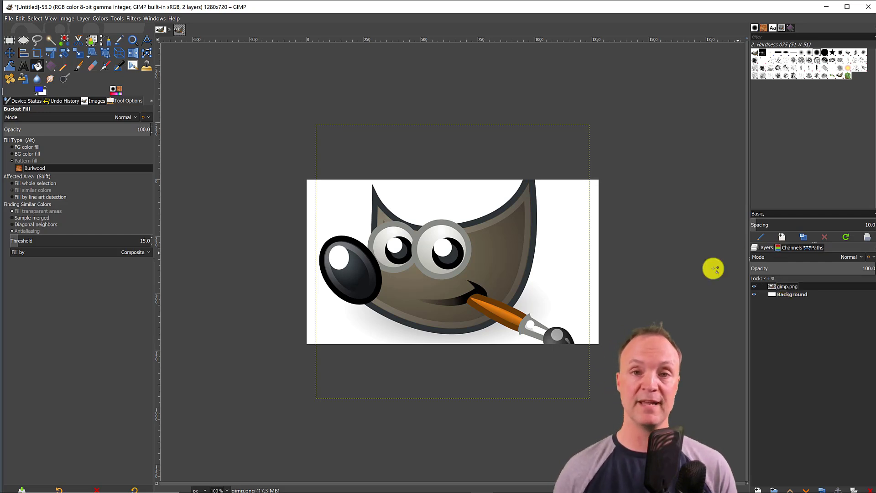
click(81, 56)
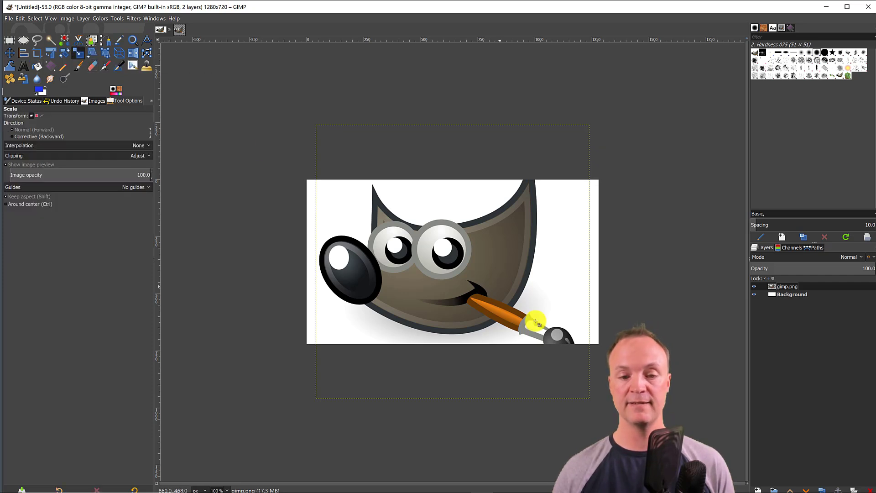
click(503, 281)
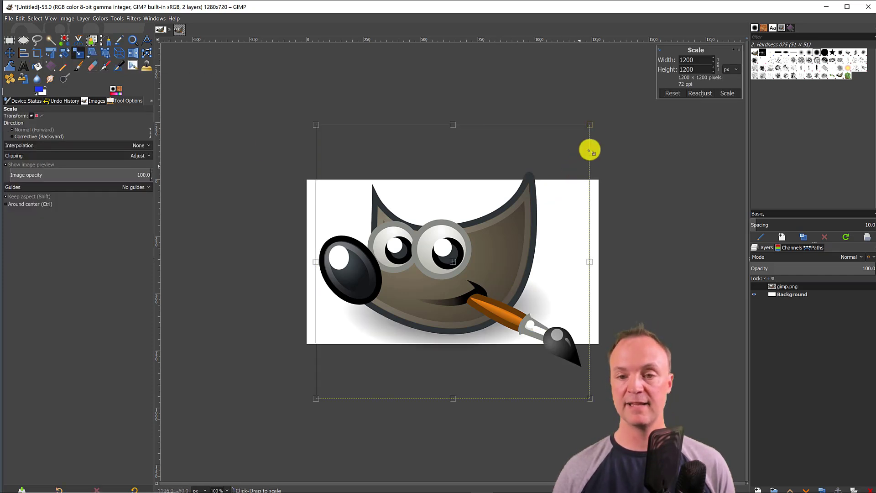
drag(590, 123, 509, 205)
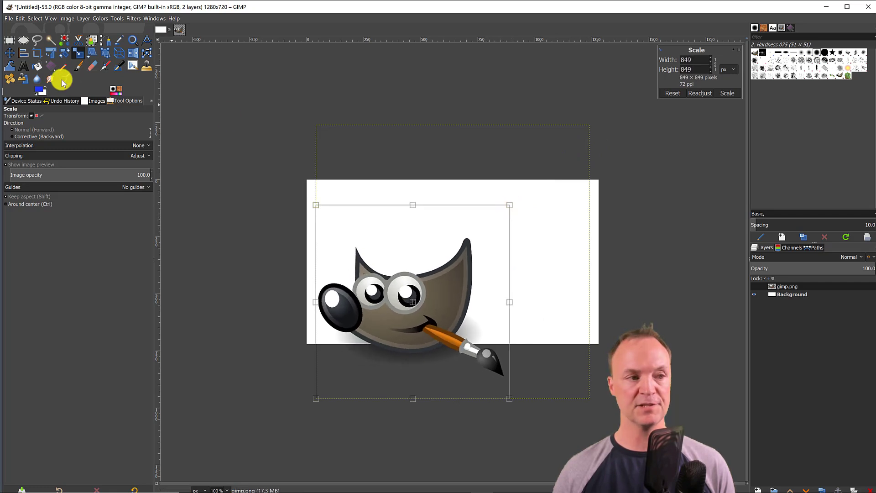
Step: Move the scaled logo layer up until the whole logo lies on the canvas, and align it to the canvas's horizontal center
click(10, 54)
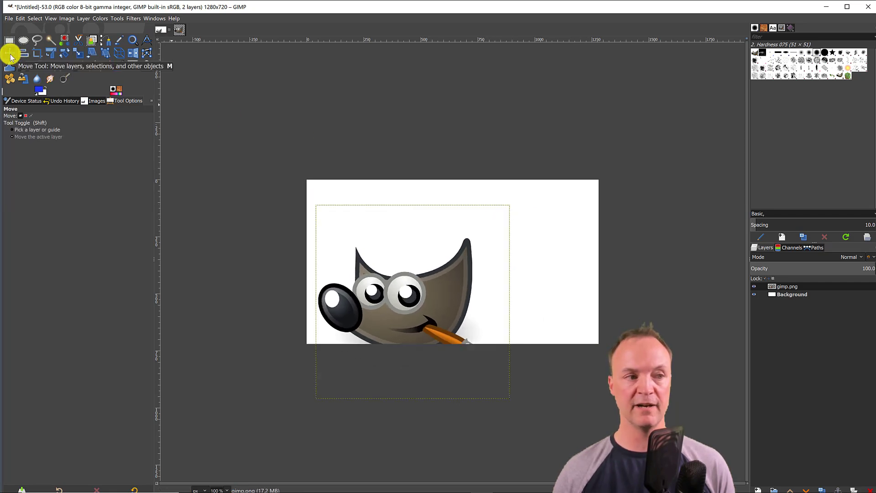
drag(393, 313, 389, 260)
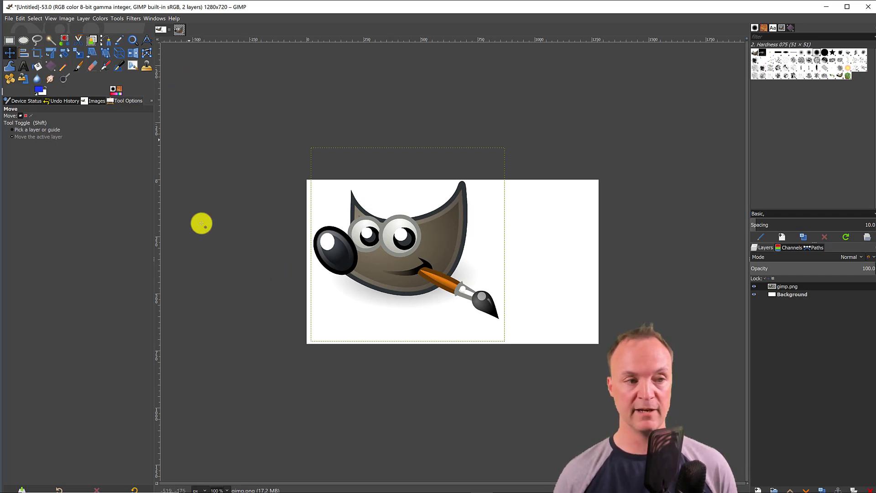
click(24, 54)
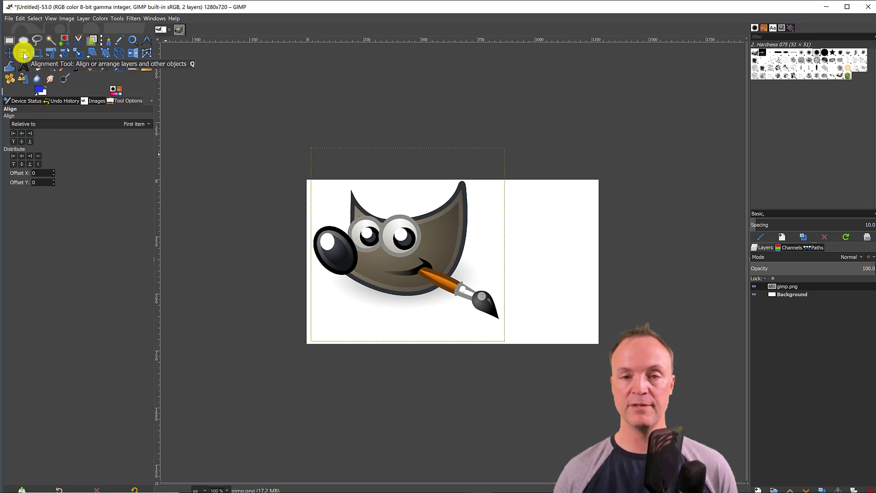
click(383, 244)
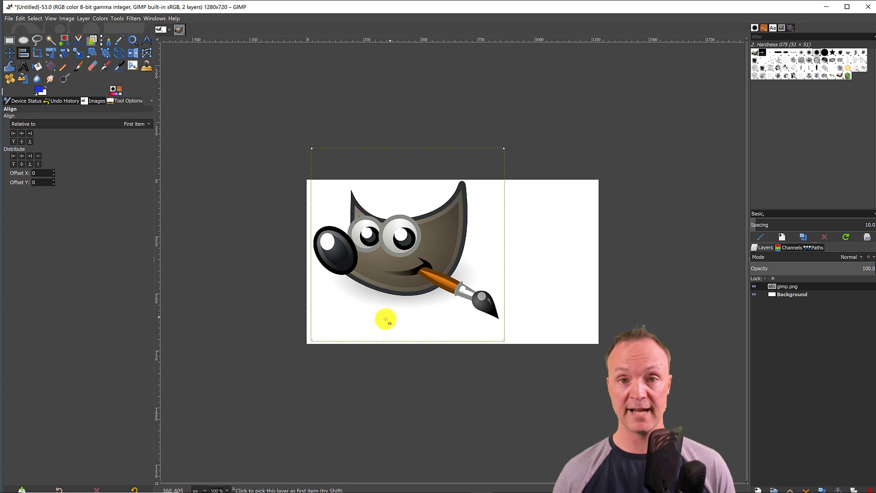
click(22, 133)
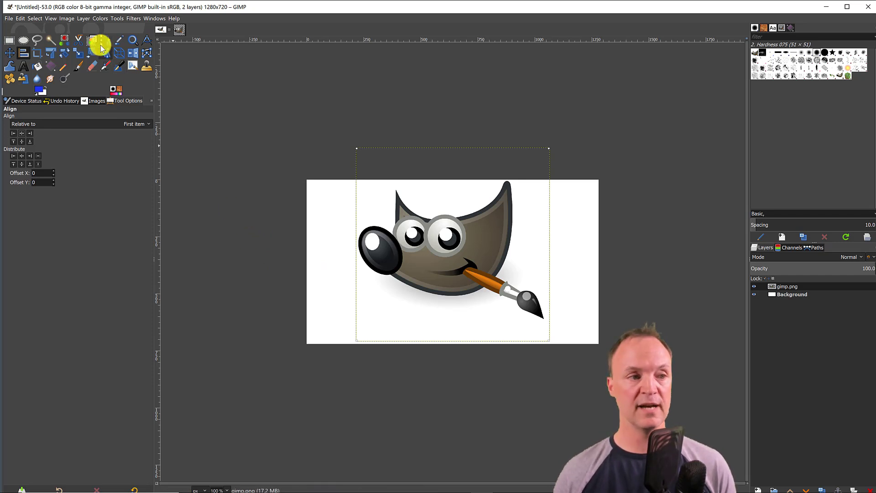
Step: Try rotating the logo layer by about 13.3° and around a pivot shifted toward its lower right, and undo the rotation changes
click(65, 54)
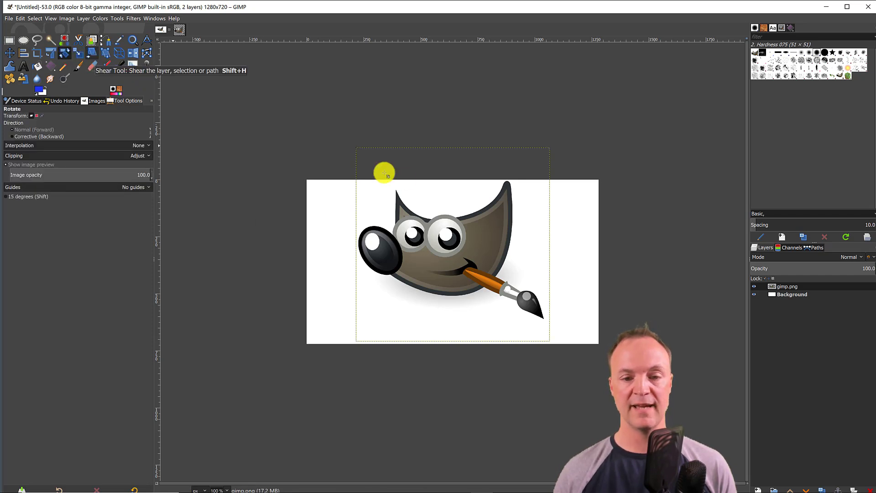
click(487, 241)
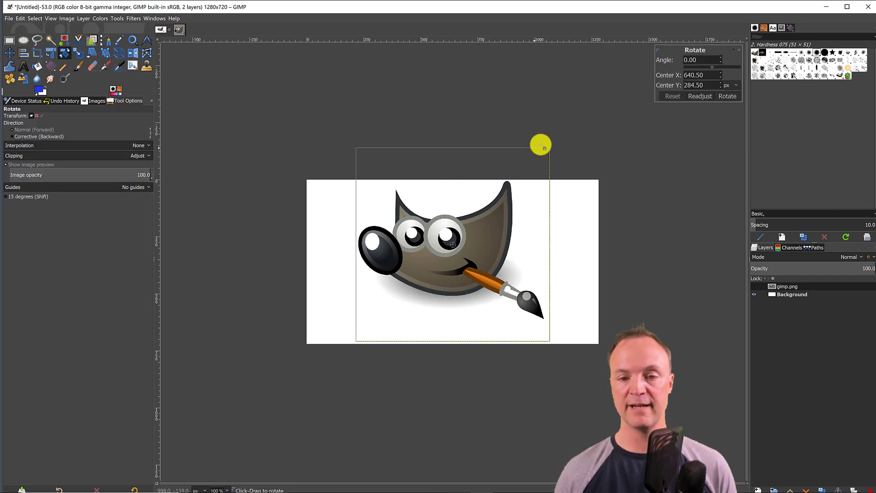
drag(553, 139, 614, 326)
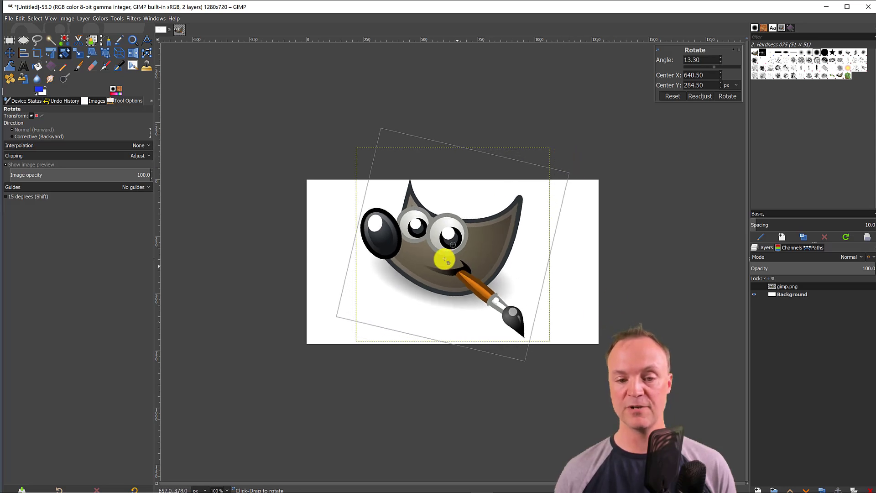
drag(453, 244, 489, 312)
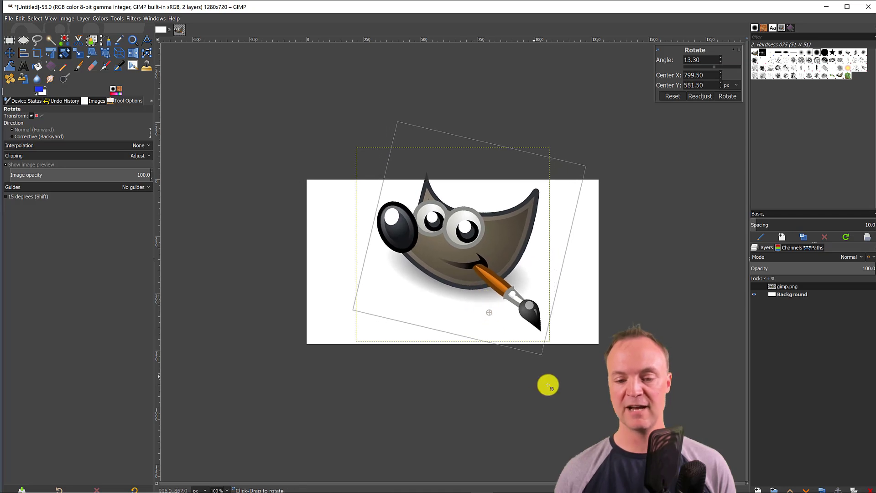
drag(547, 374, 512, 386)
drag(504, 414, 504, 415)
key(ctrl+z)
key(ctrl+z)
key(ctrl+z)
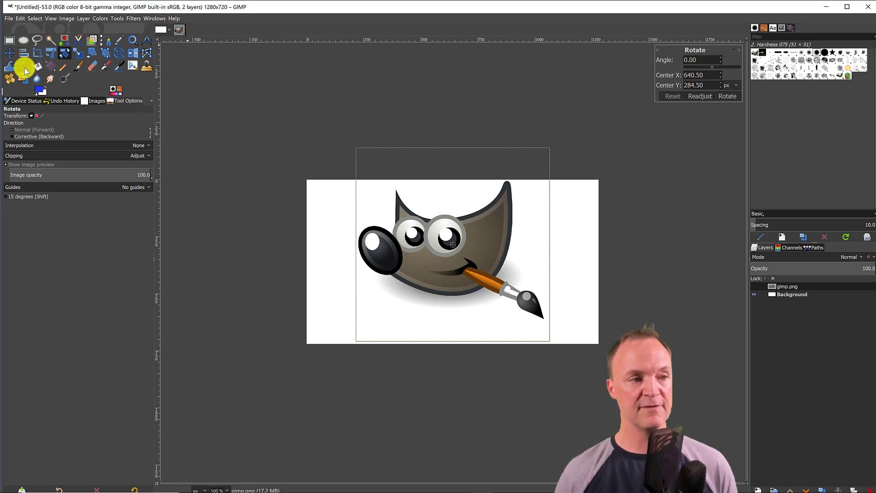
Step: Draw a wide text box along the lower edge of the canvas and enter "Beginners Tutorial" in it
click(23, 67)
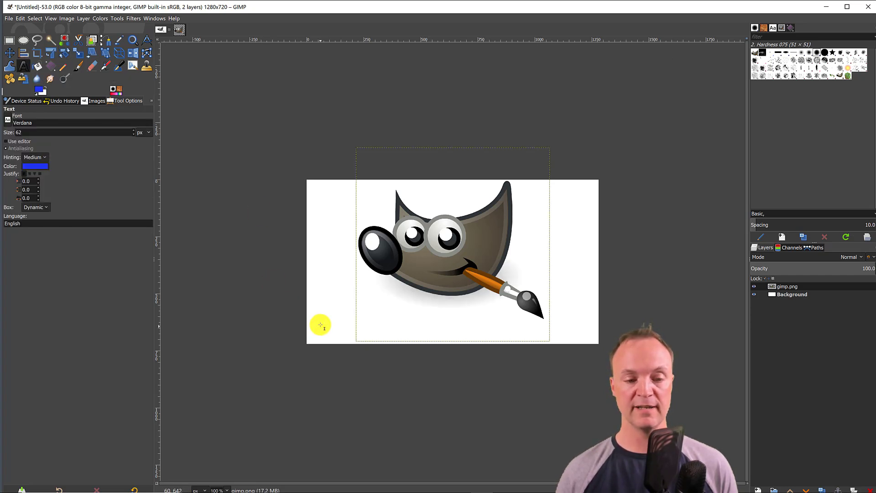
drag(319, 308, 554, 340)
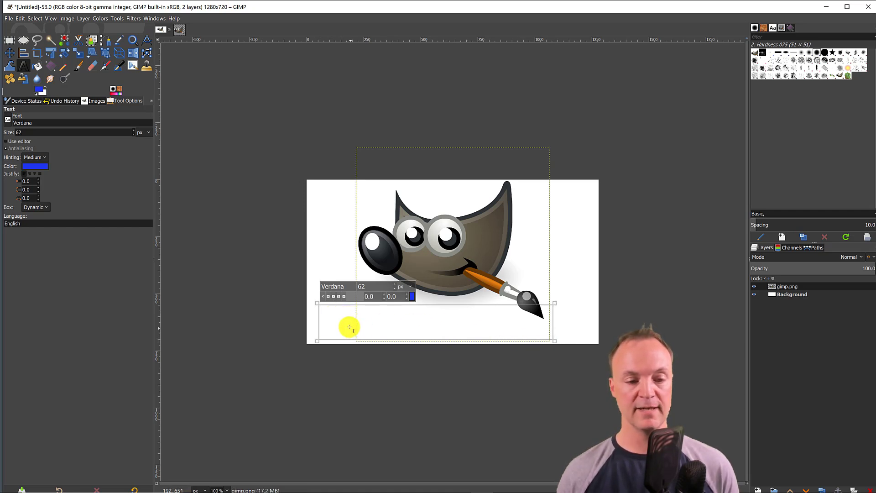
text(B)
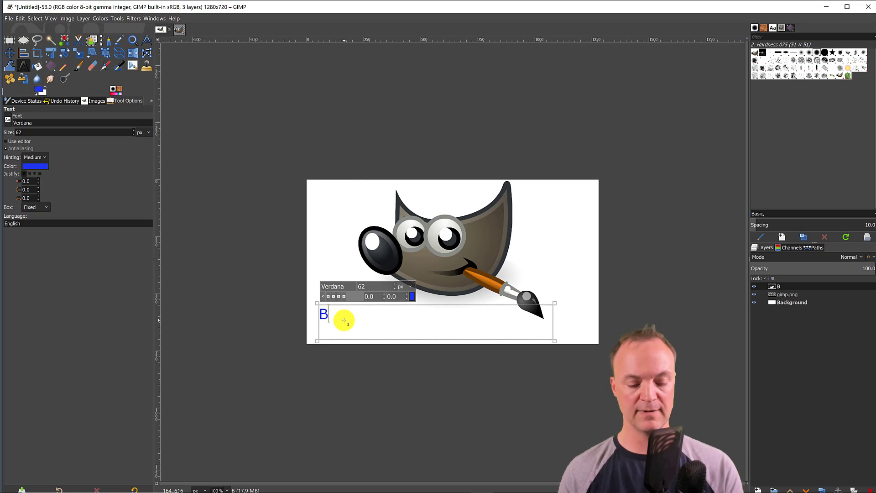
text(eginners T)
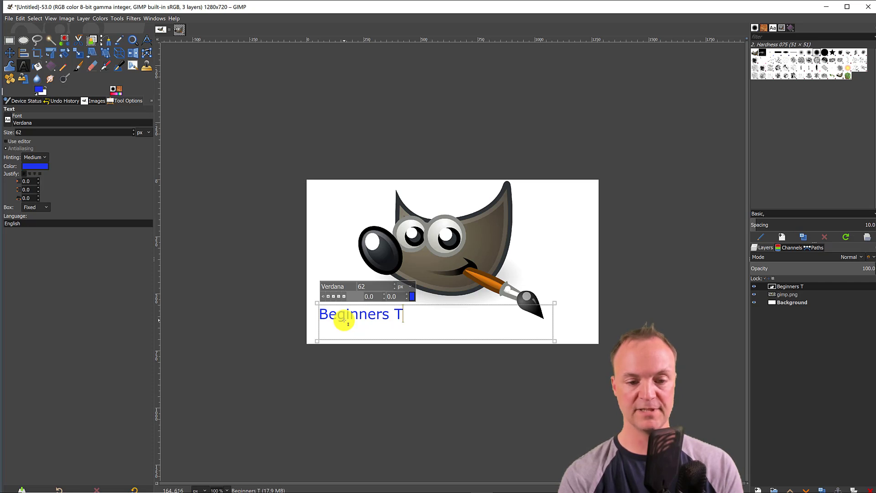
key(BackSpace)
text(Tu)
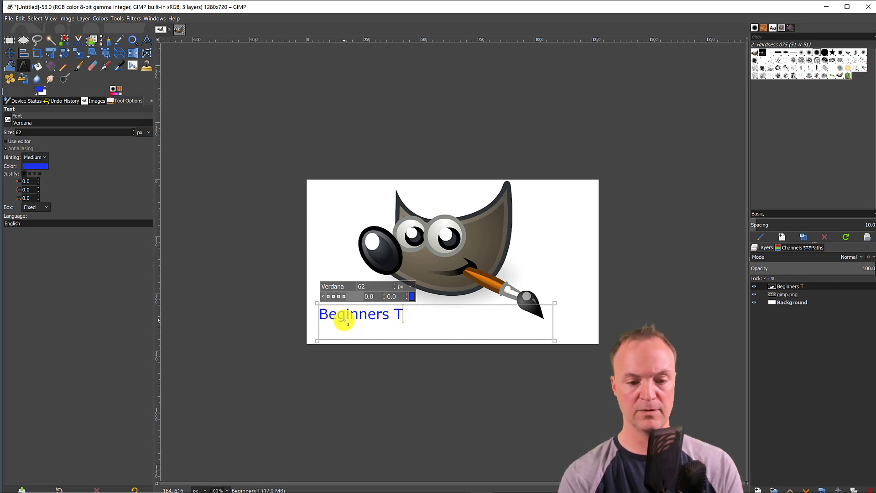
text(torial)
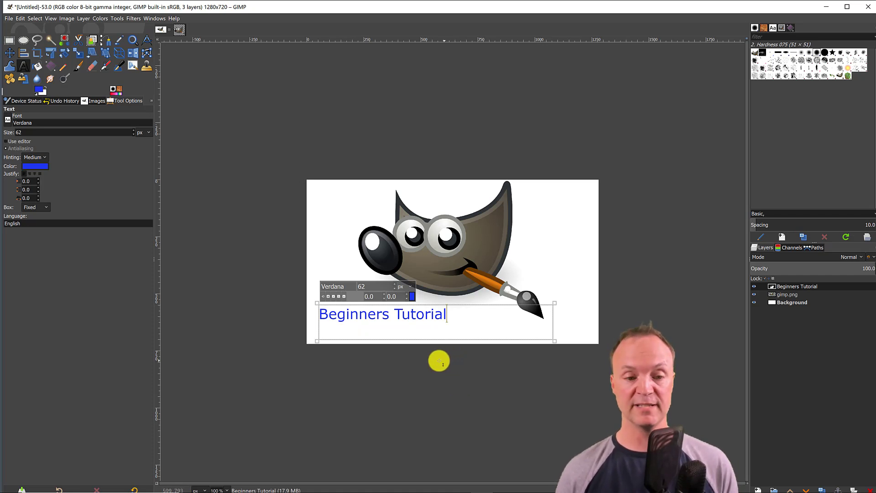
Step: Recolor the whole "Beginners Tutorial" text to near-black 040510
drag(449, 314, 297, 309)
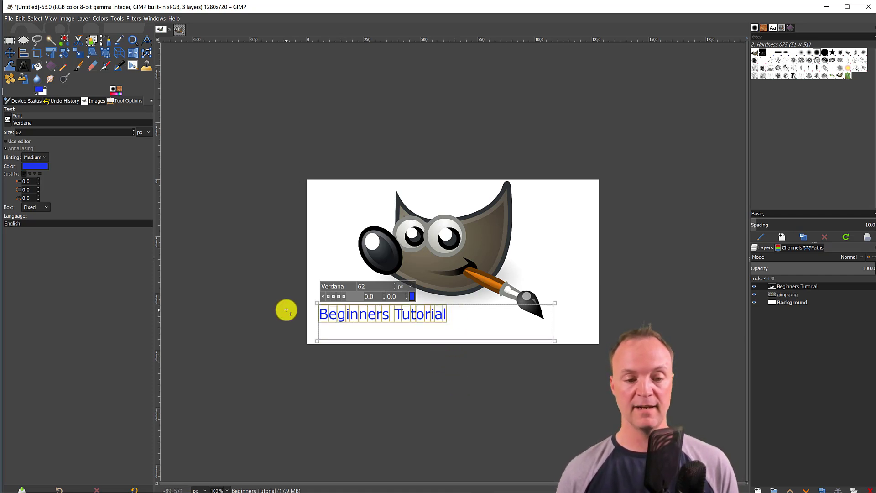
click(414, 299)
click(380, 328)
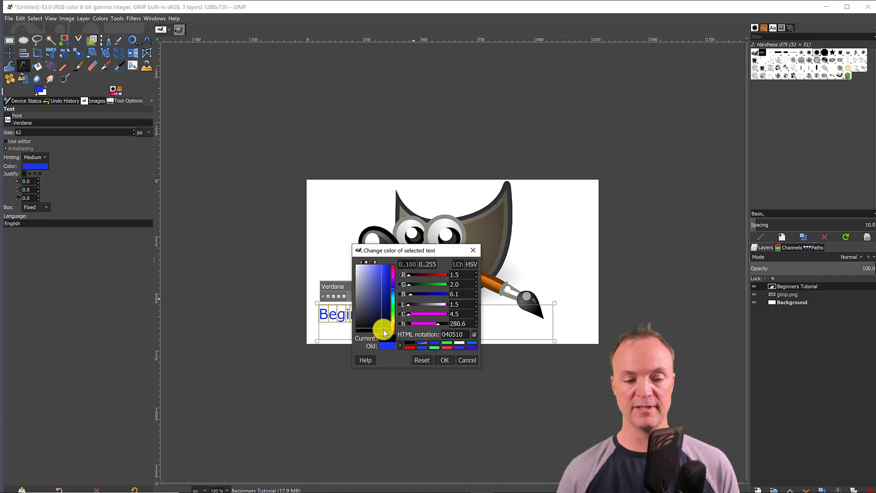
click(442, 360)
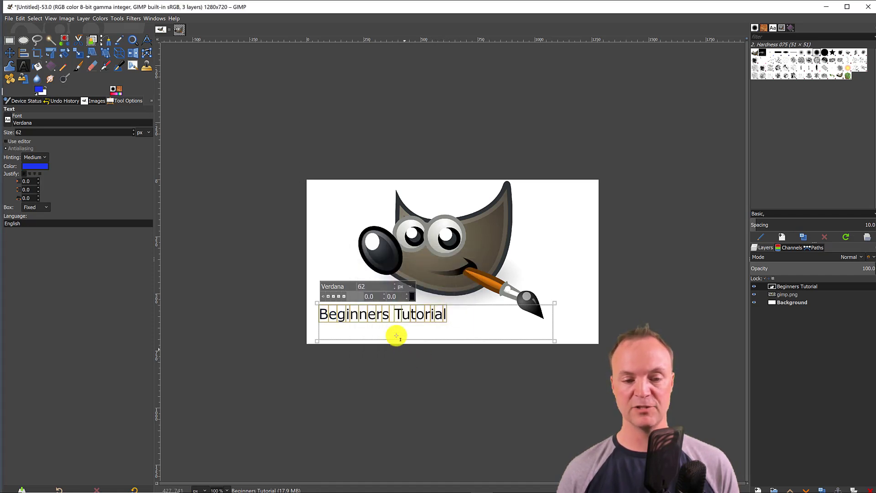
Step: Enlarge the "Beginners Tutorial" text to 119 px and widen its text box so both words fit on one line
scroll(394, 283, up, 5)
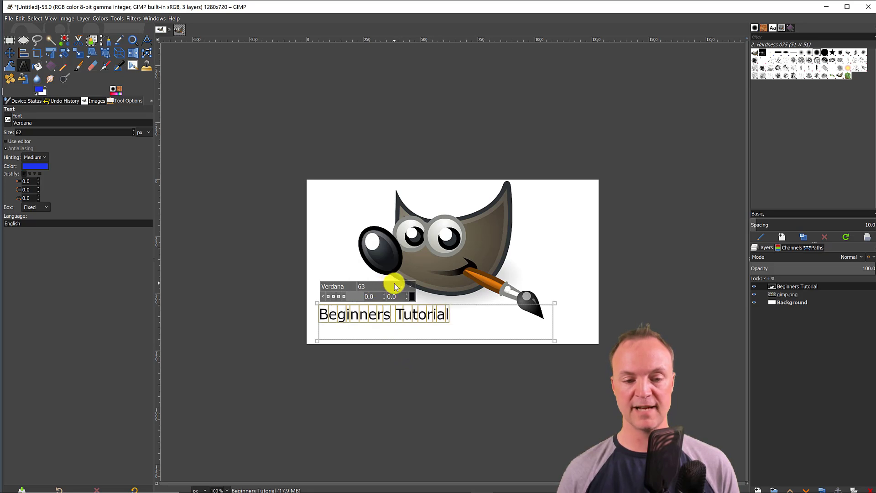
scroll(394, 283, up, 20)
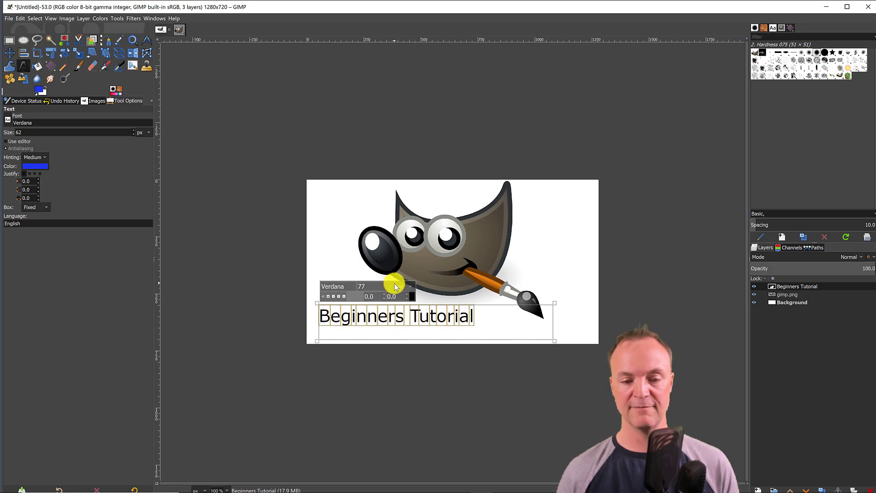
click(554, 338)
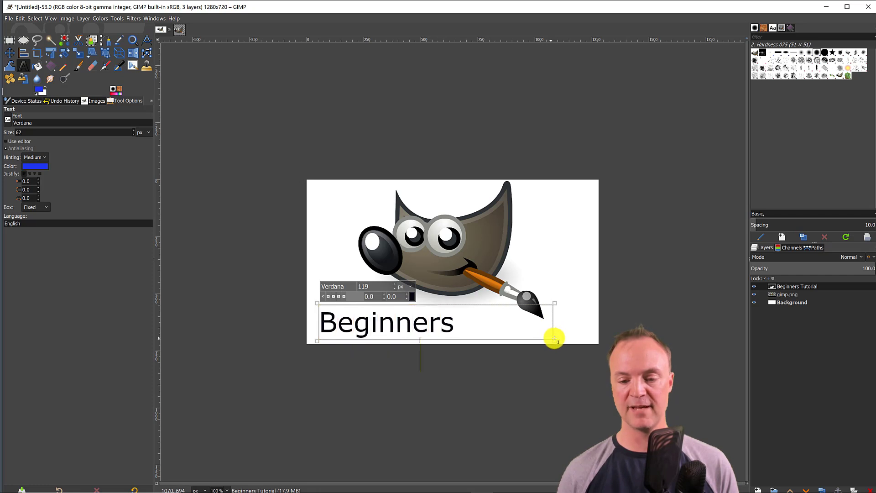
click(552, 296)
drag(552, 307, 582, 297)
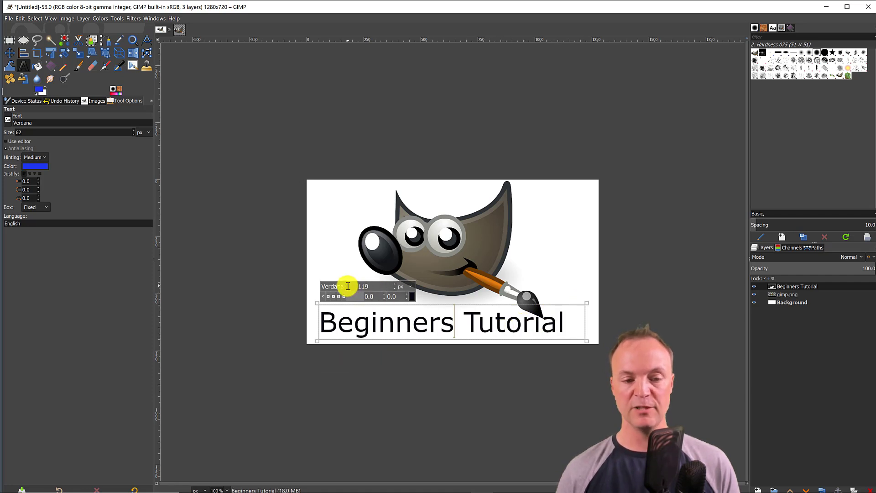
Step: Change the font of only the word "Beginners" to Rockwell Bold
drag(347, 286, 321, 287)
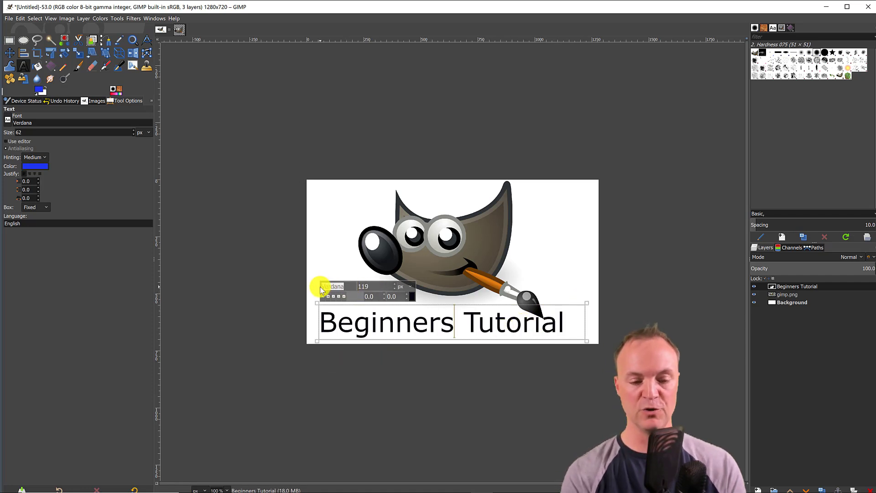
double_click(342, 323)
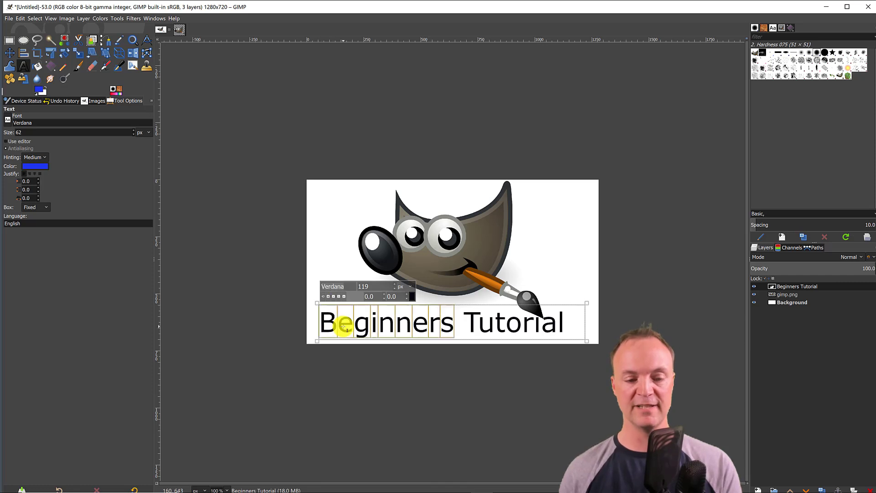
click(335, 285)
text(R)
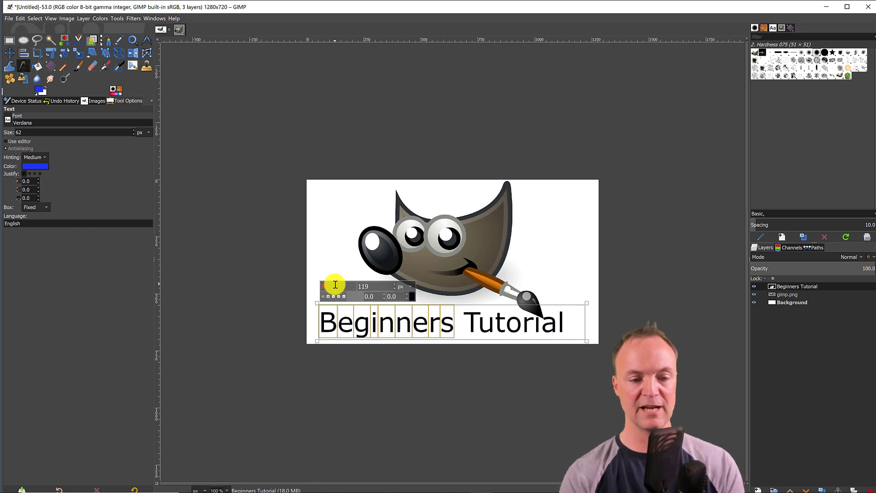
key(BackSpace)
text(R)
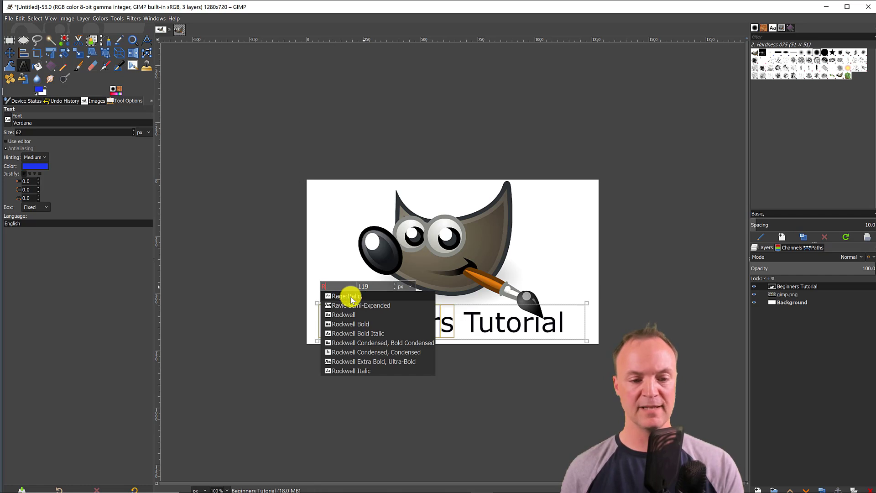
click(350, 324)
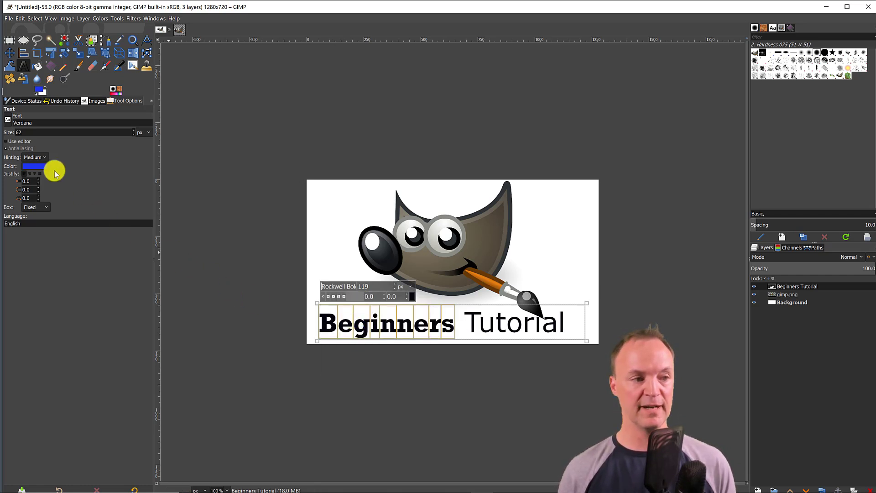
click(8, 121)
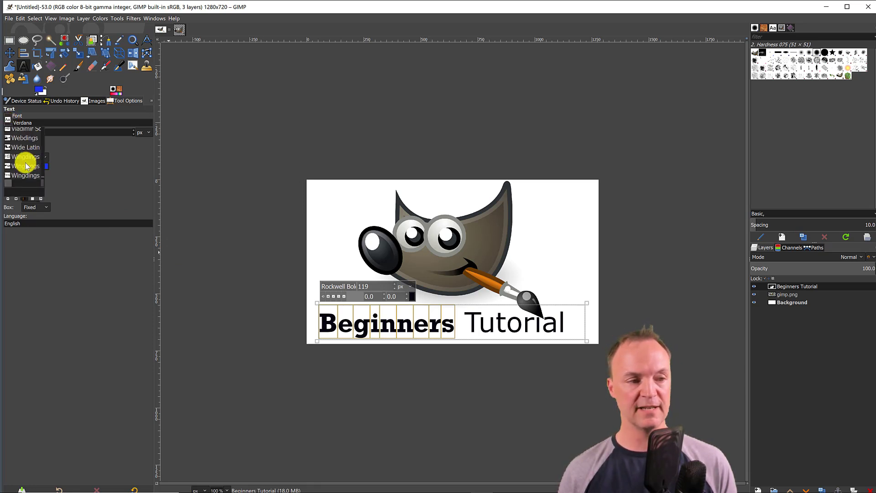
scroll(26, 163, down, 3)
scroll(25, 164, down, 3)
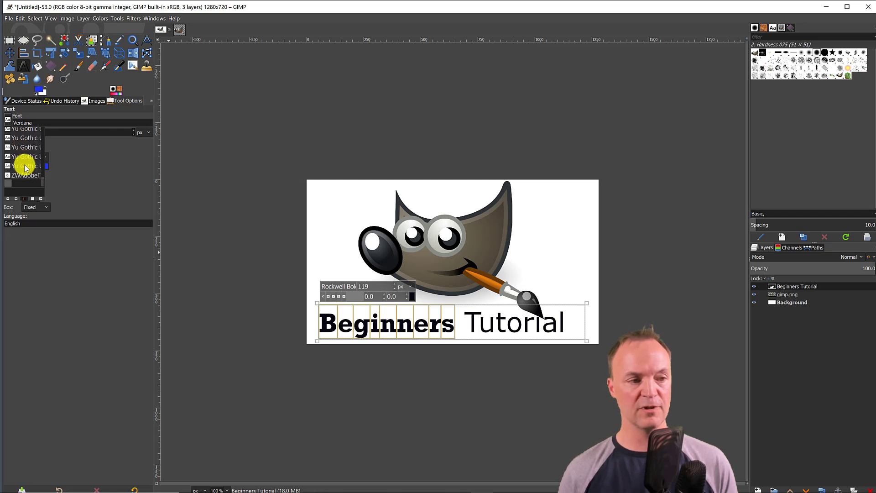
scroll(25, 164, up, 5)
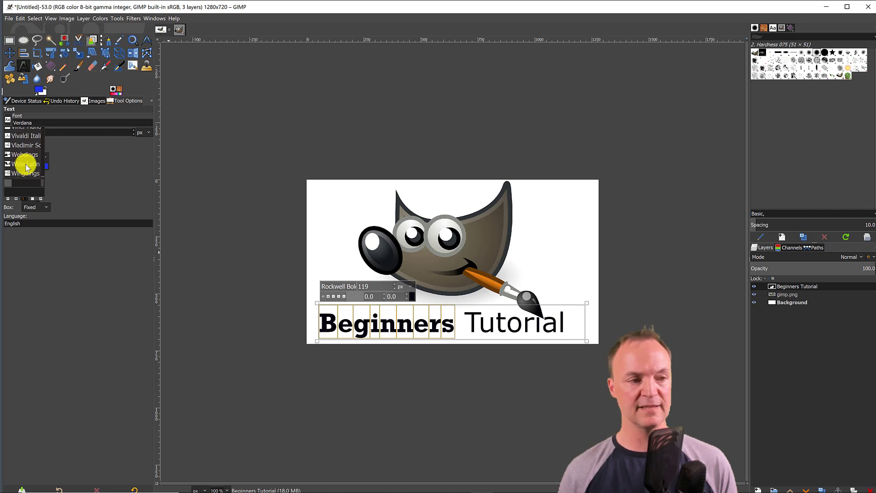
click(390, 326)
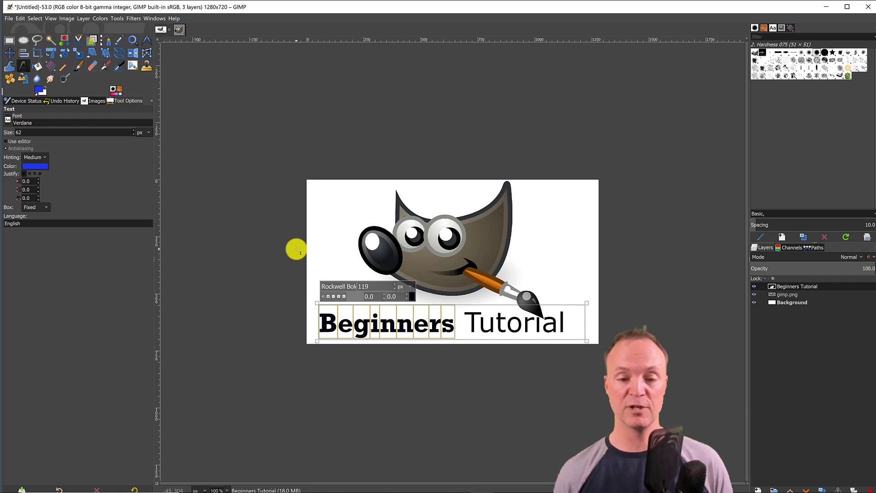
Step: Move the "Beginners Tutorial" text layer slightly down and align it to the canvas's horizontal center
click(10, 54)
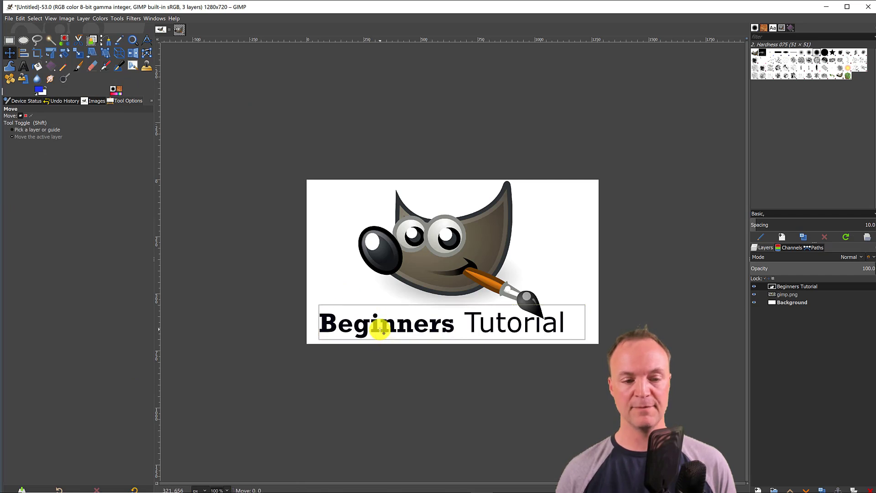
mouse_move(380, 329)
mouse_down()
mouse_move(384, 320)
mouse_move(375, 319)
mouse_move(367, 333)
mouse_move(376, 332)
mouse_up()
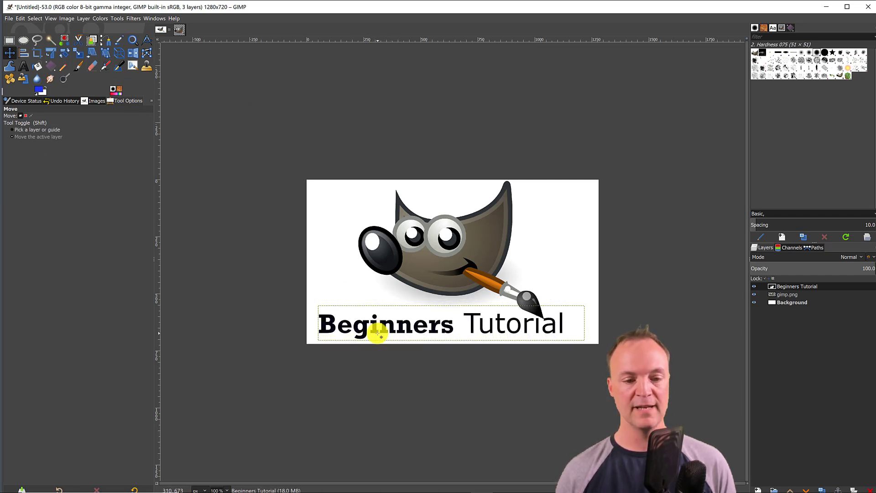
click(23, 53)
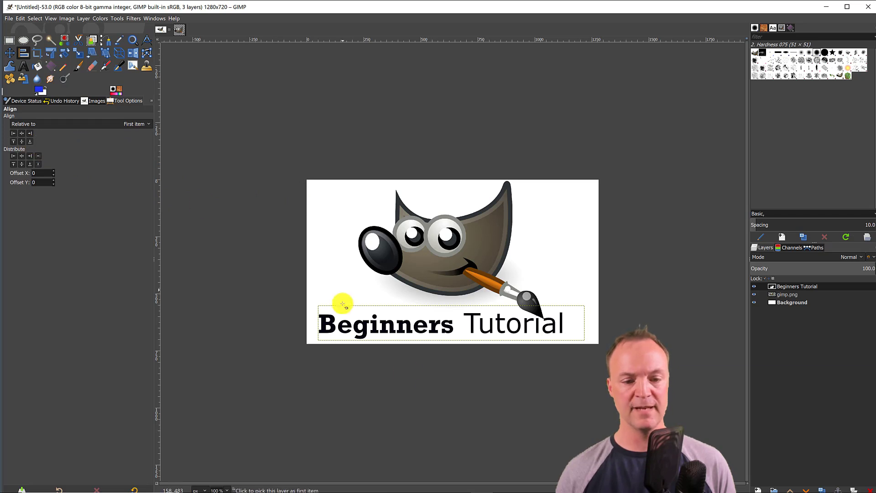
right_click(406, 321)
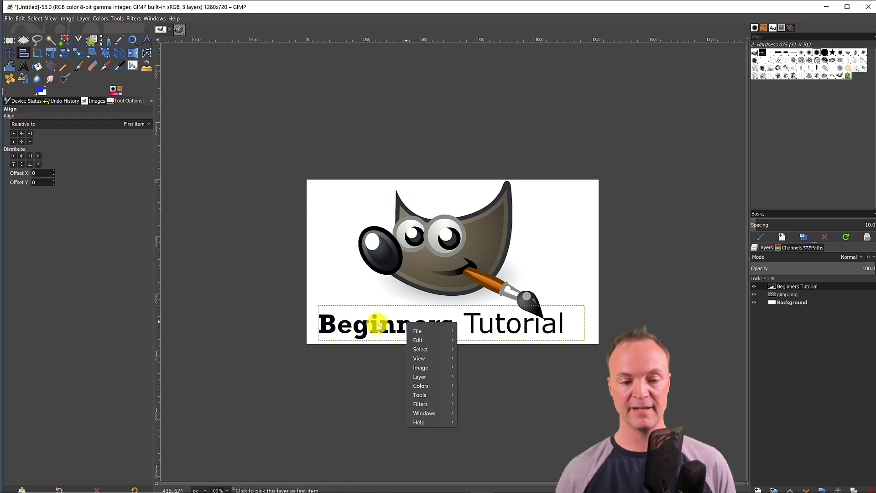
click(377, 323)
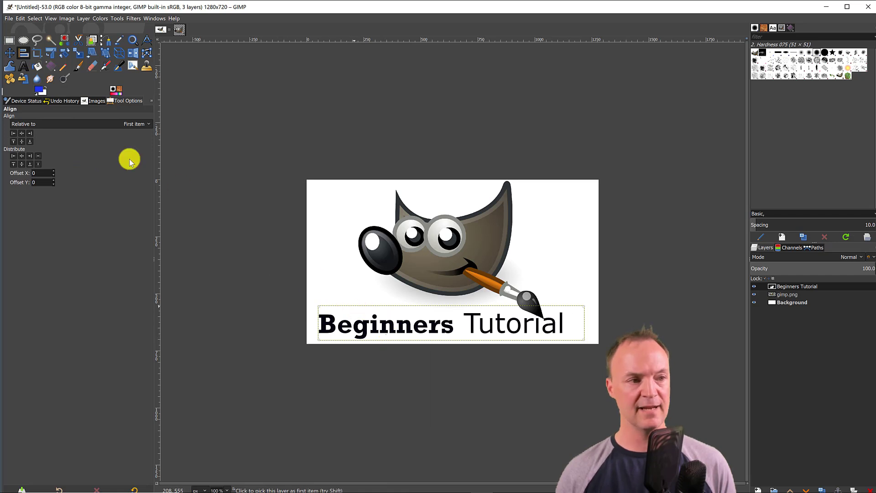
click(22, 132)
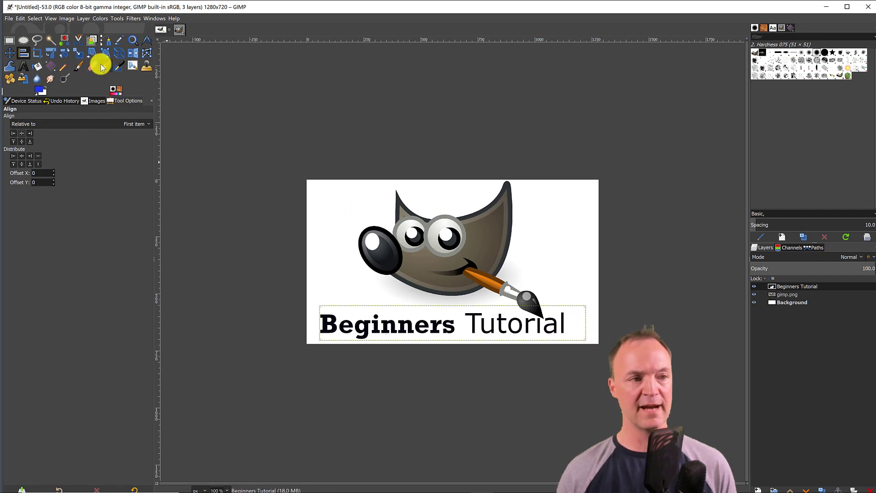
Step: Narrow the text box to end just after the word "Tutorial" and center the text layer horizontally on the canvas again
click(23, 67)
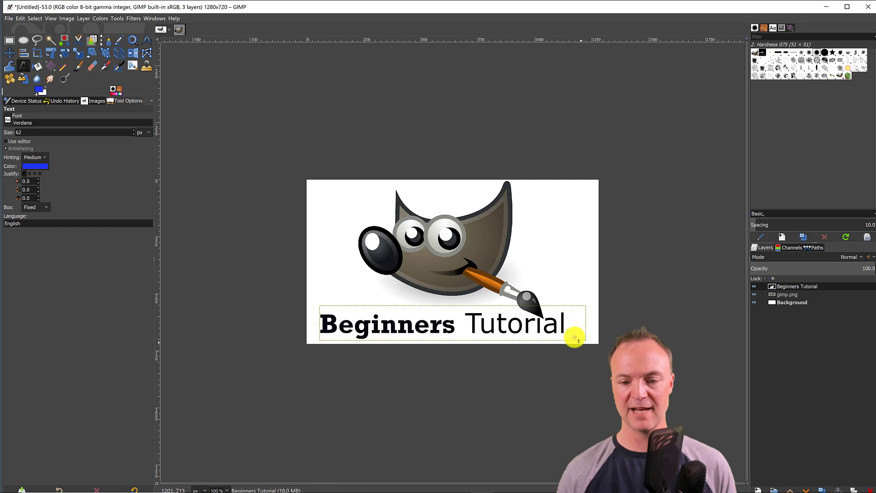
click(560, 326)
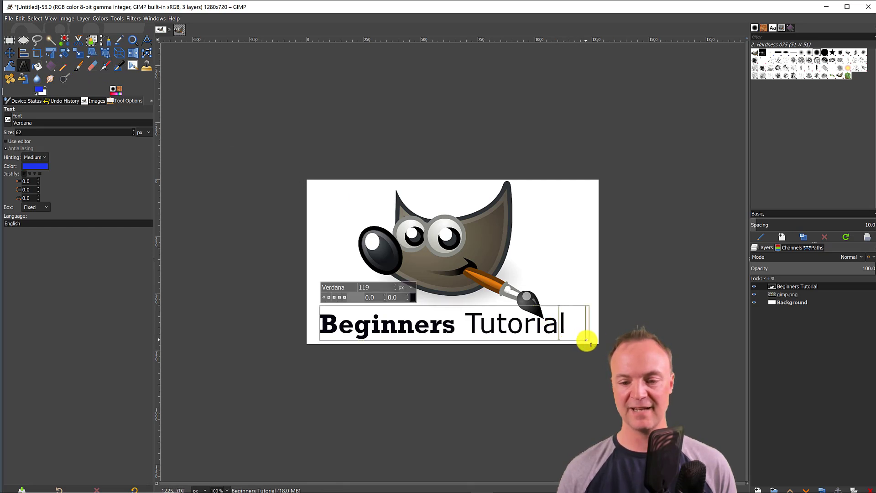
drag(586, 340, 568, 338)
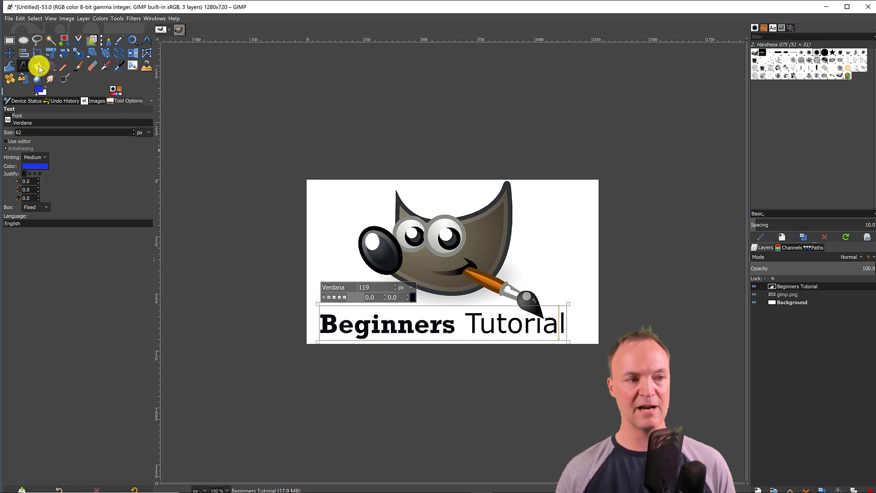
click(25, 54)
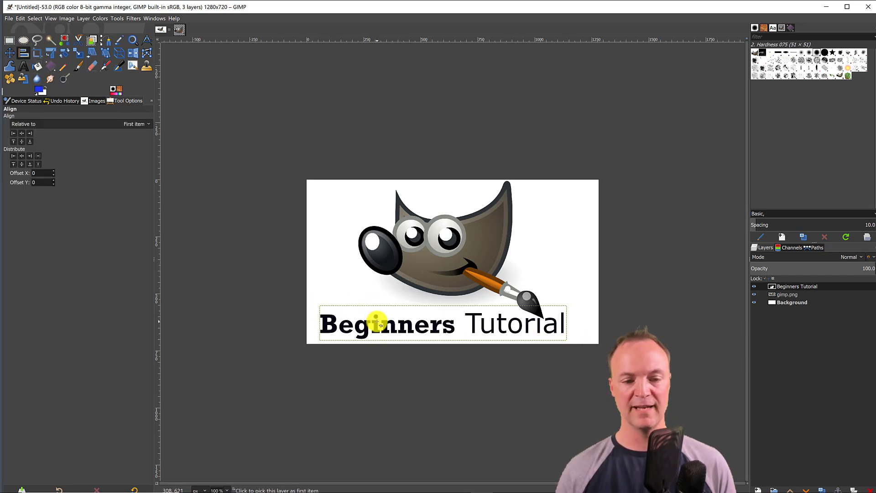
click(22, 134)
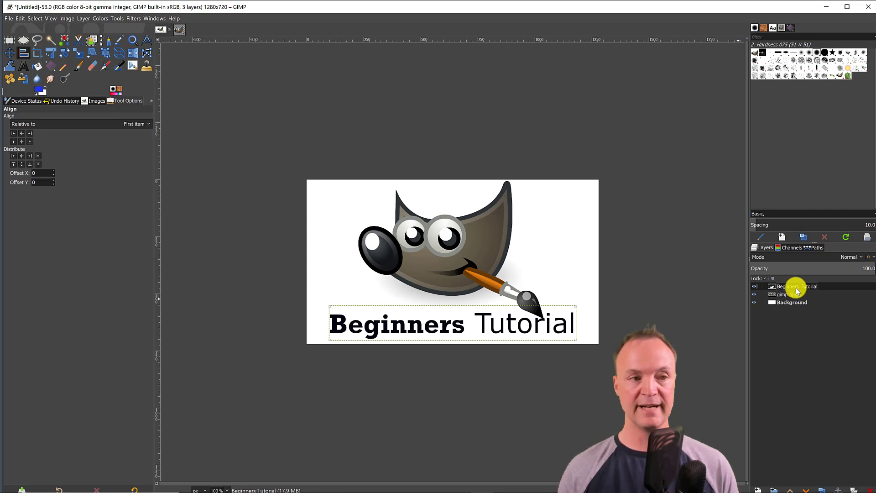
Step: Try the artistic Cubism filter on the "Beginners Tutorial" text layer and discard it without applying
click(134, 19)
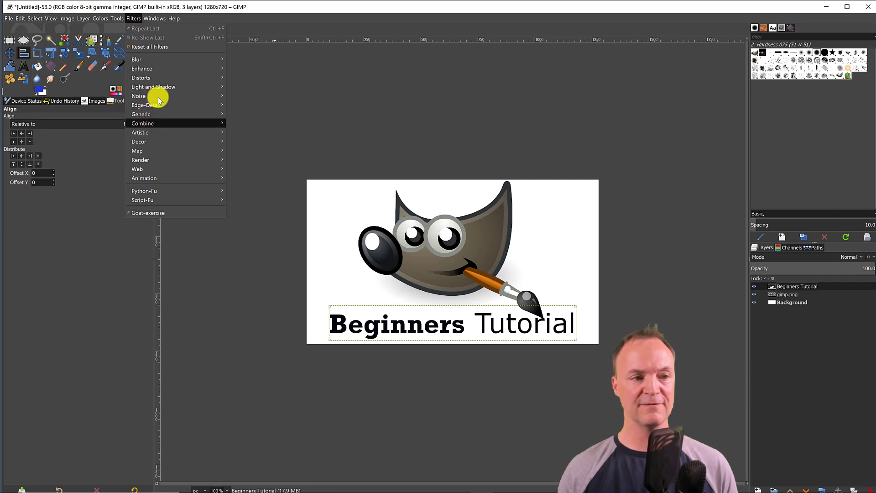
mouse_move(168, 64)
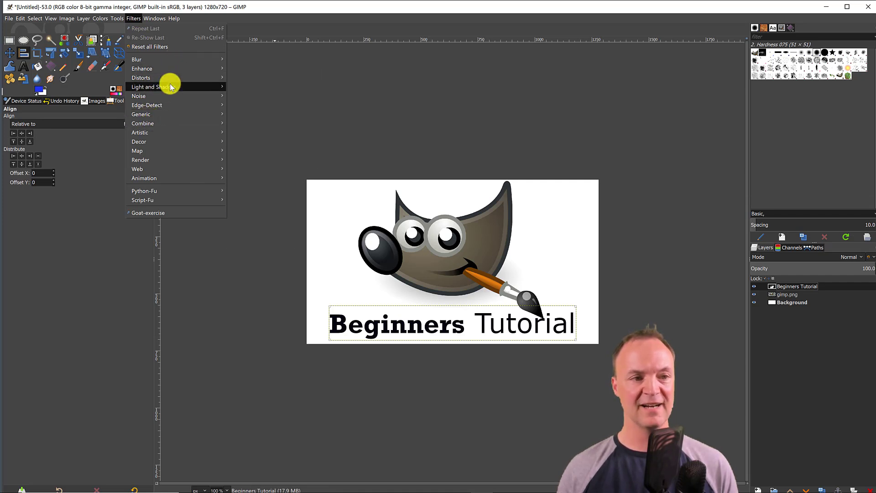
mouse_move(170, 84)
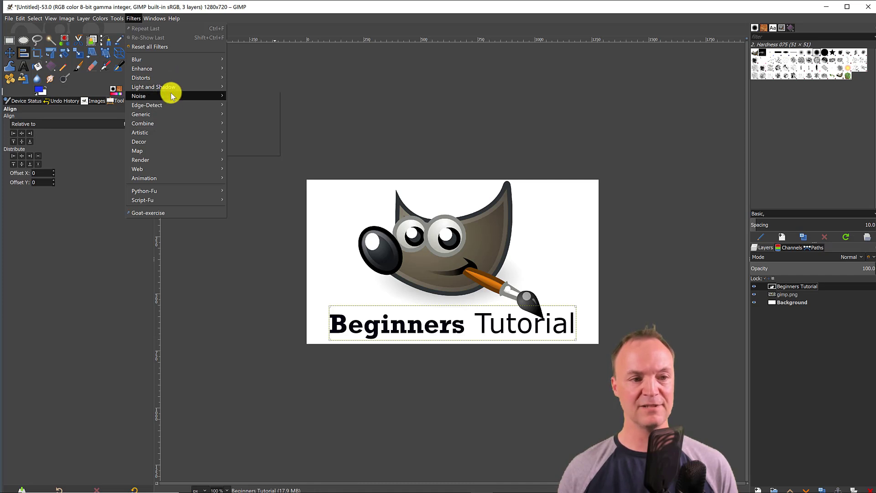
mouse_move(170, 101)
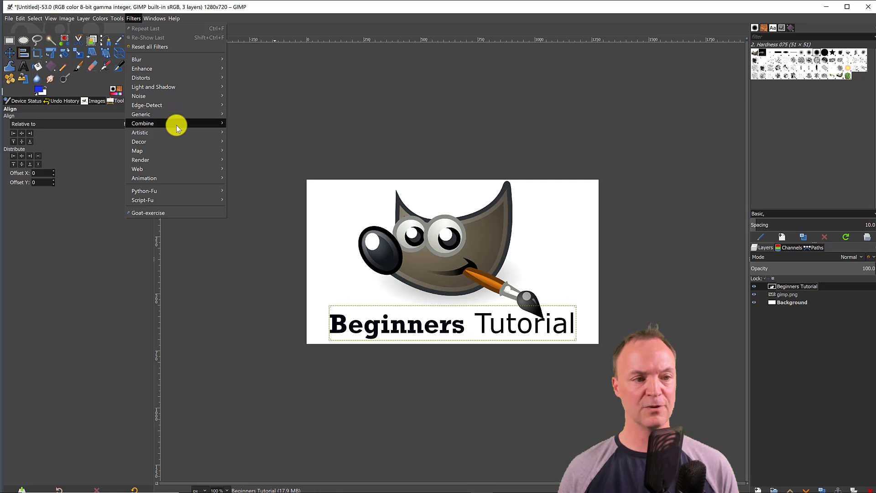
mouse_move(177, 132)
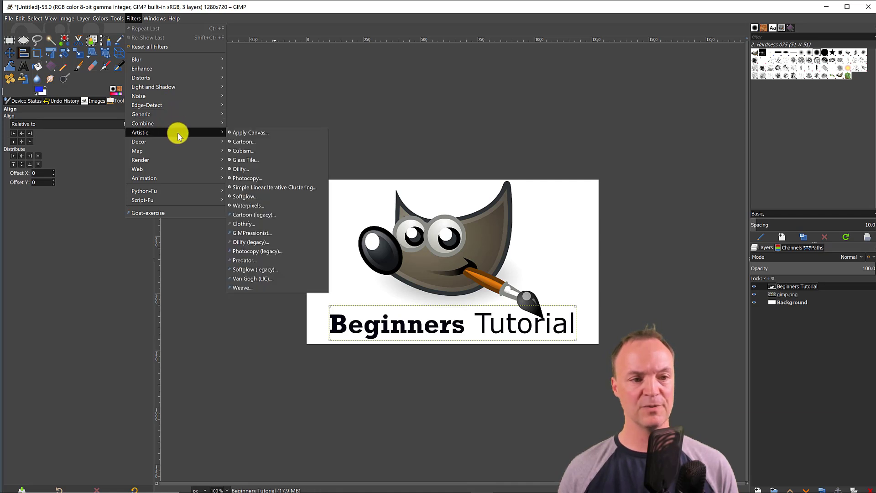
click(262, 153)
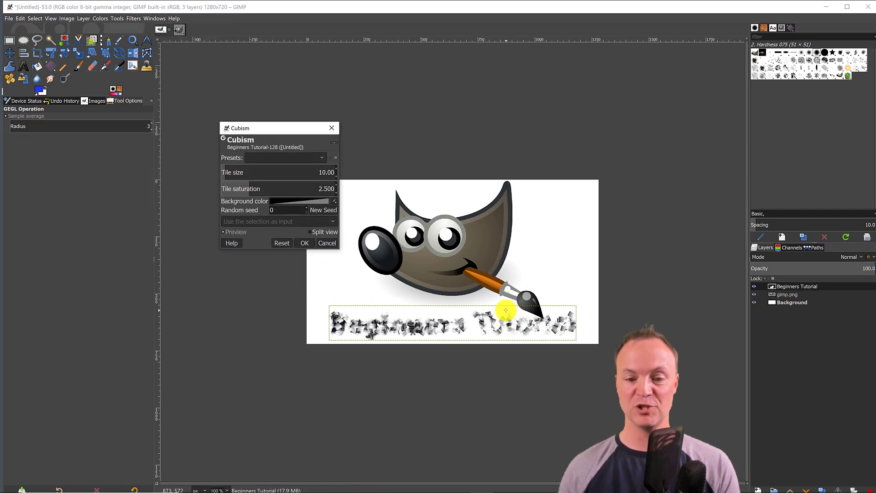
click(332, 127)
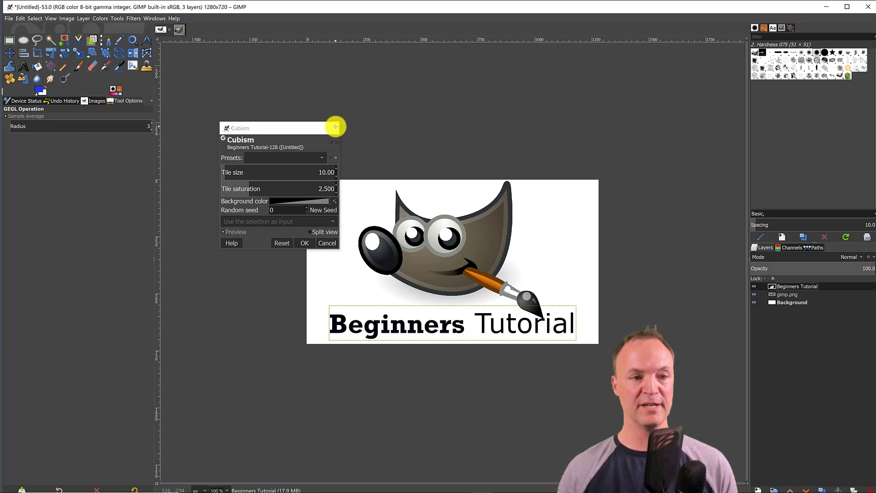
click(134, 18)
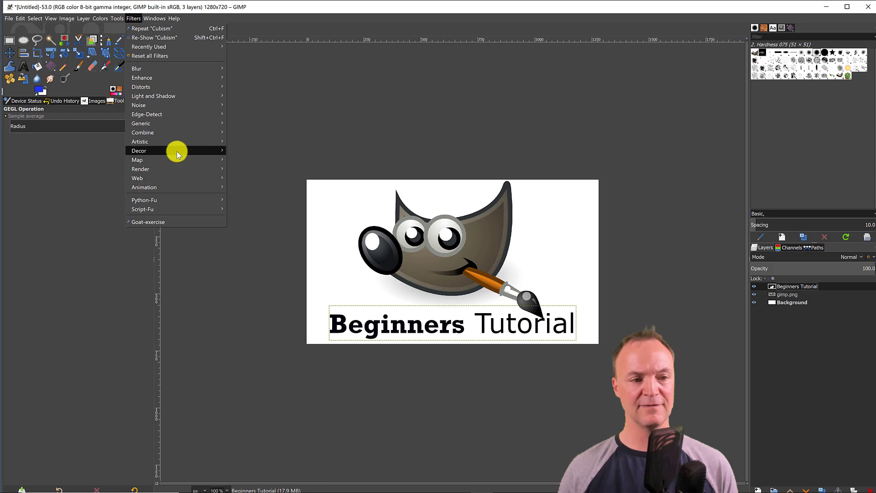
mouse_move(181, 144)
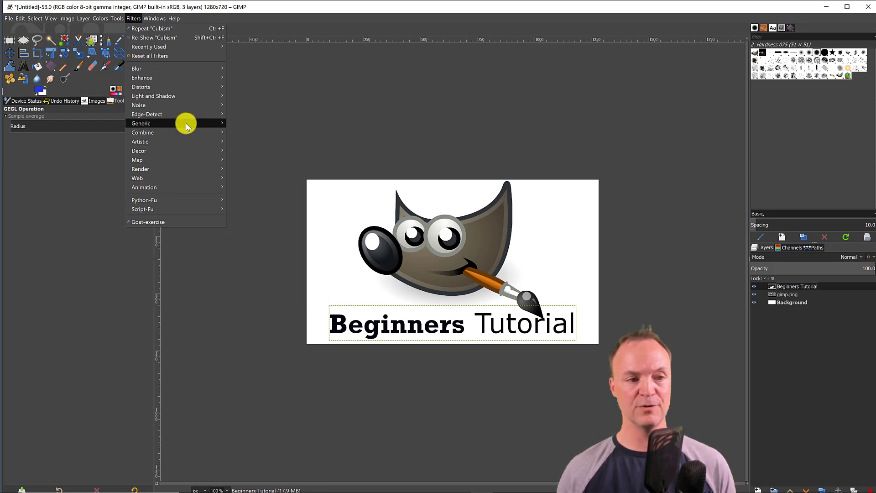
mouse_move(186, 126)
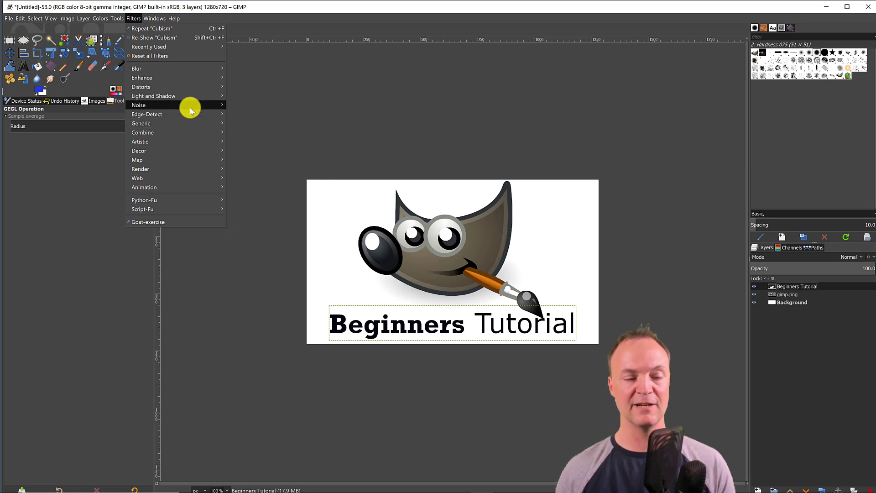
mouse_move(190, 109)
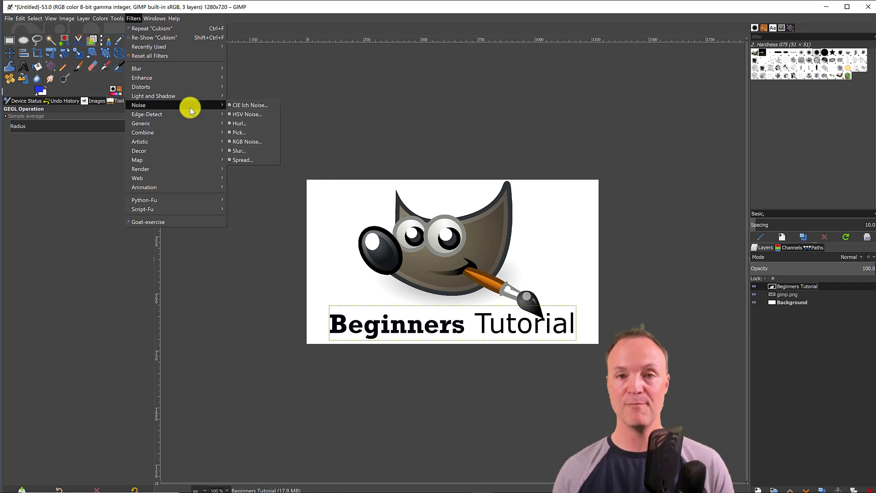
Step: Bring up the Save As dialog for the XCF project file and leave it without saving
click(273, 319)
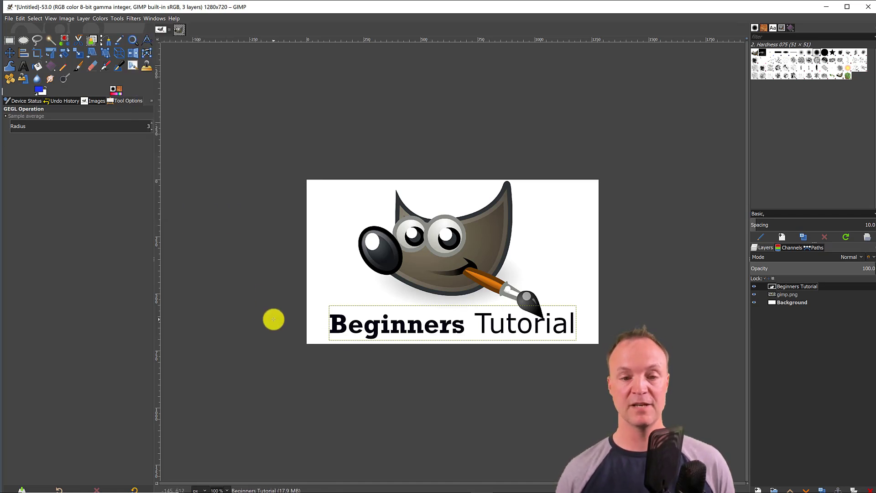
click(9, 19)
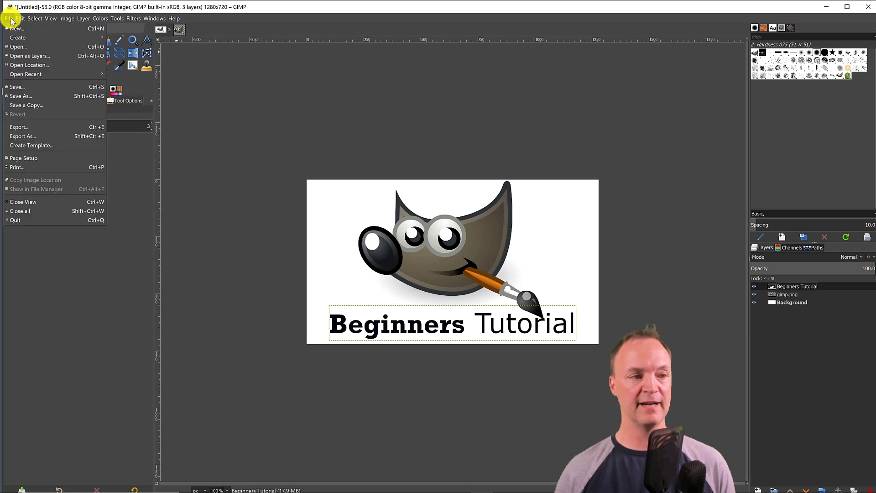
click(22, 95)
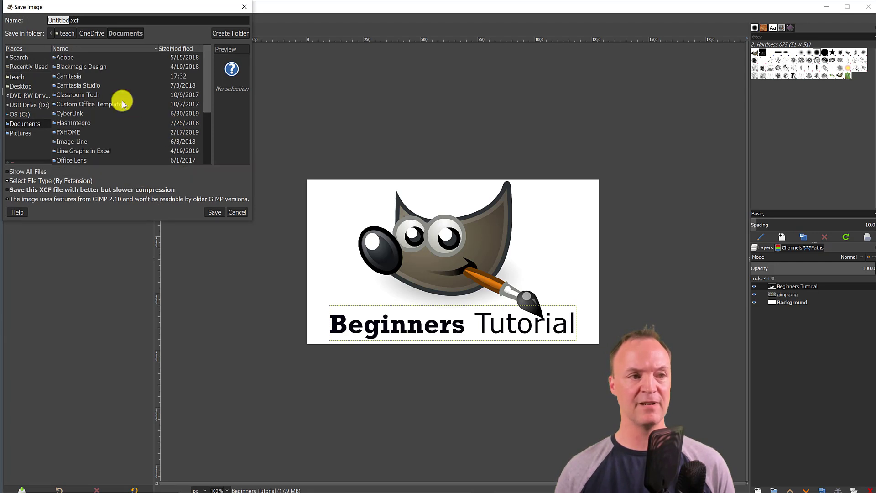
click(236, 213)
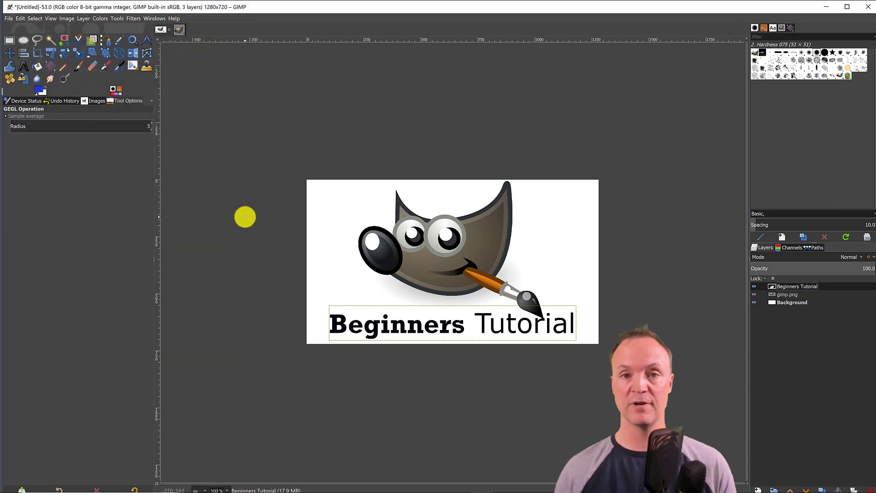
Step: Export the image to the Documents folder as thumb.png, using the default PNG export options
click(9, 20)
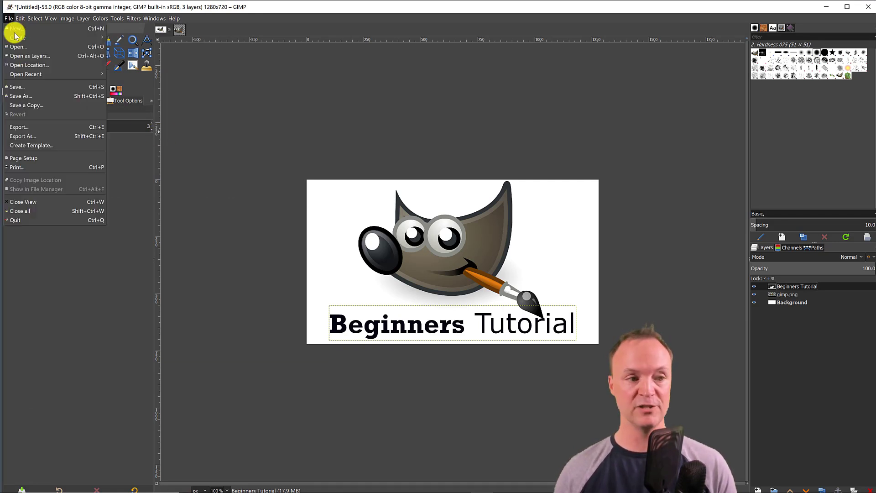
click(18, 127)
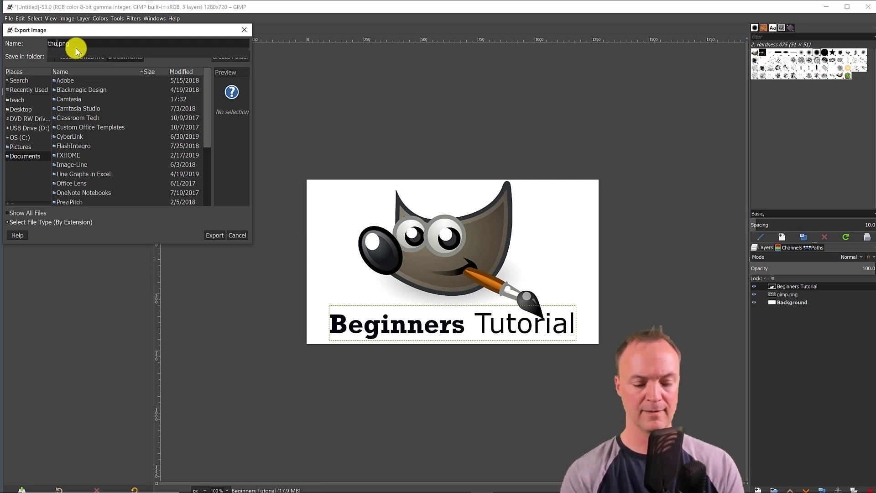
text(mb)
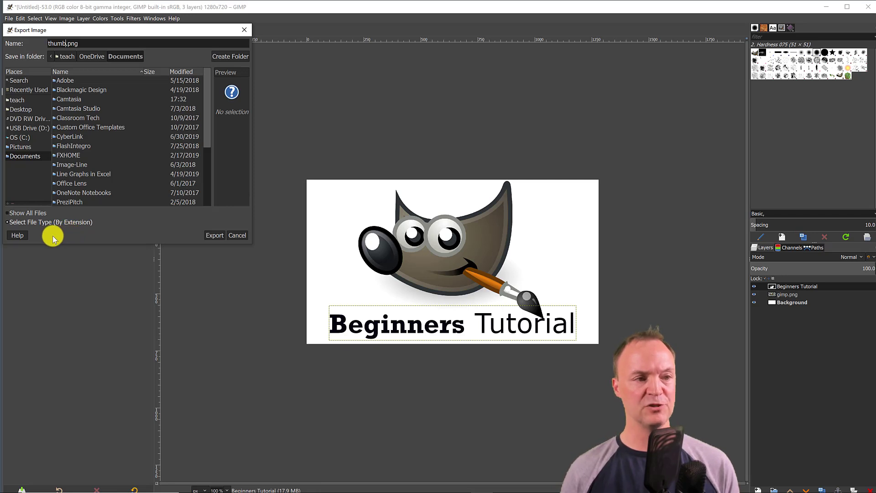
click(213, 236)
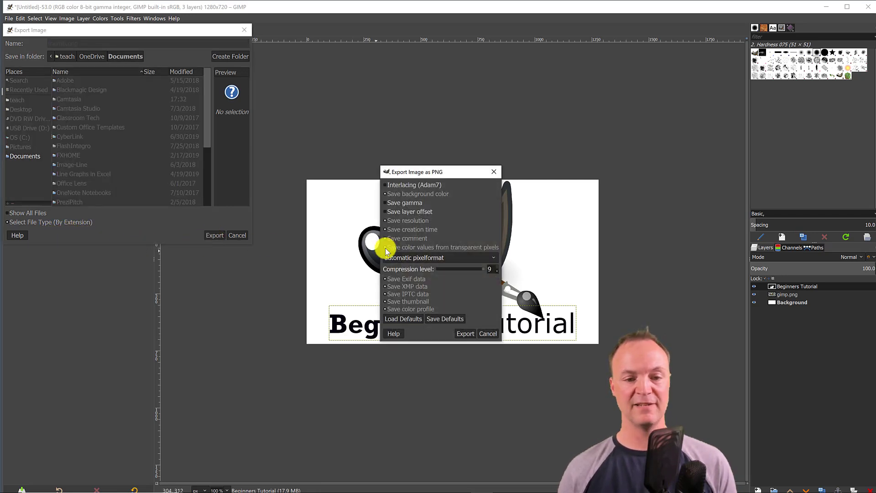
click(471, 337)
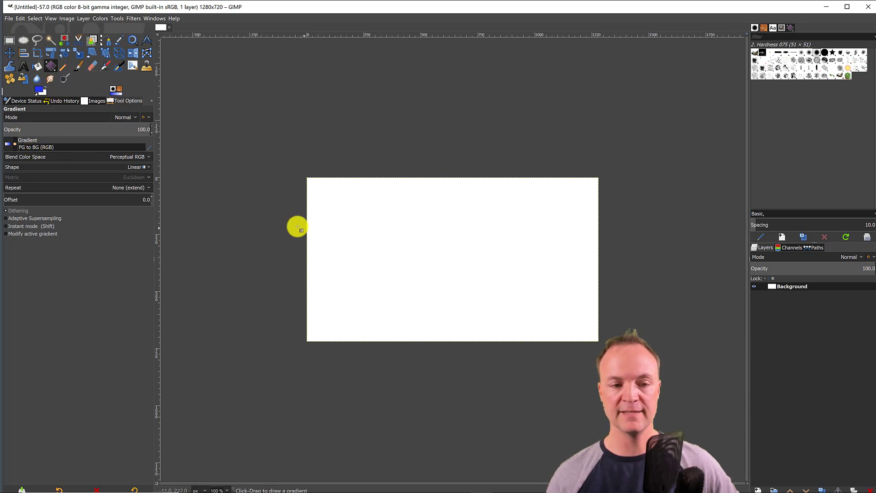
Step: Draw a linear foreground-to-background gradient about 972 px long on the canvas, and cover it with a Square-shaped one about 783 px long
drag(292, 226, 513, 249)
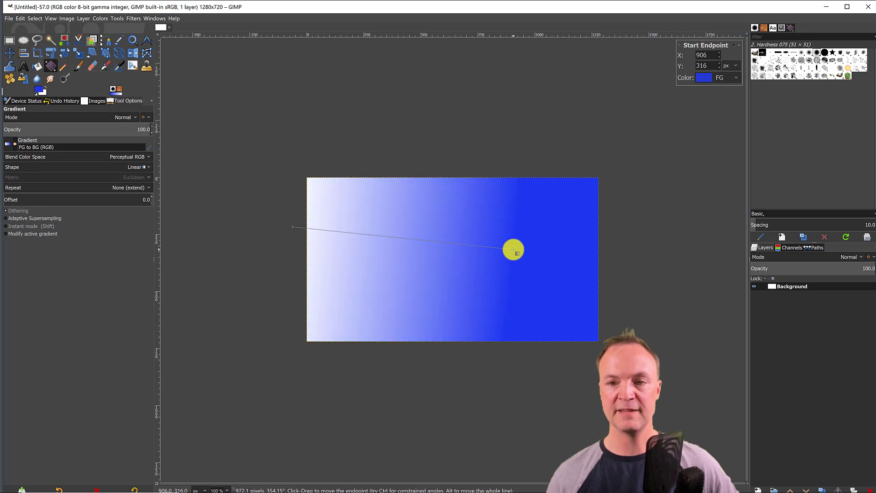
key(Return)
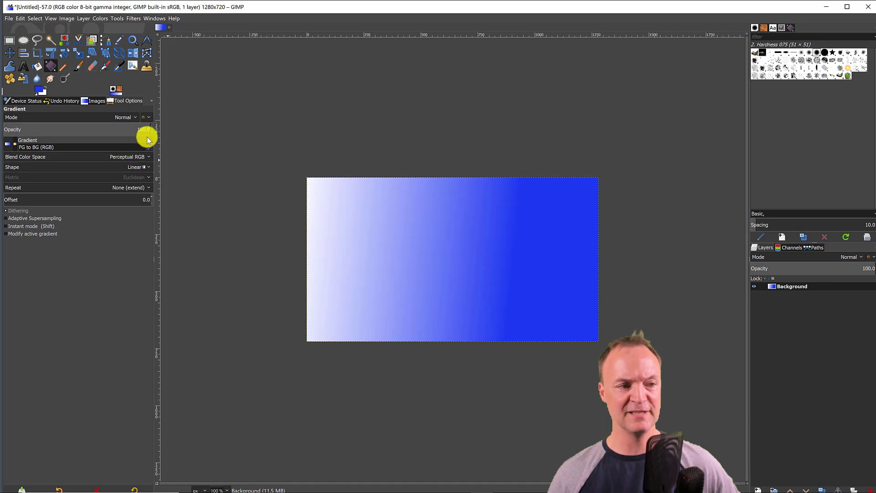
click(147, 167)
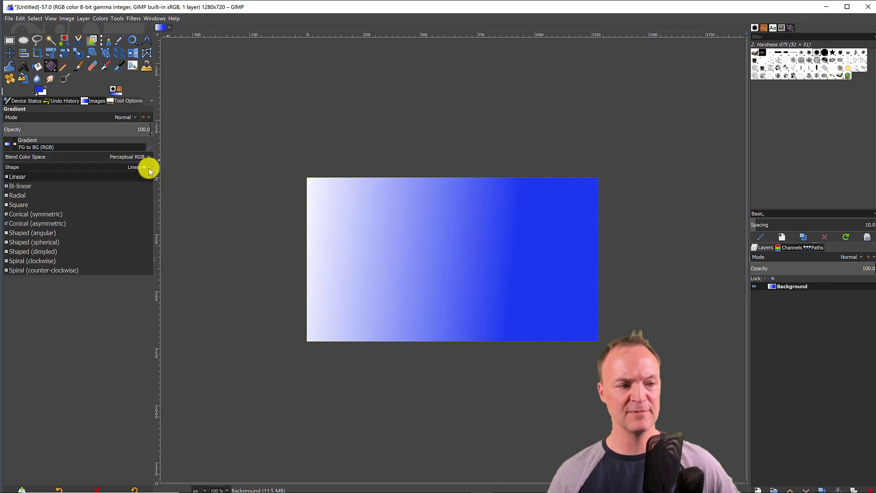
click(116, 203)
drag(285, 234, 459, 275)
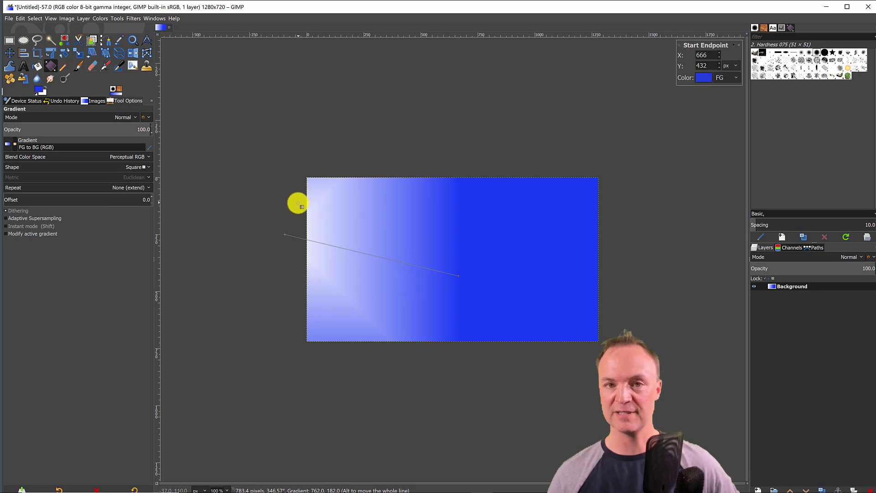
Step: Change the active gradient's shape to Radial and apply it to the canvas
click(150, 159)
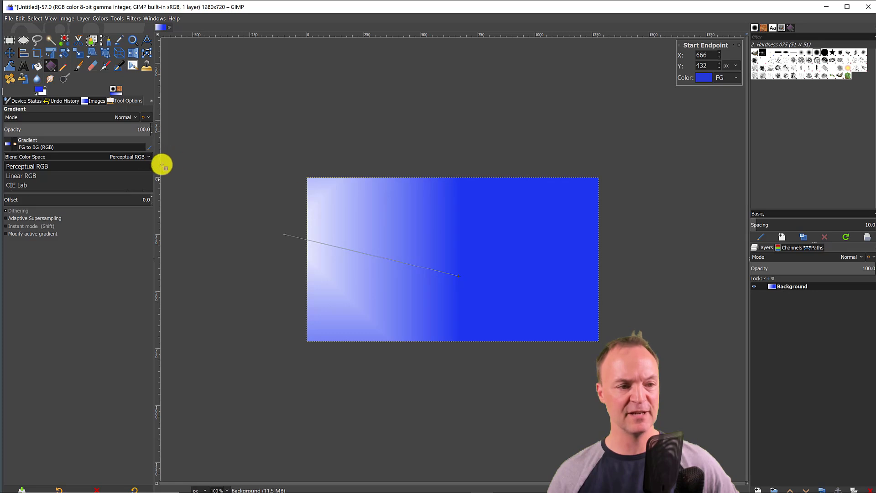
click(146, 166)
click(148, 167)
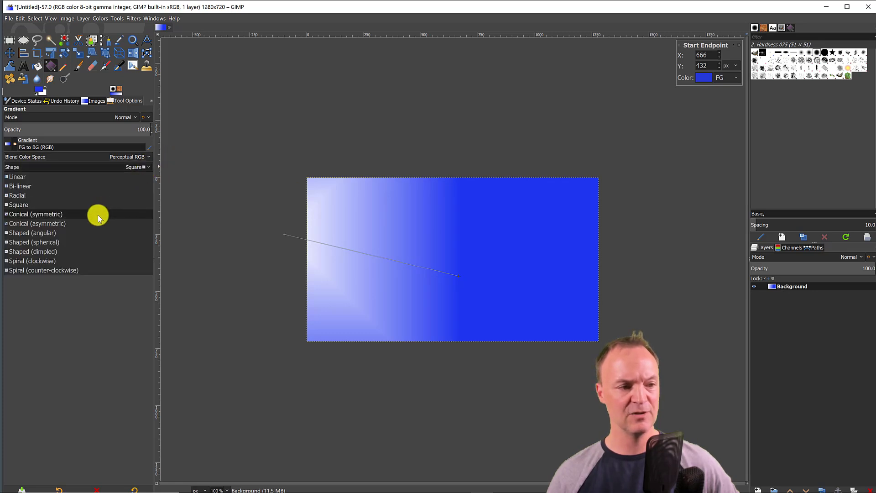
click(109, 196)
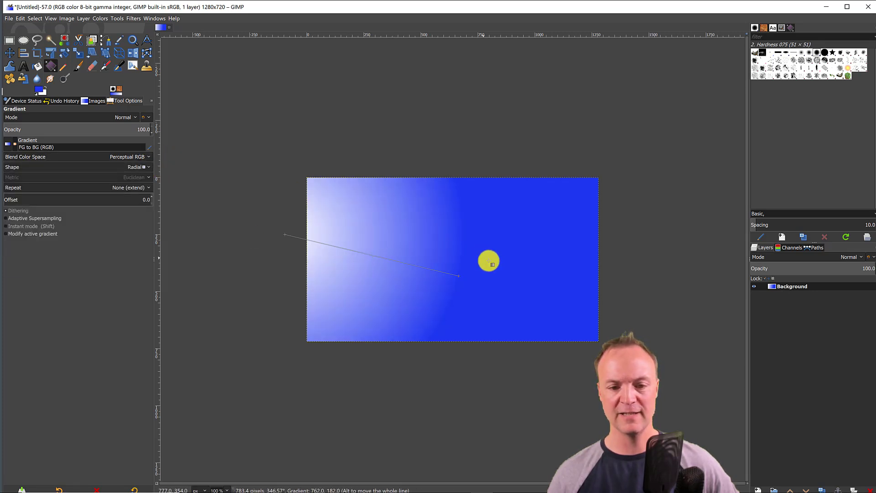
key(Return)
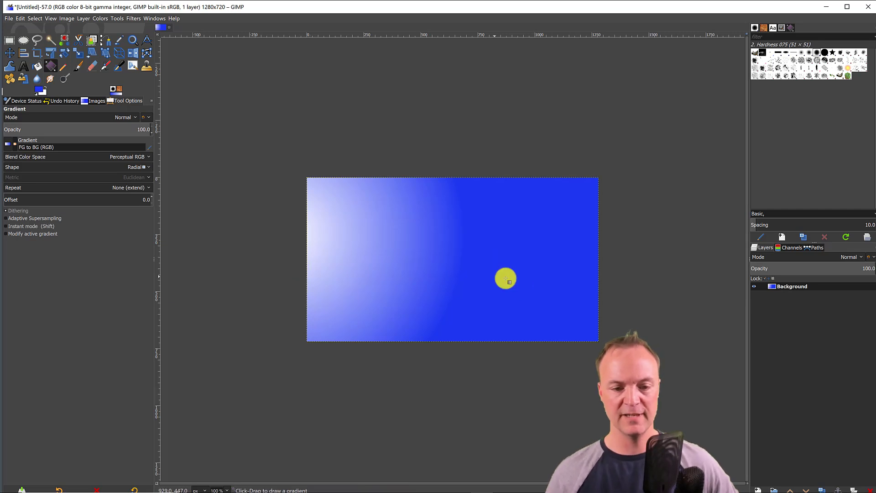
Step: Draw a radial gradient about 341 px long in the upper-left part of the canvas and apply it with the Abstract 2 gradient
drag(393, 238, 467, 263)
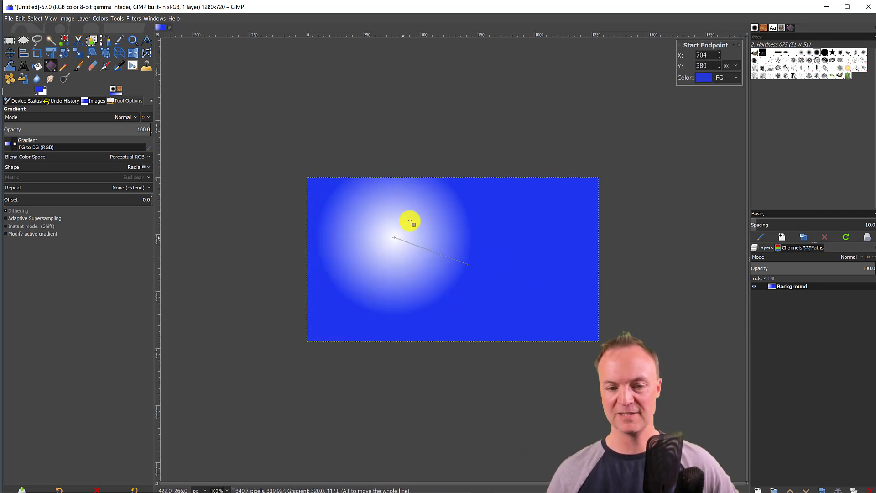
click(9, 144)
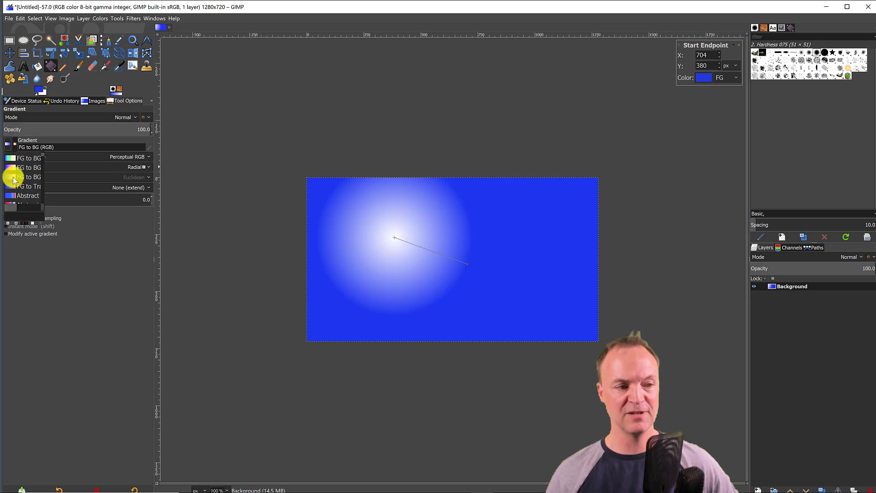
scroll(14, 180, down, 2)
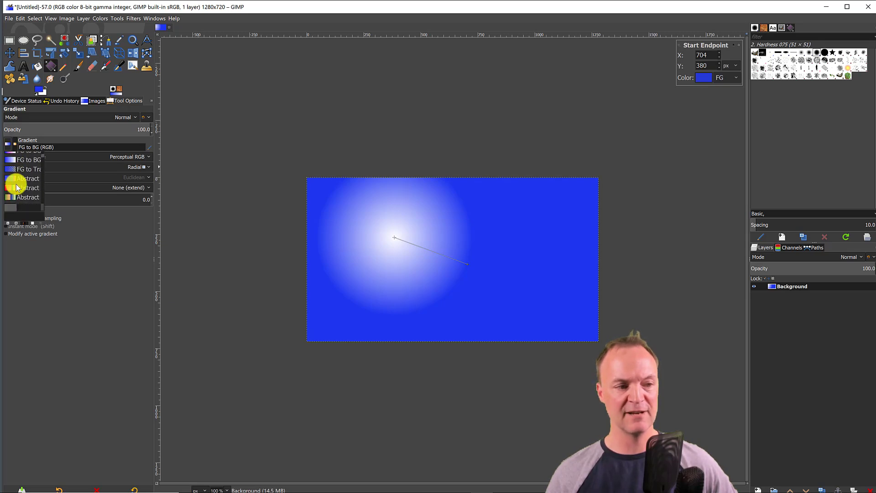
click(17, 188)
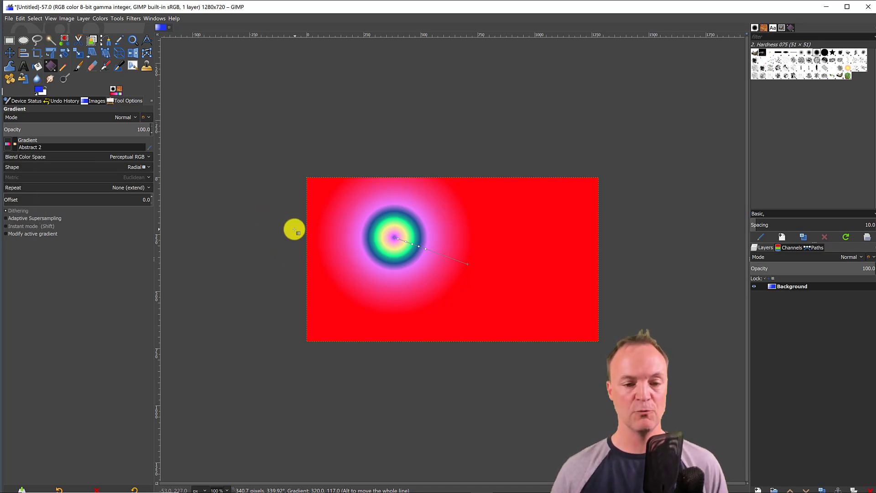
key(Return)
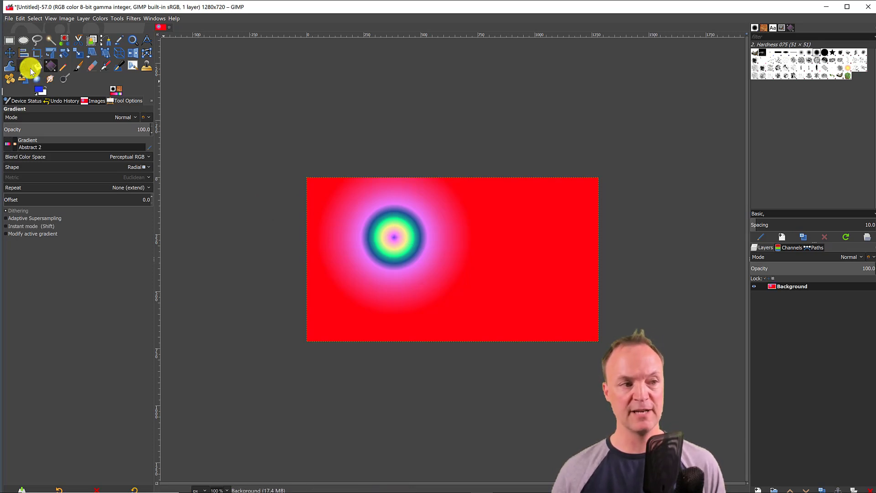
Step: Select a 460 × 324 px rectangle beside the circular gradient and draw a radial Abstract 2 gradient about 253 px long inside it
click(10, 40)
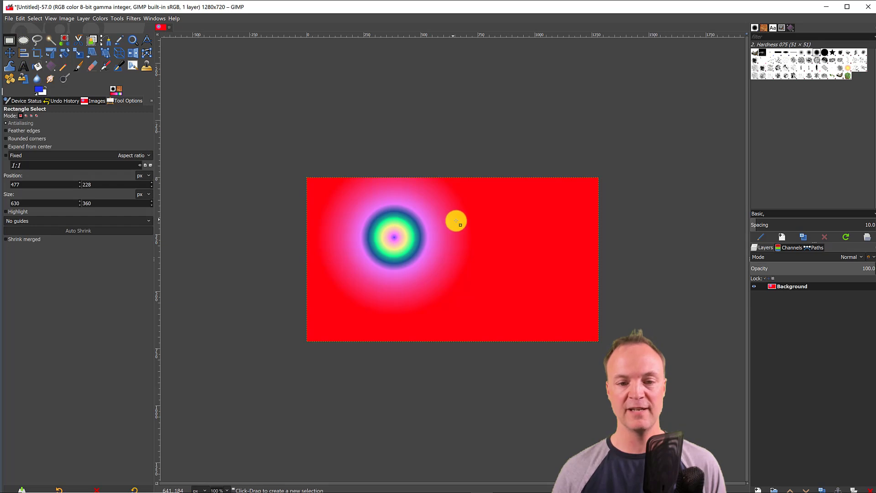
drag(456, 219, 561, 293)
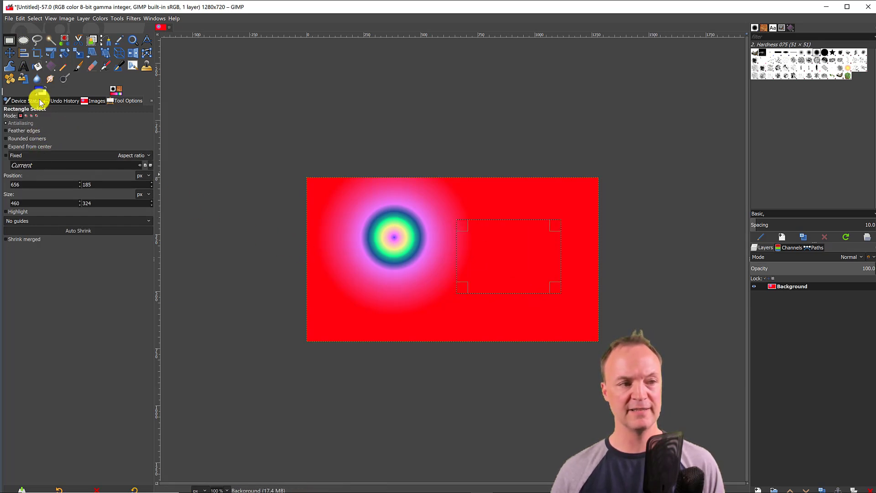
click(50, 66)
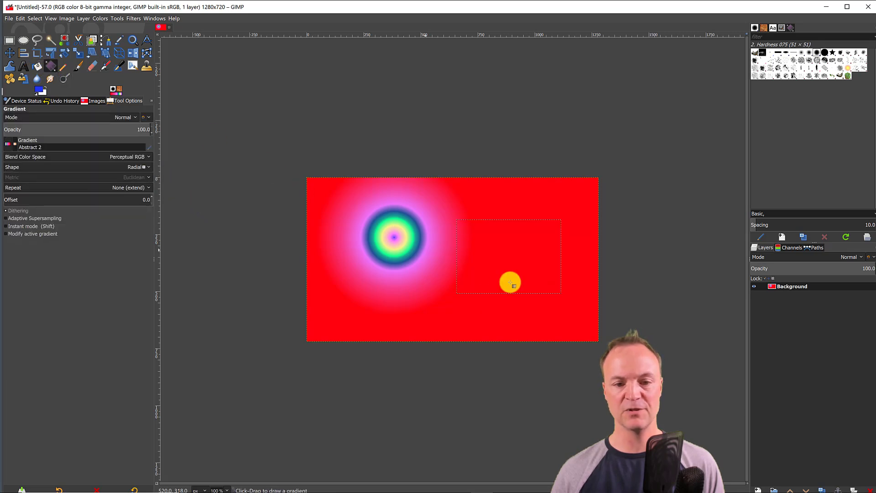
drag(478, 241, 532, 264)
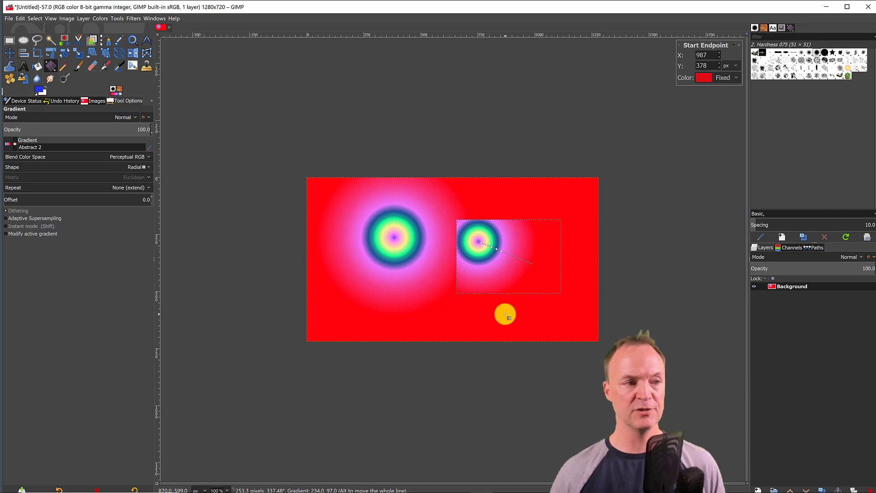
Step: Create a new blank image 1280 px wide and 720 px high
click(9, 18)
click(11, 28)
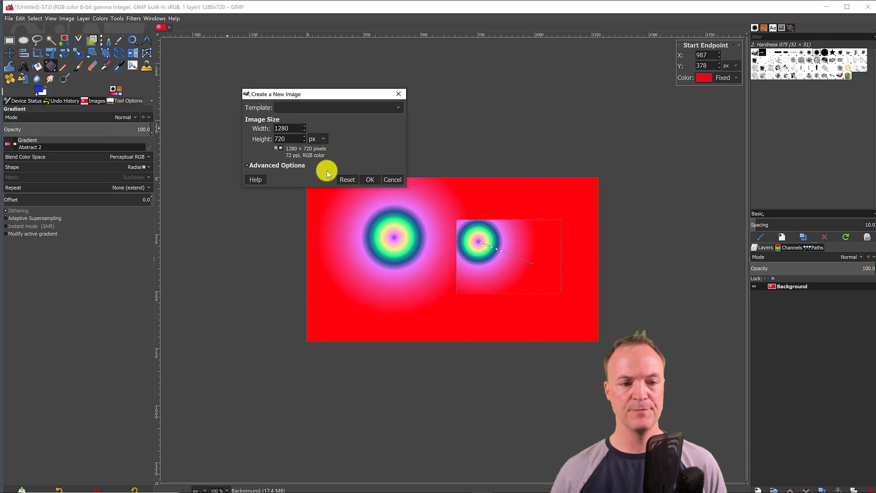
click(370, 180)
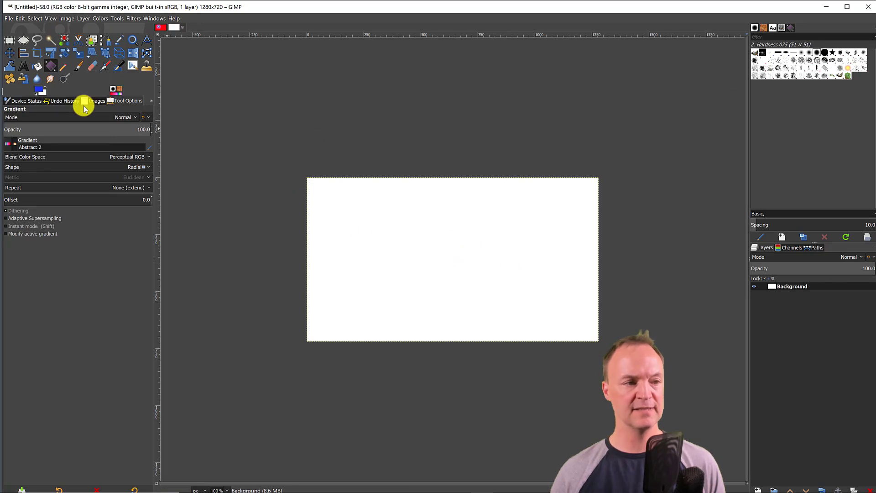
Step: Activate Rectangle Select and add a transparent 1280 × 720 px layer named 1 to the new image
click(37, 66)
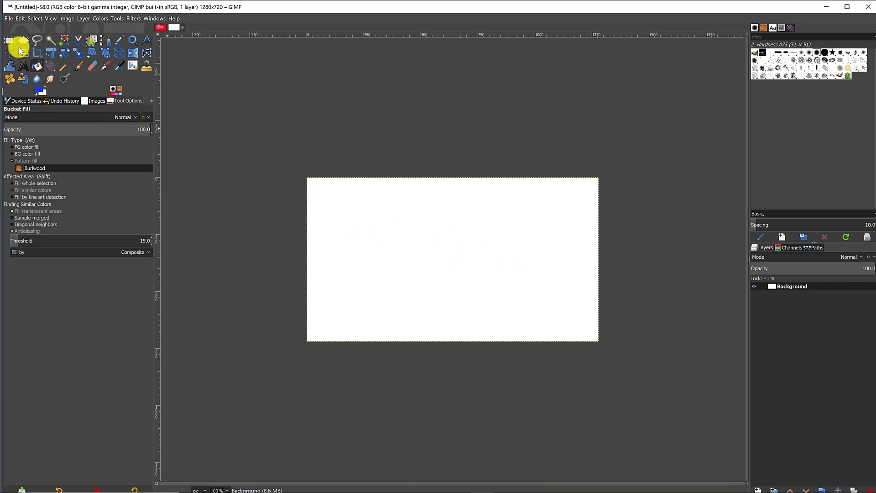
click(10, 41)
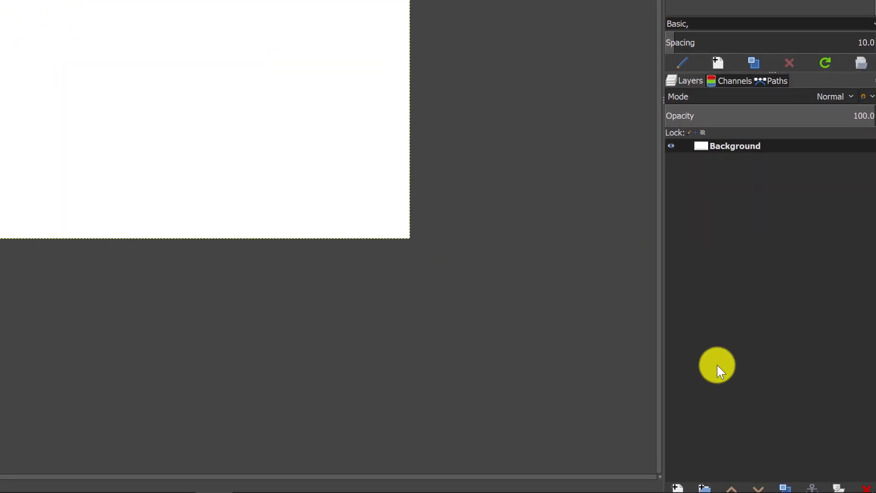
click(676, 486)
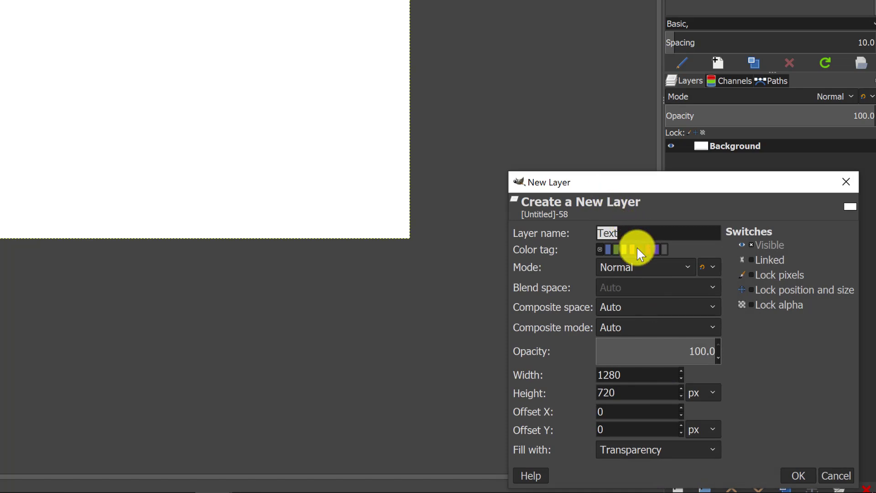
text(1)
click(798, 475)
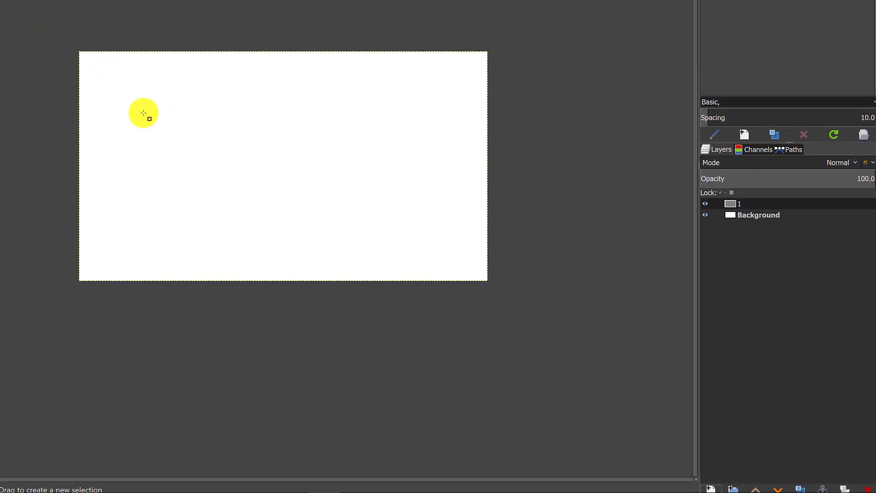
Step: Select a wide rectangle left of the canvas center on layer 1 and fill it with the Burlwood pattern
drag(142, 114, 339, 204)
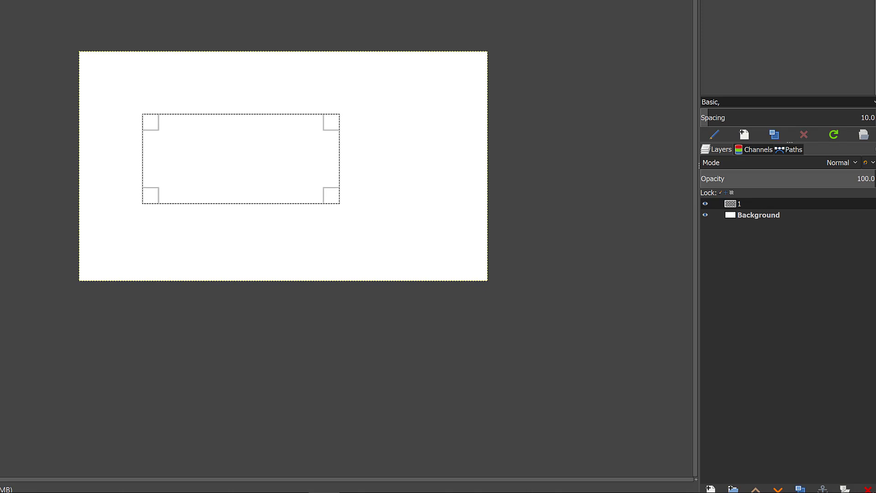
key(shift+b)
click(188, 148)
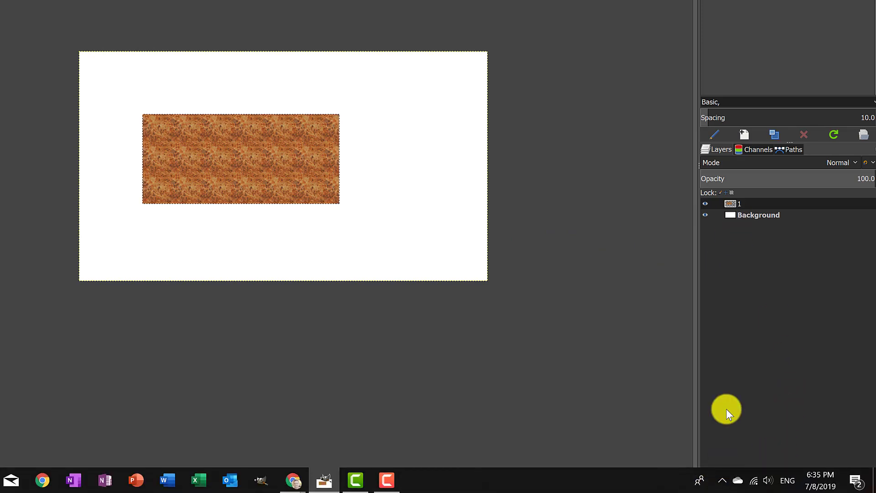
Step: Add a transparent 1280 × 720 px layer named 2 and fill a circular selection overlapping the pattern rectangle with blue
click(710, 486)
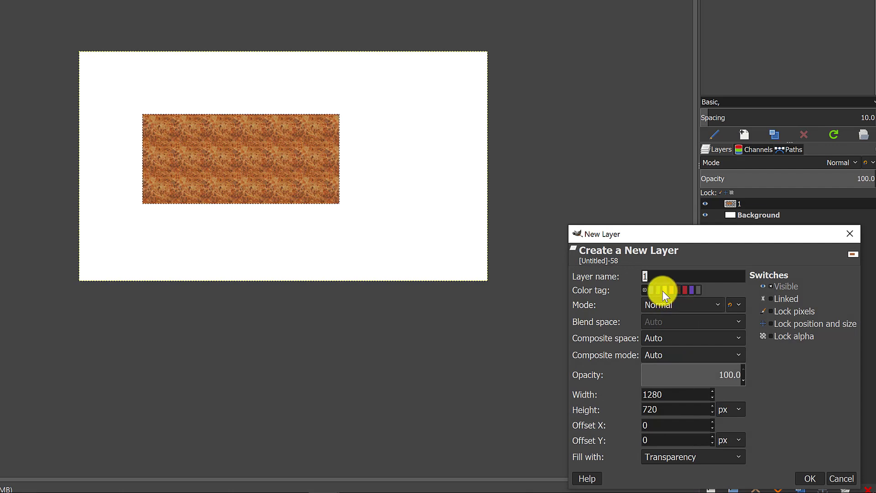
text(2)
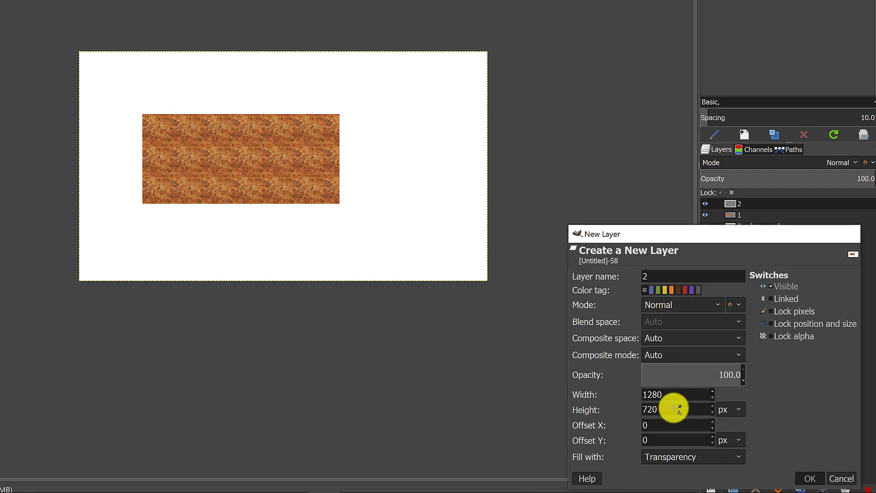
key(Return)
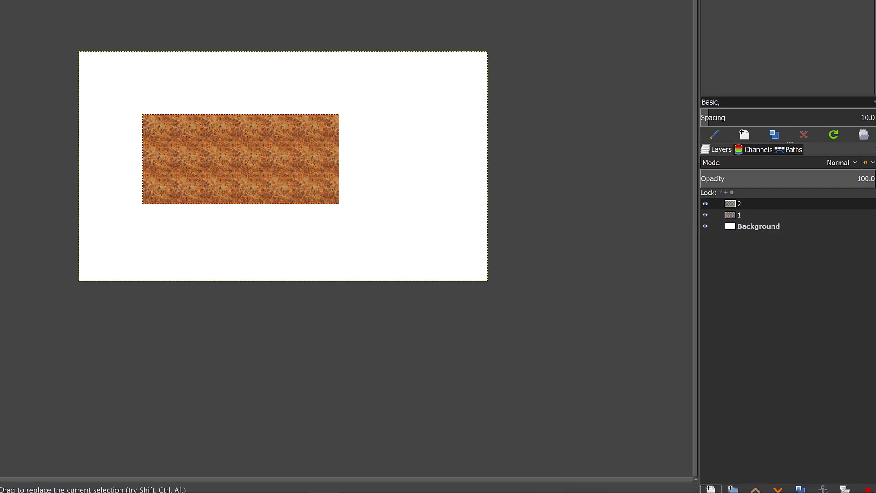
drag(302, 100, 451, 249)
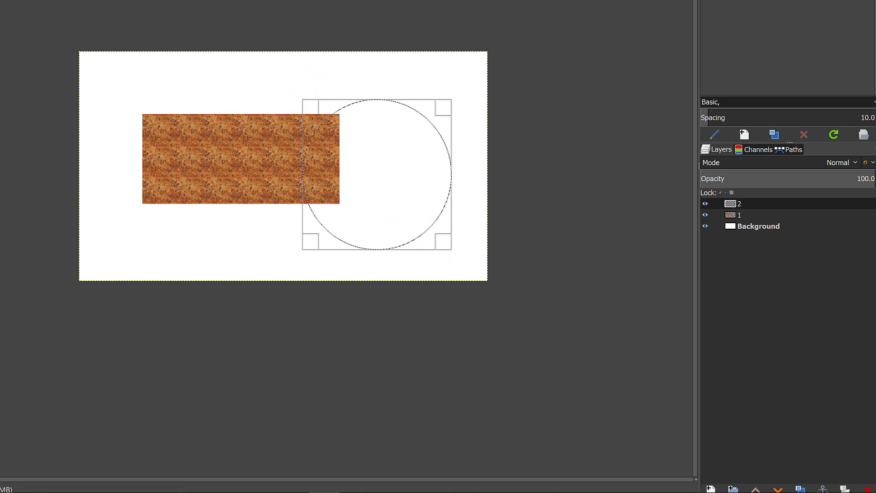
key(Return)
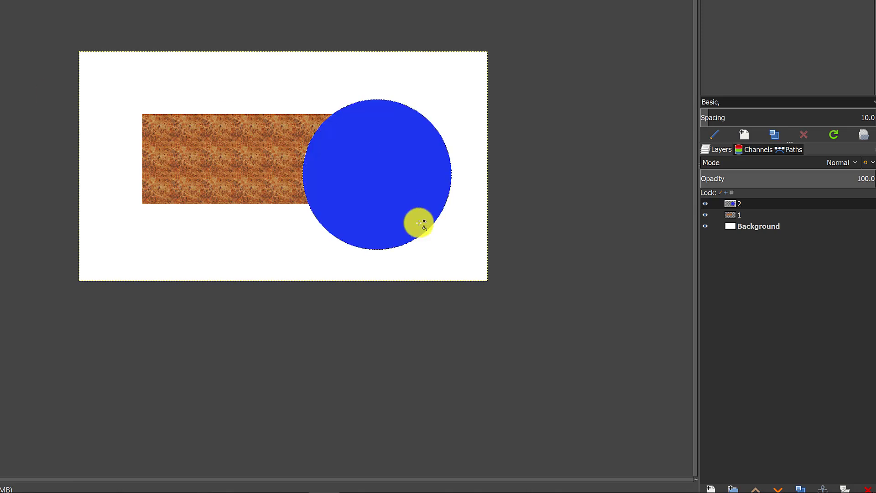
Step: Raise layer 1 above layer 2 so the Burlwood rectangle covers part of the blue circle
click(735, 217)
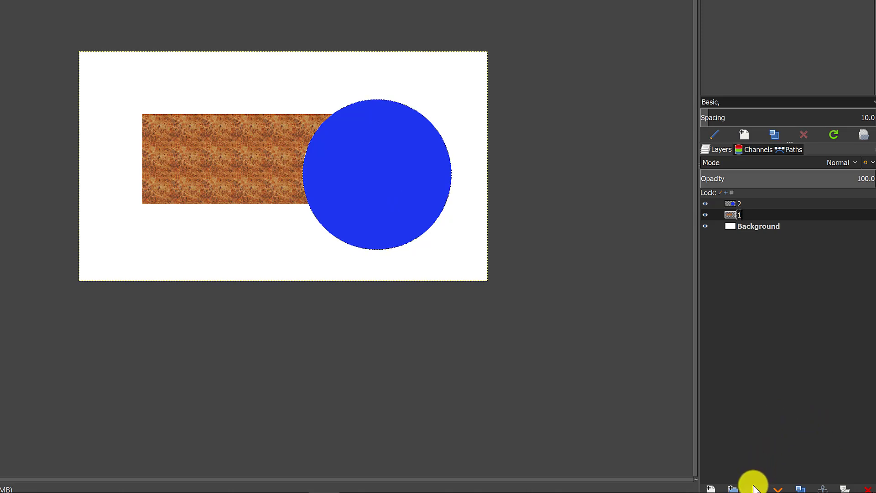
click(755, 488)
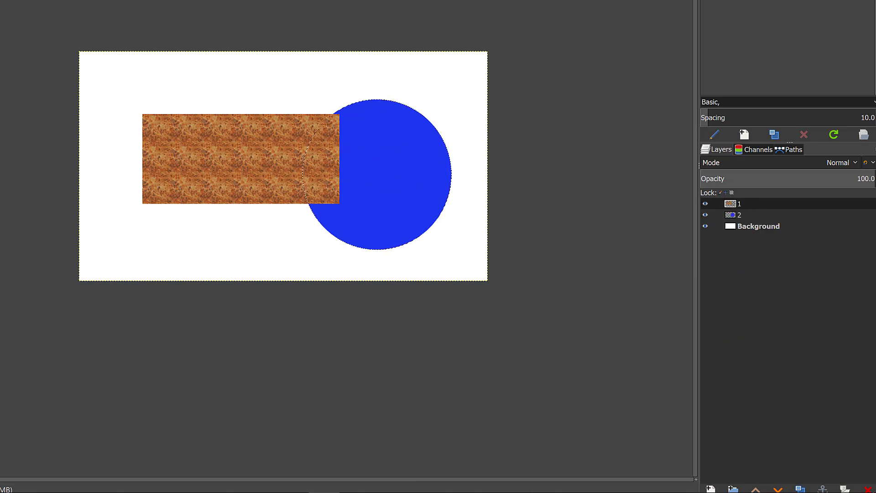
Step: Move the Burlwood rectangle about 48 px left and 86 px up, and shift the blue circle on layer 2
drag(221, 140, 234, 114)
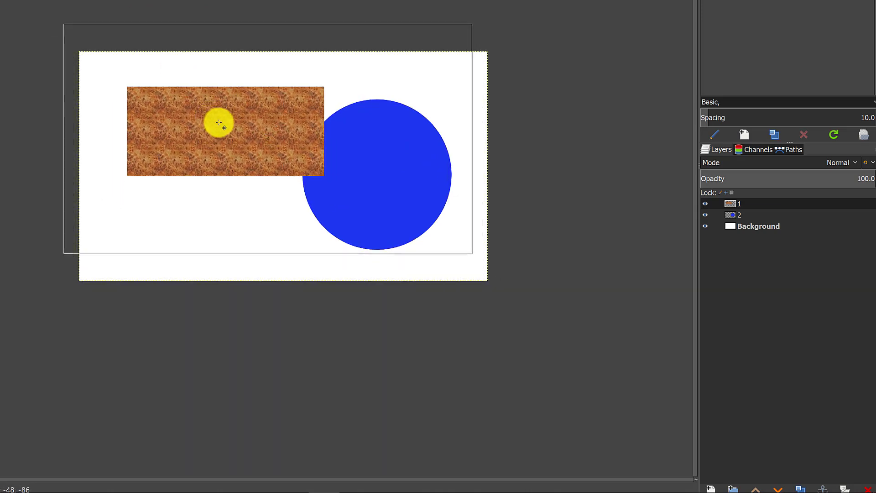
click(739, 215)
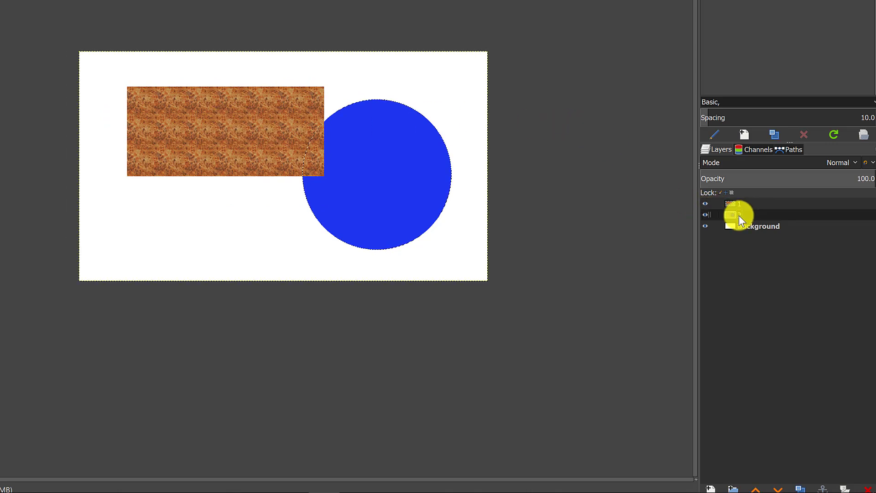
drag(371, 197, 386, 207)
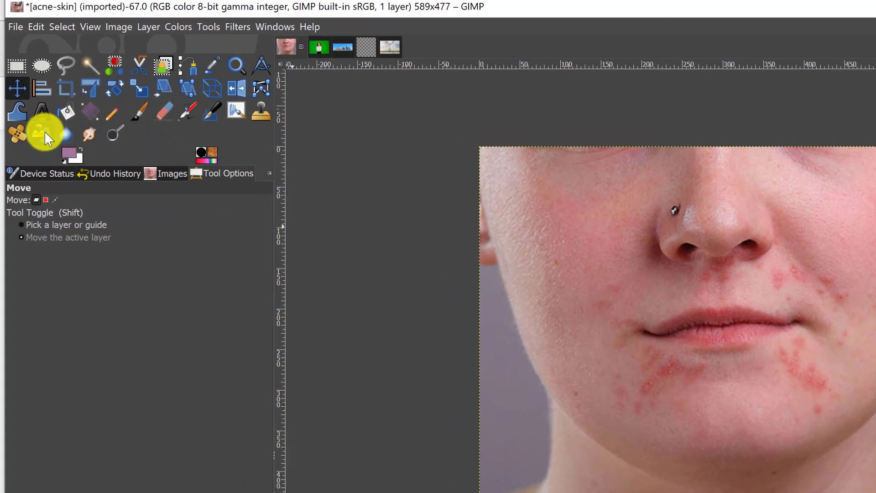
Step: Heal the blemishes on the cheek and jaw beside the mouth in the acne-skin photo, sampling nearby clear skin
click(17, 135)
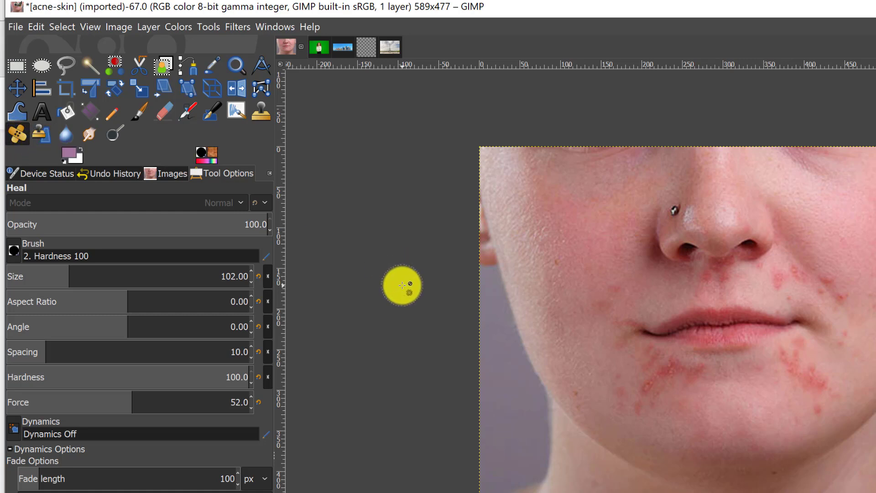
ctrl+click(663, 429)
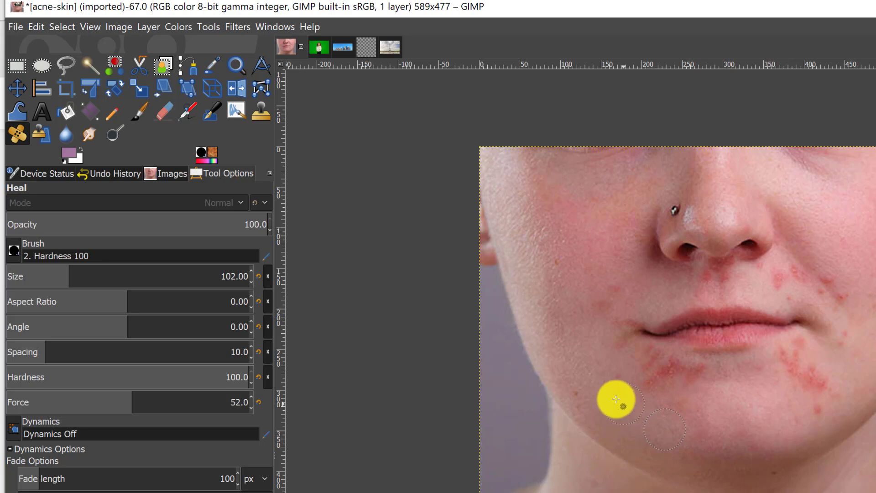
ctrl+click(595, 354)
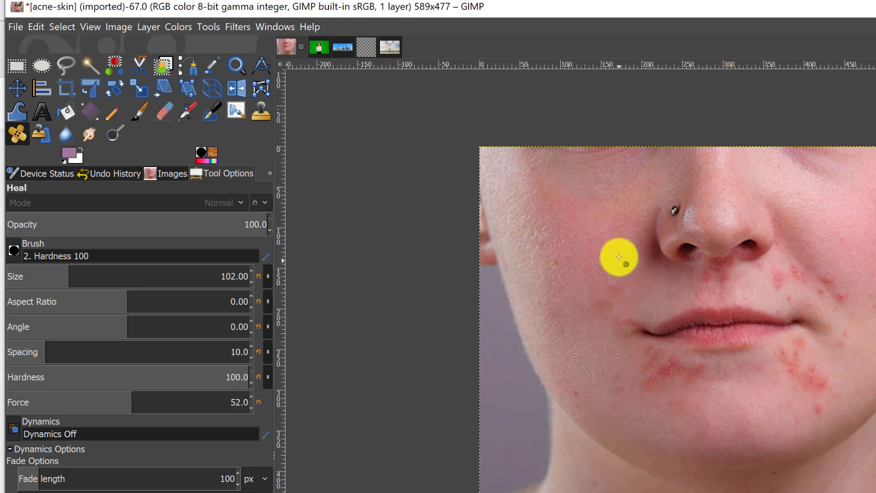
ctrl+click(588, 274)
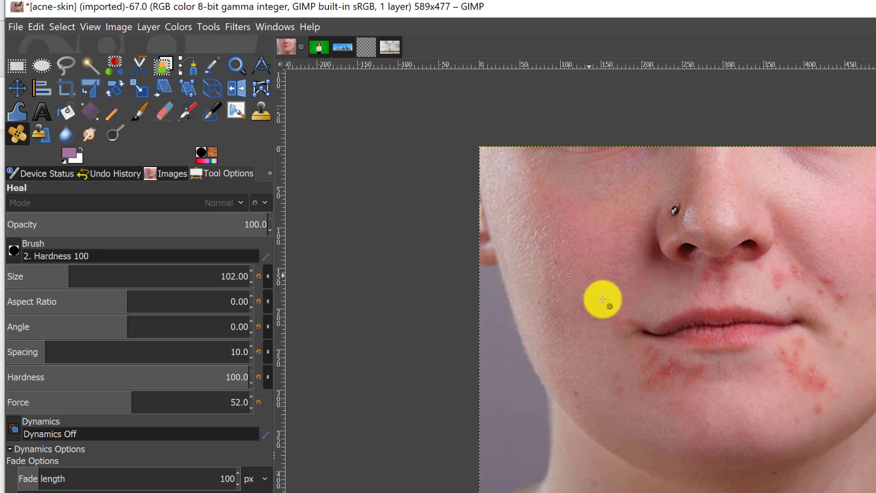
Step: Heal the red patches on both sides of the chin below the mouth, sampling clear chin skin
ctrl+click(778, 412)
click(811, 411)
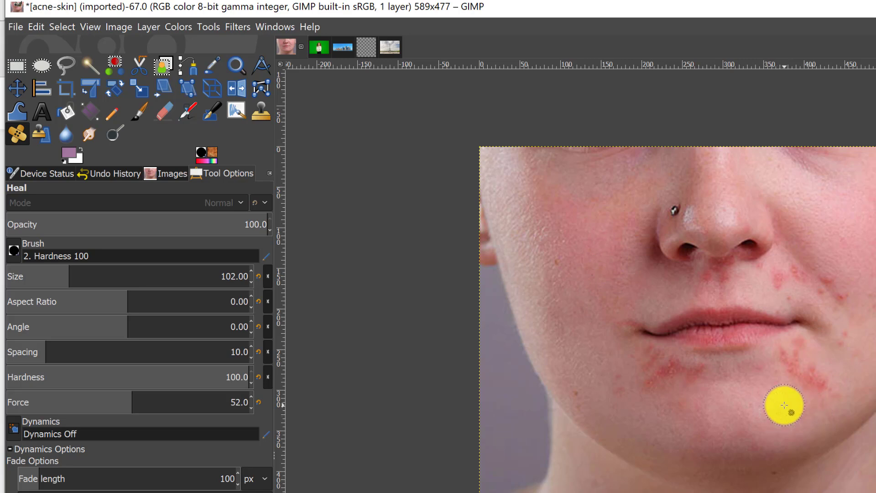
ctrl+click(785, 404)
click(812, 391)
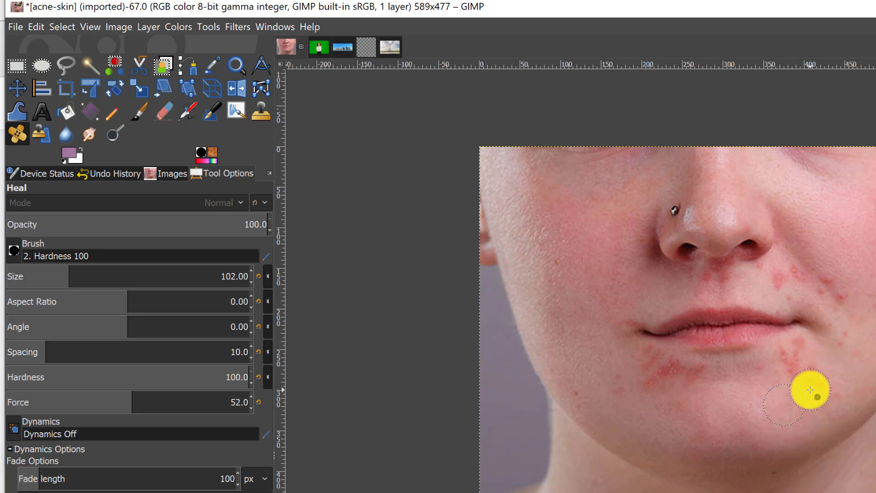
ctrl+click(778, 387)
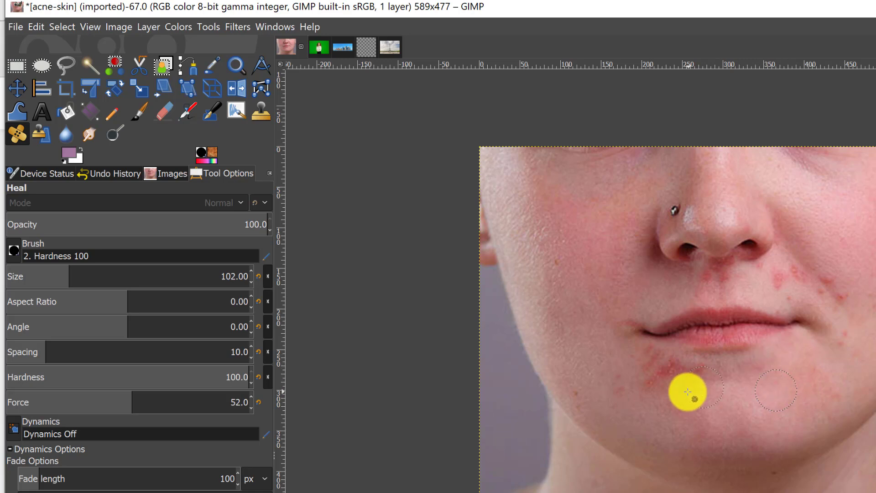
ctrl+click(720, 393)
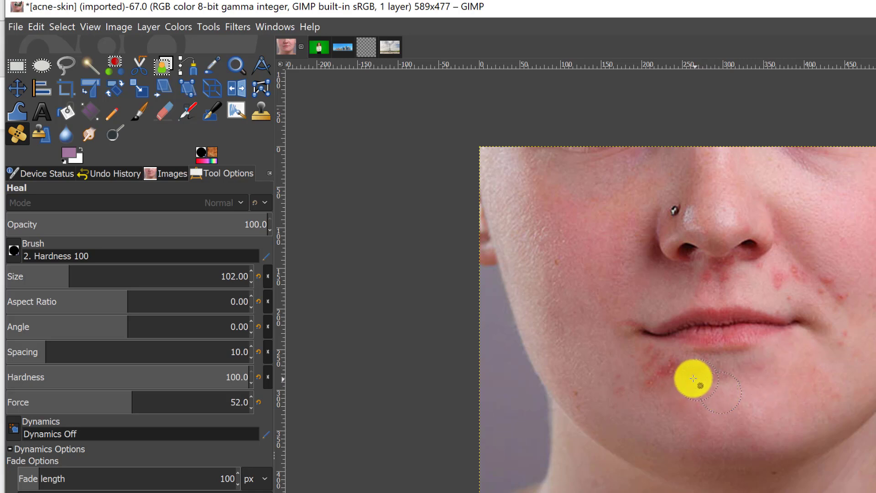
mouse_move(683, 402)
mouse_down()
mouse_move(668, 376)
mouse_move(653, 415)
mouse_move(652, 394)
mouse_move(636, 421)
mouse_up()
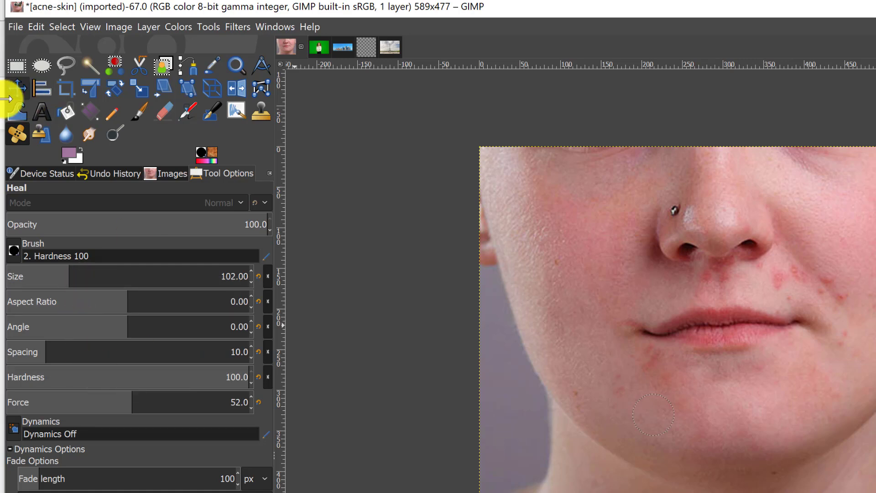
Step: Clone the nose stud onto the other side of the nose and the mouth onto the chin
click(258, 113)
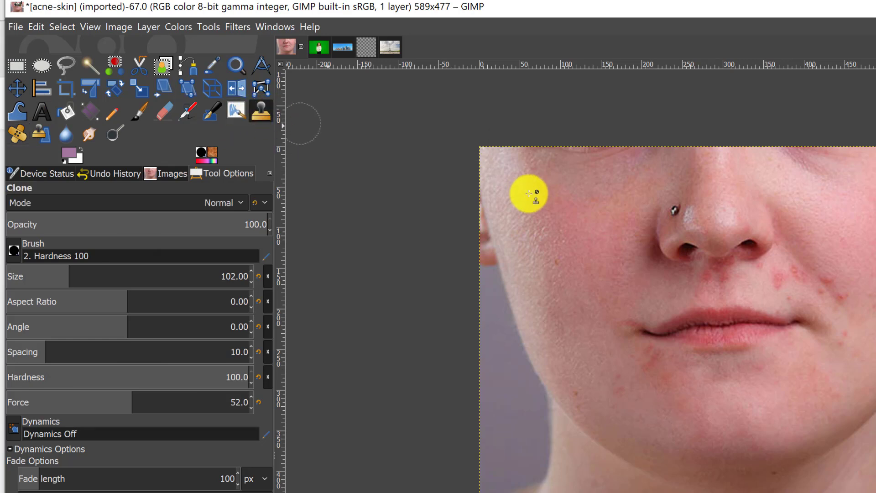
ctrl+click(674, 210)
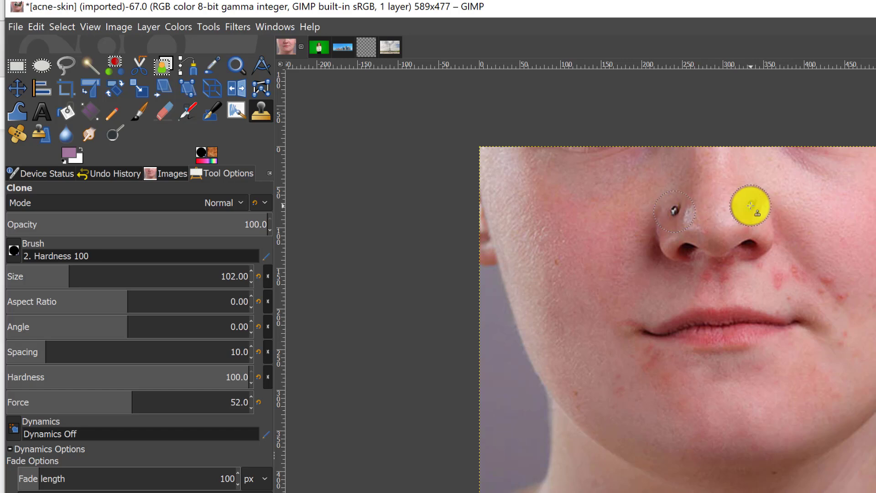
click(751, 205)
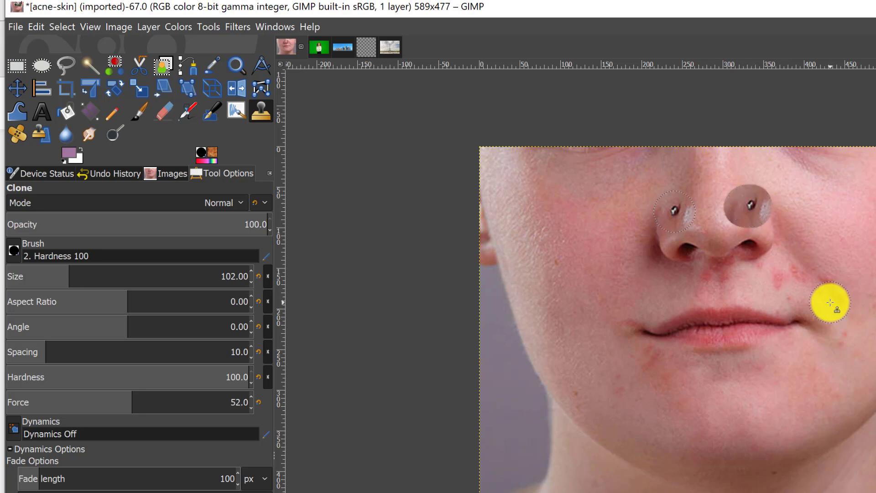
ctrl+click(664, 333)
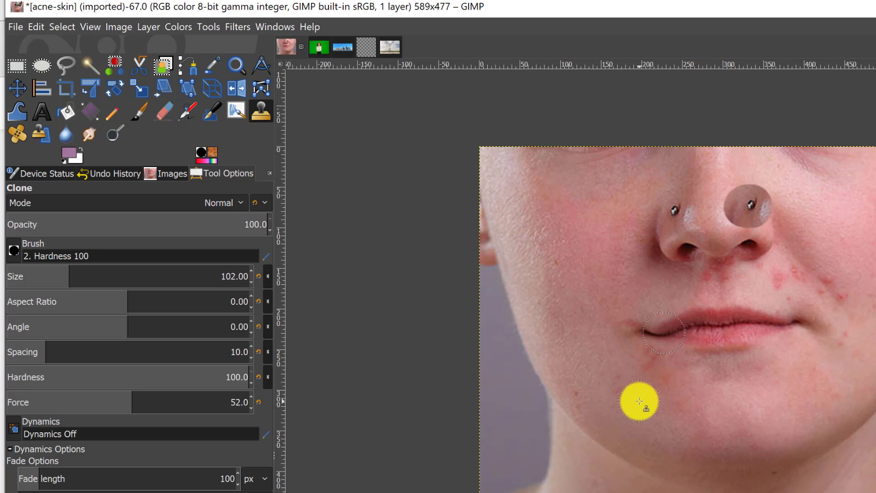
mouse_move(639, 402)
mouse_down()
mouse_move(658, 408)
mouse_move(710, 397)
mouse_move(796, 397)
mouse_move(681, 385)
mouse_move(610, 407)
mouse_move(727, 423)
mouse_move(792, 409)
mouse_move(768, 421)
mouse_up()
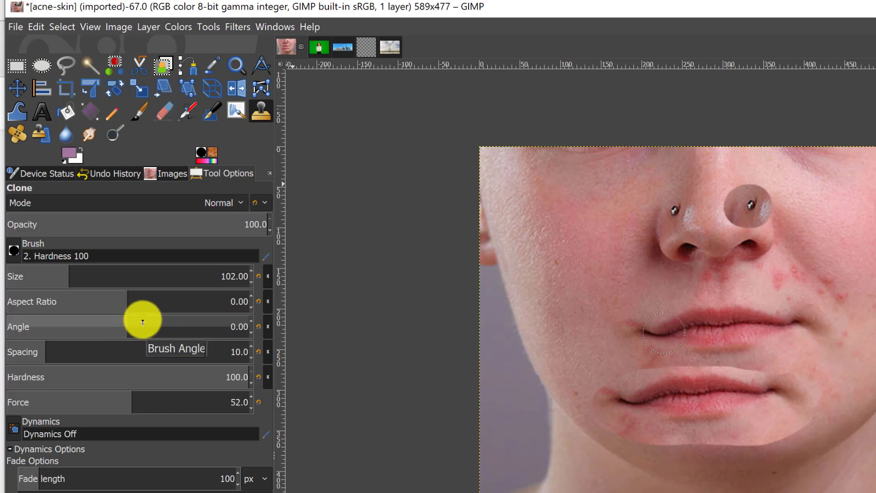
Step: Crop the Eiffel Tower photo to a 423 × 1063 px area around the tower and undo the crop
click(390, 46)
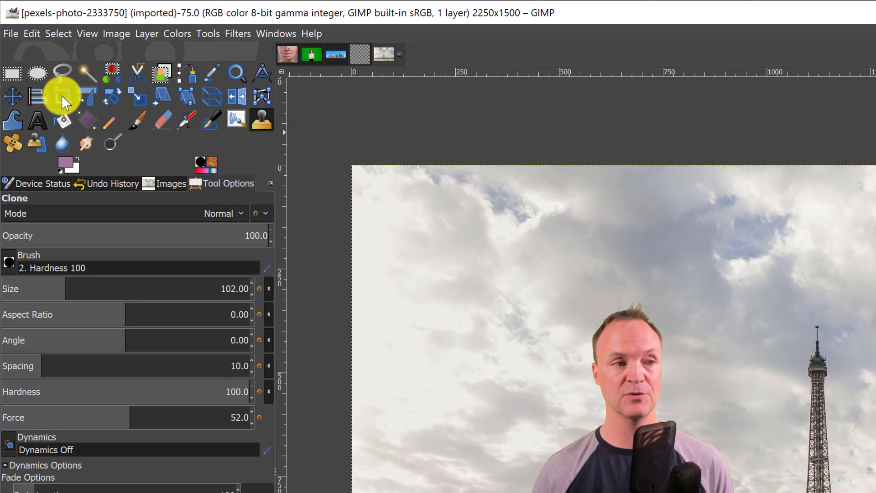
click(62, 97)
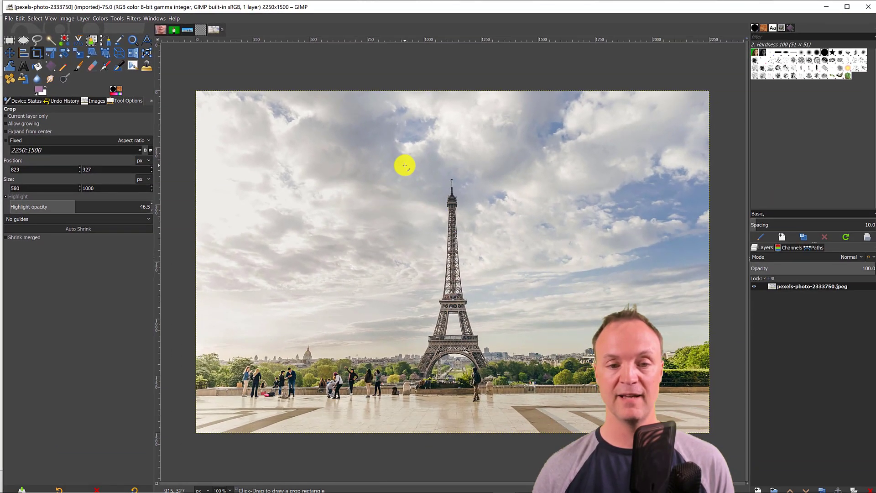
drag(402, 165, 497, 408)
key(Return)
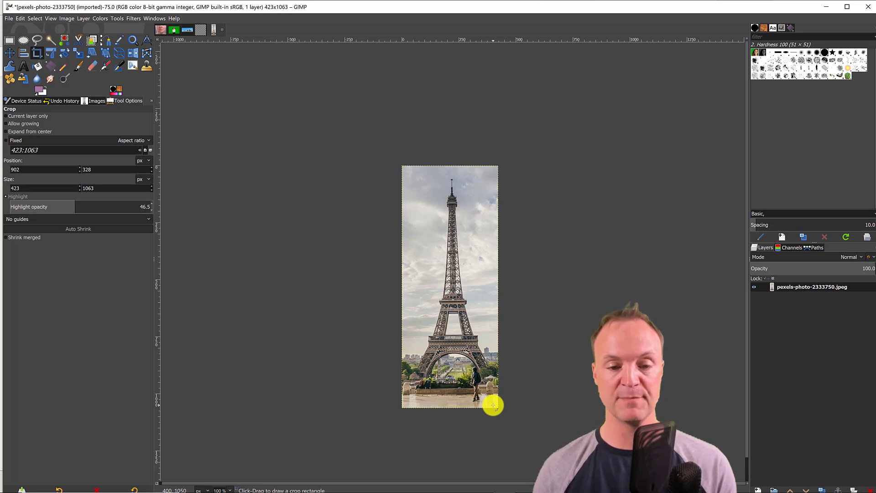
key(ctrl+z)
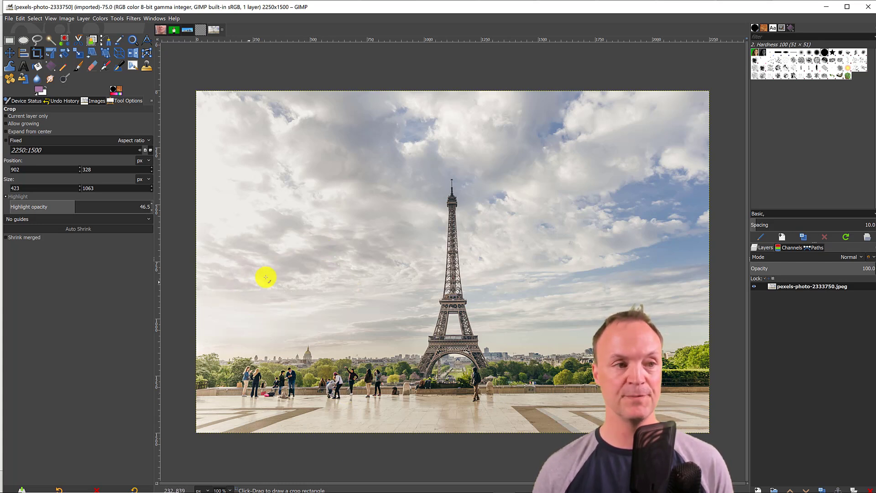
Step: Switch to the green-screen portrait and select its green background with Fuzzy Select
click(173, 31)
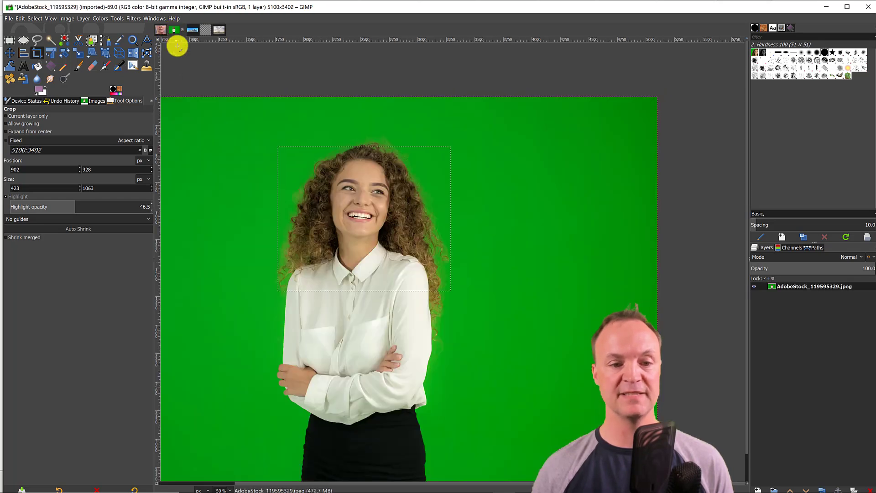
scroll(199, 254, down, 2)
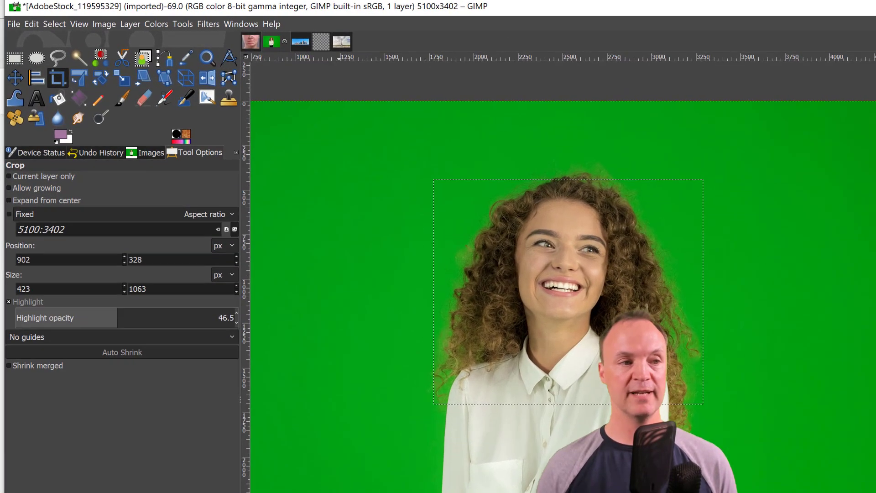
click(80, 59)
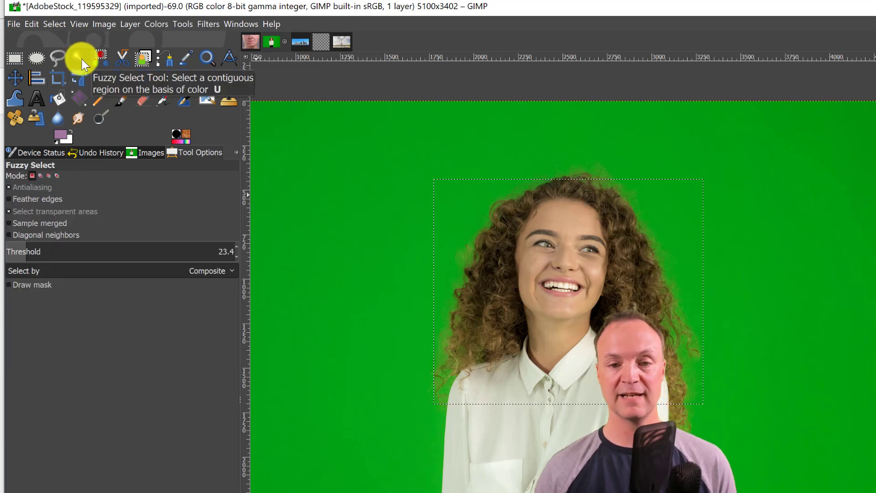
click(810, 136)
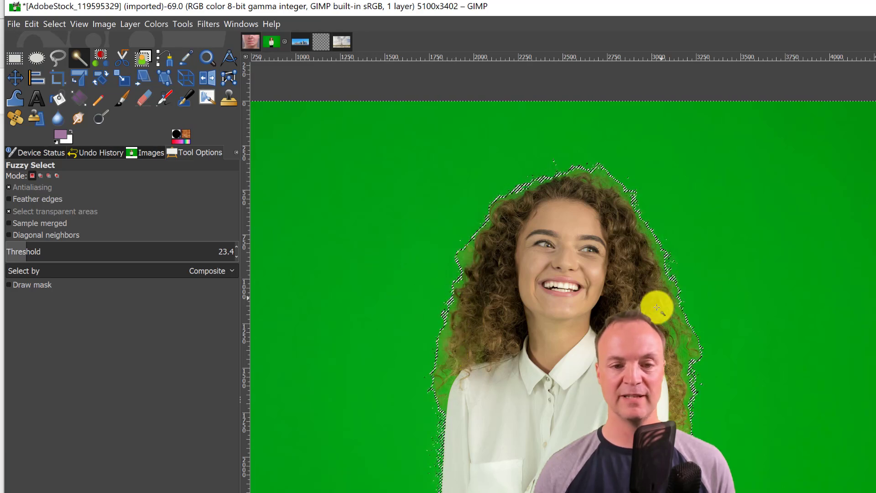
Step: Raise the Fuzzy Select threshold to 37.2 and reselect the green background around the woman
click(31, 248)
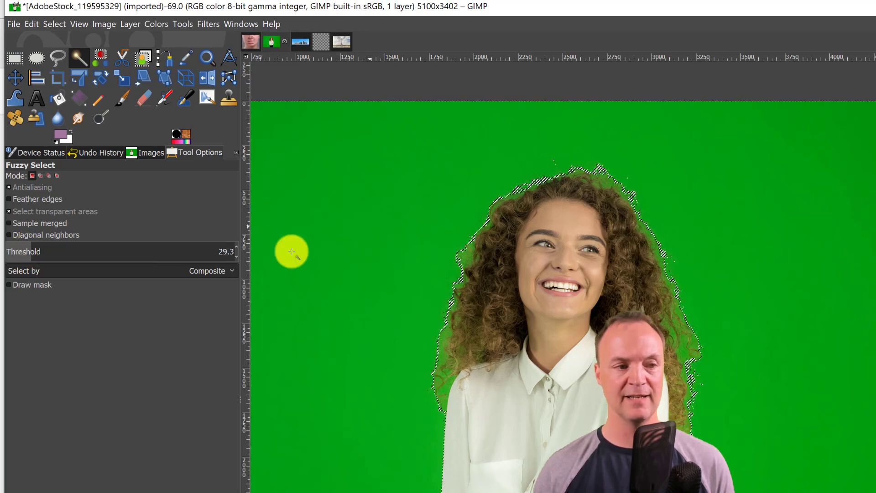
click(36, 256)
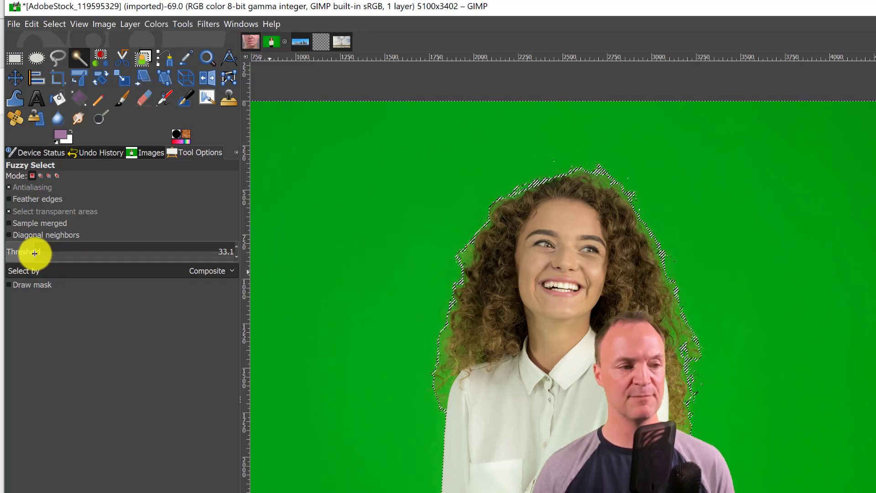
drag(35, 251, 71, 253)
click(349, 254)
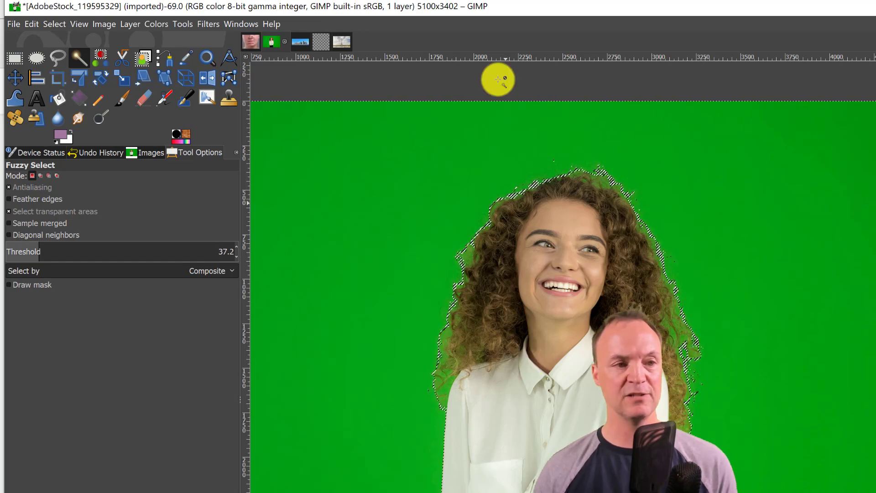
Step: Add the green area showing through the curls beside the woman's shoulder to the selection with Fuzzy Select
click(205, 60)
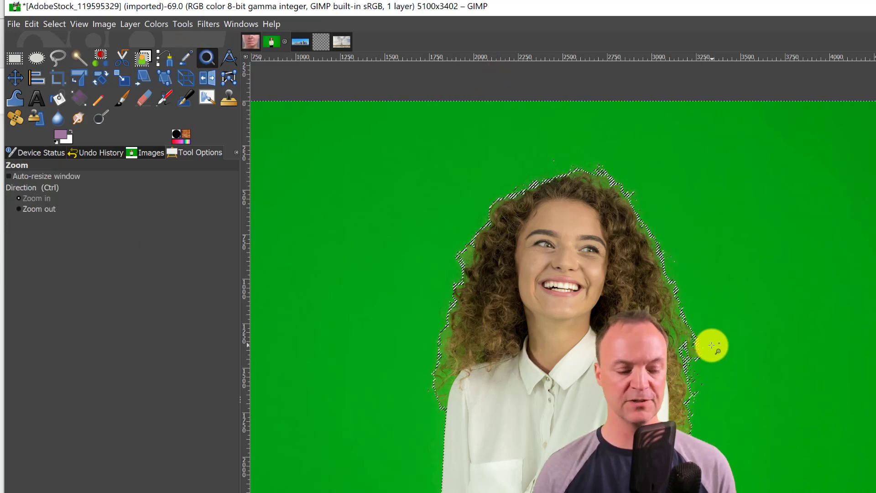
key(ctrl)
click(682, 328)
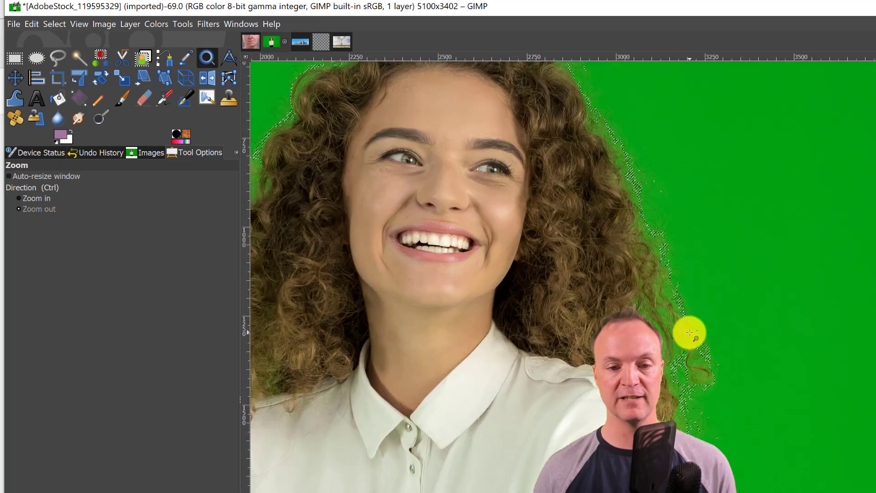
click(685, 327)
click(670, 351)
click(668, 361)
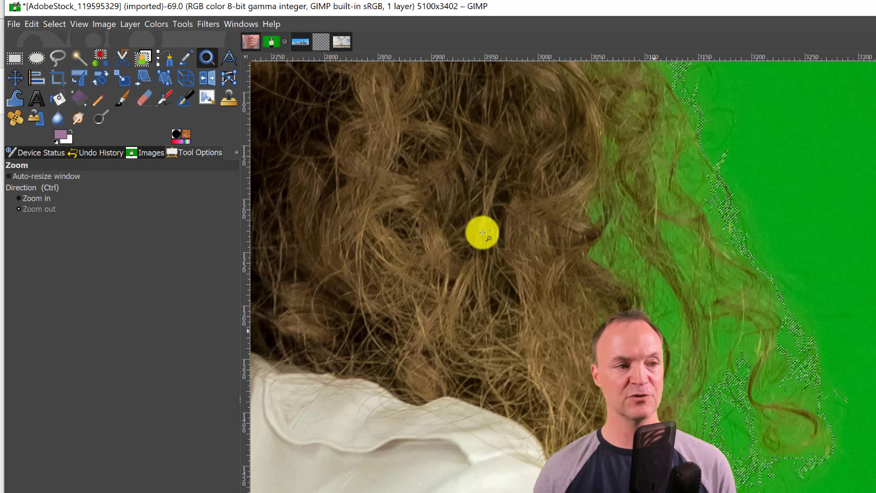
key(ctrl)
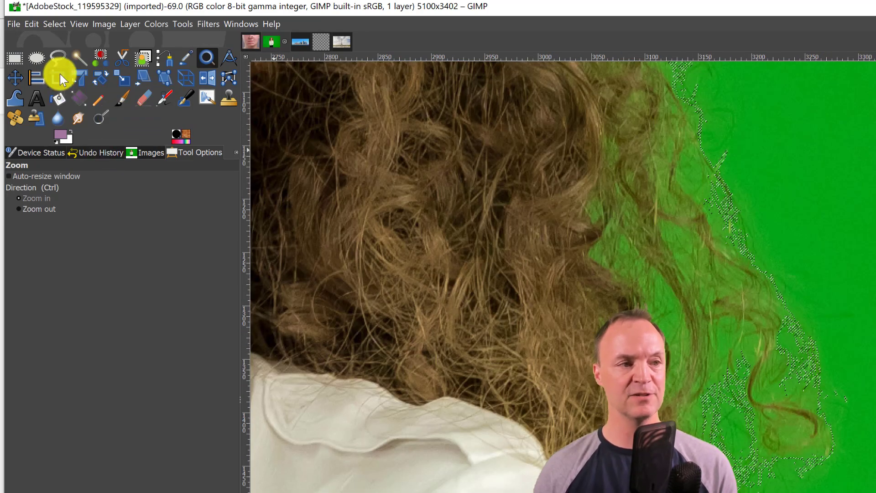
click(83, 58)
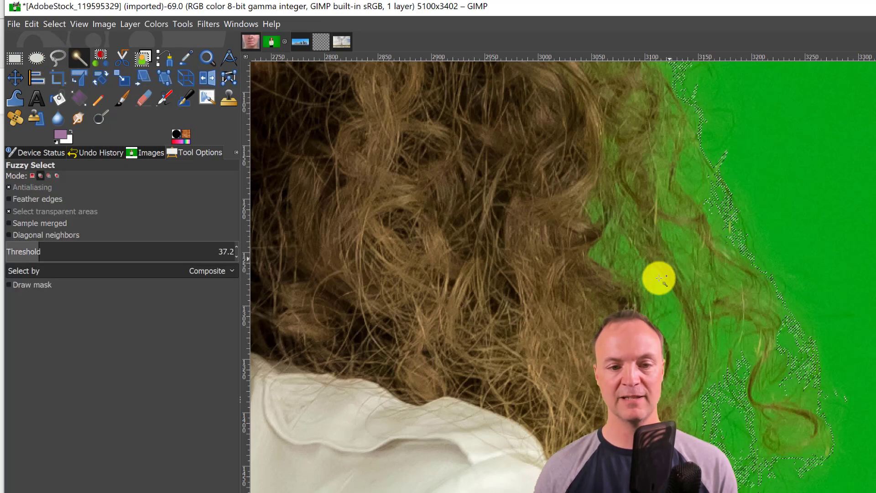
click(663, 294)
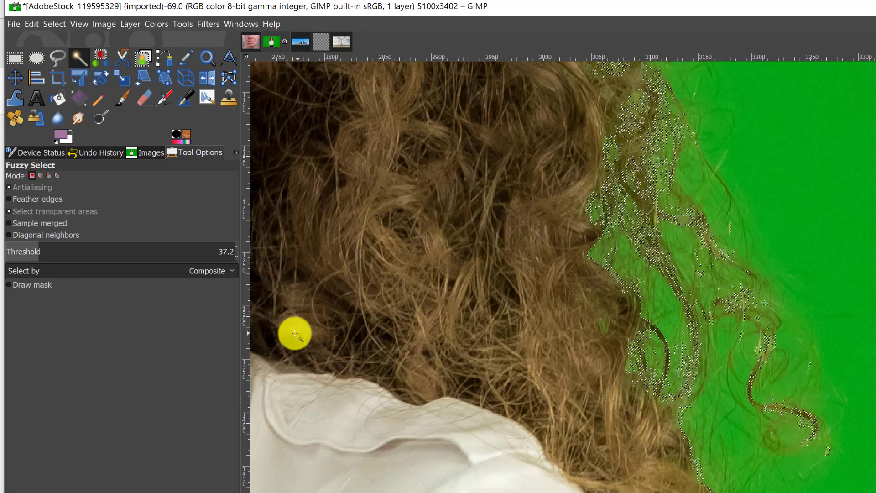
Step: Delete the selected green background around the woman and undo the deletion
click(207, 59)
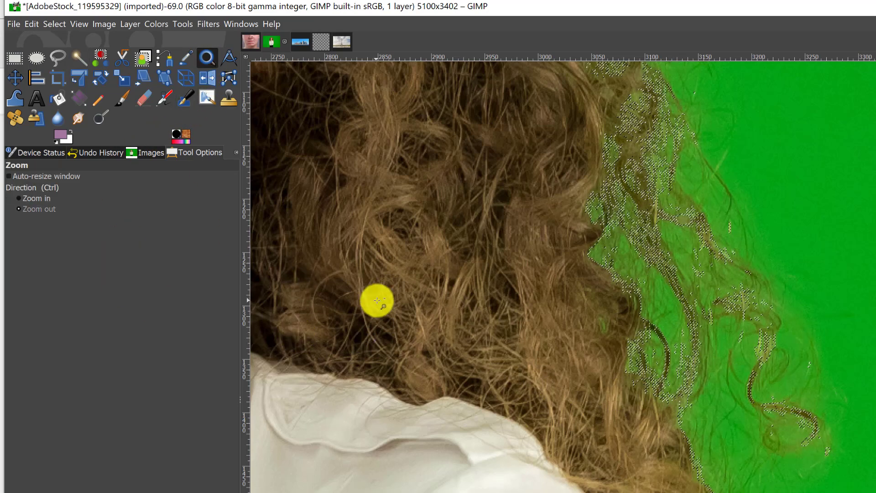
ctrl+click(280, 307)
ctrl+click(345, 467)
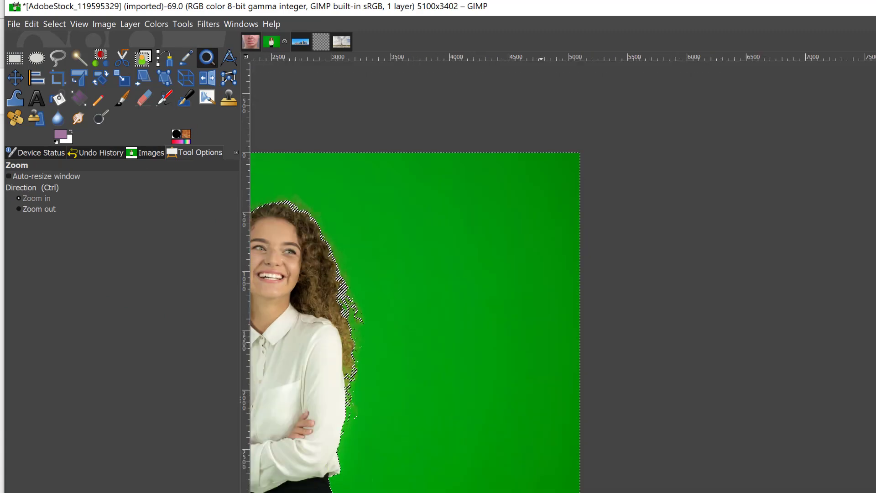
scroll(563, 319, left, 8)
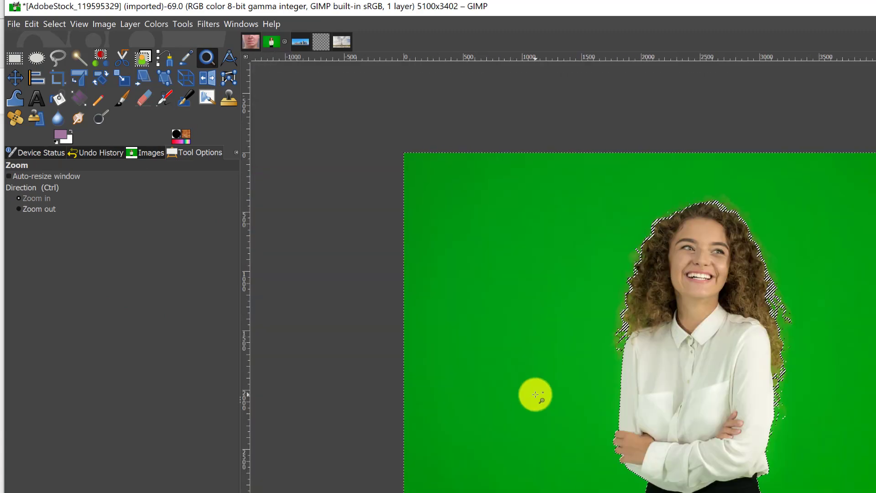
key(Delete)
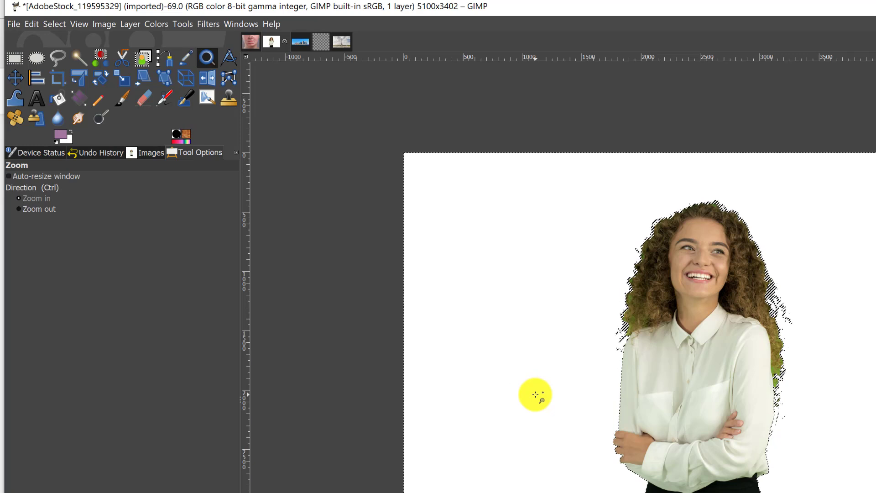
key(ctrl+z)
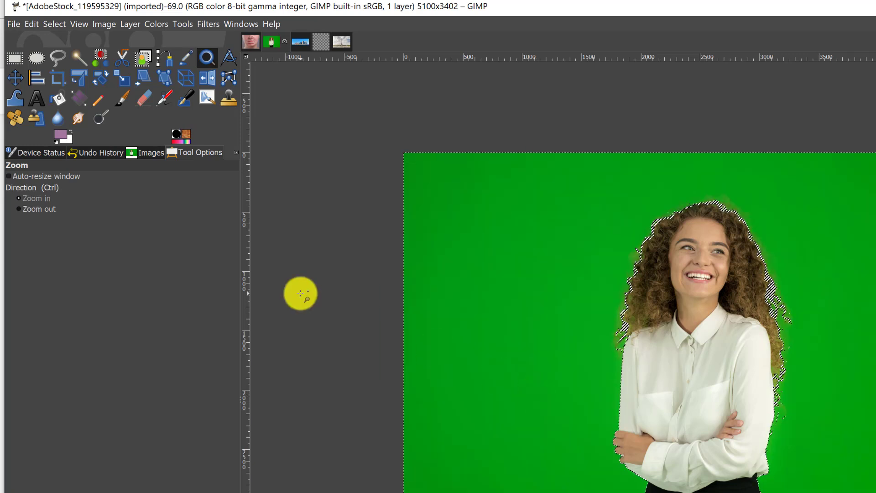
Step: Invert the selection so it covers the woman, delete the selected area and undo that deletion
click(53, 25)
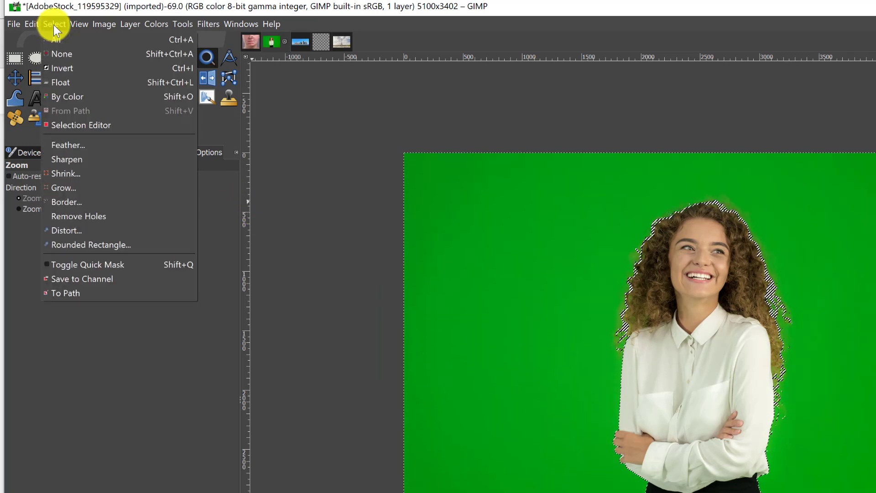
click(62, 66)
key(Delete)
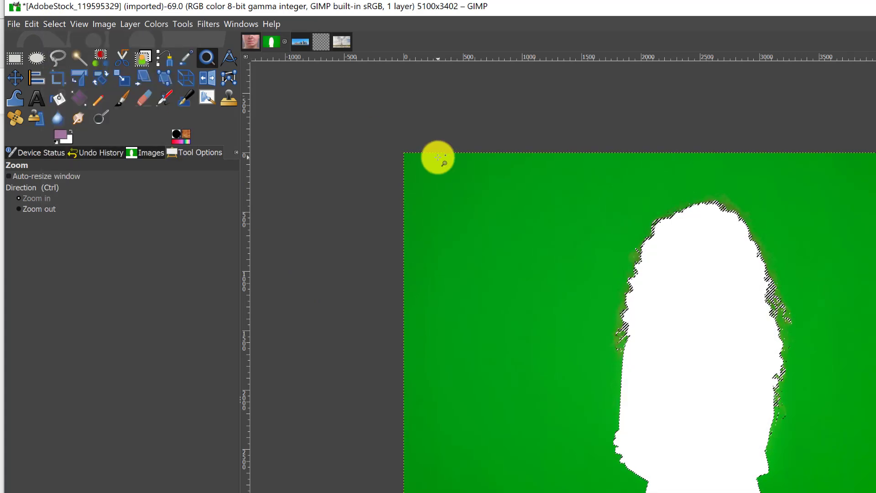
key(ctrl)
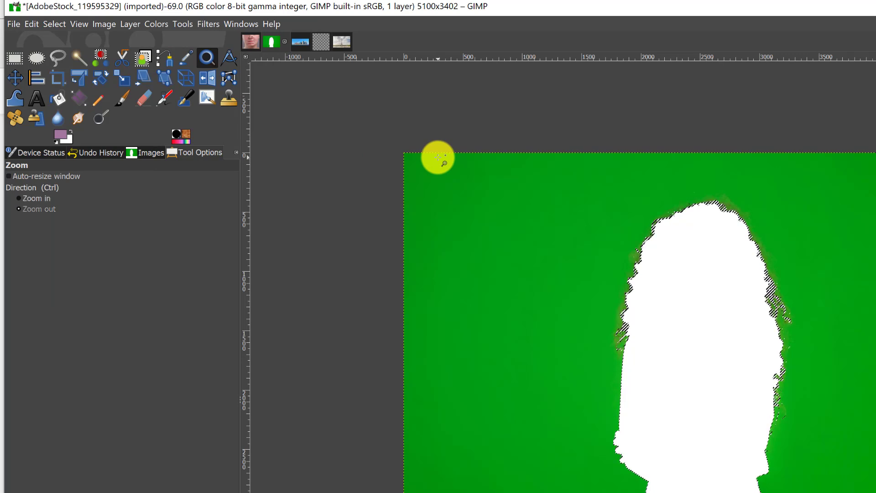
key(ctrl+z)
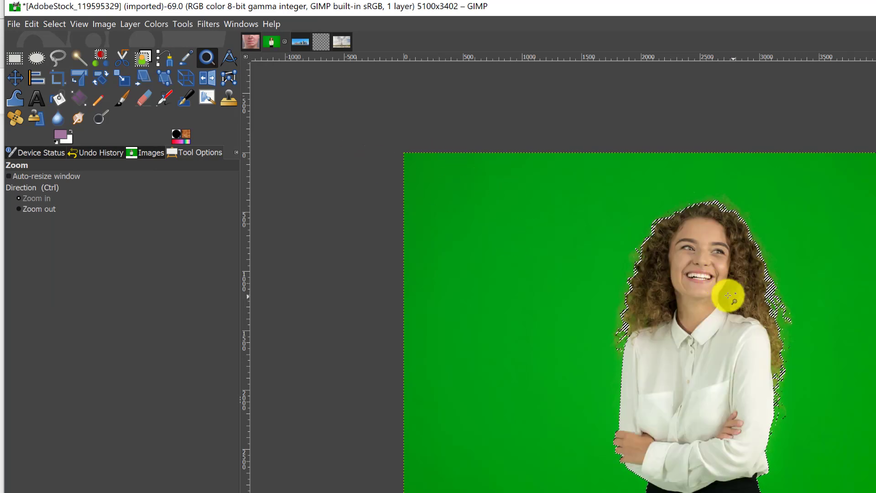
Step: Copy the selected woman and paste her into the transparent 1600 × 1600 image
right_click(703, 284)
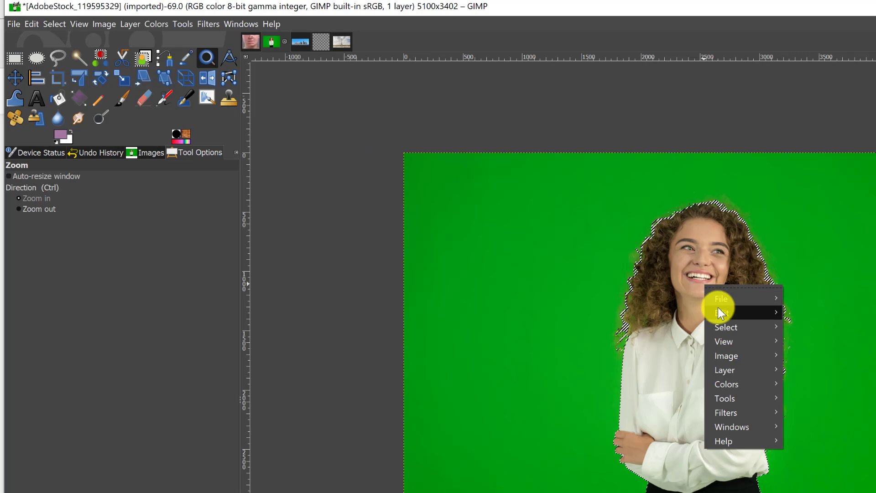
mouse_move(718, 311)
click(812, 378)
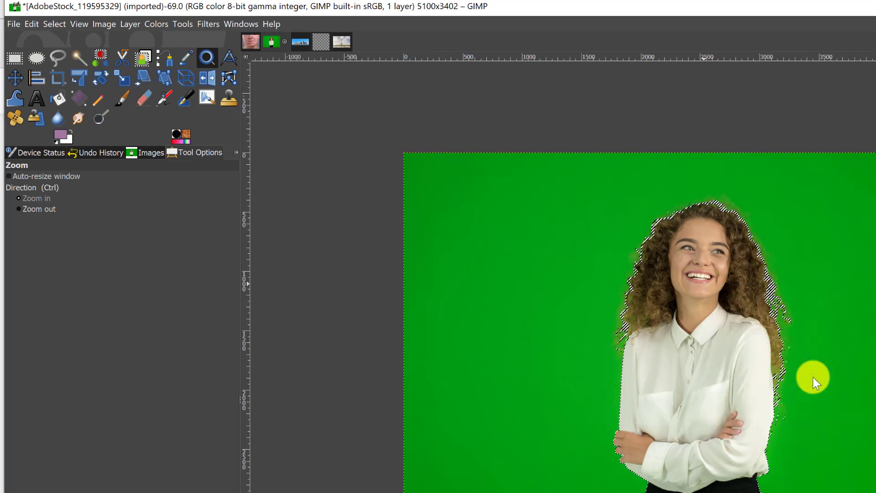
click(320, 45)
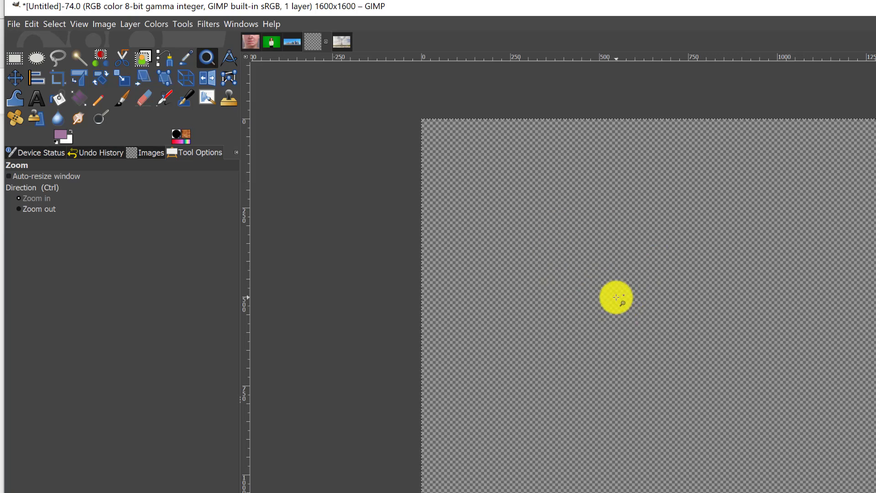
right_click(582, 263)
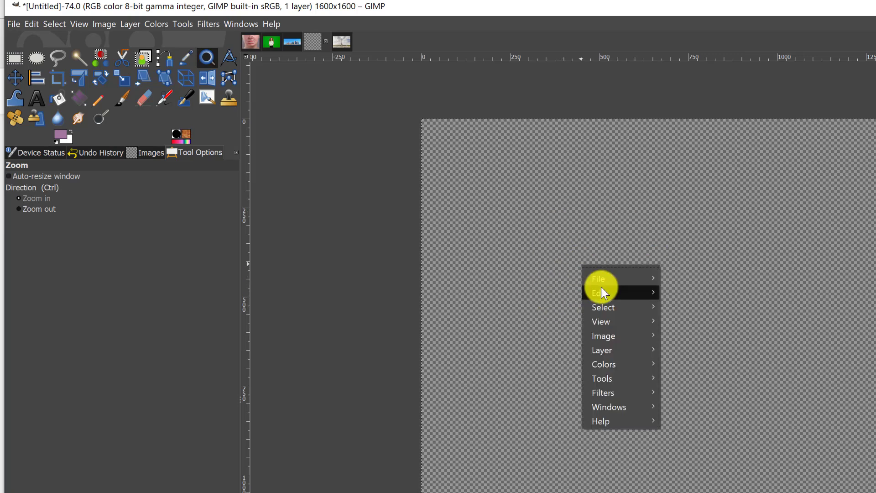
mouse_move(608, 291)
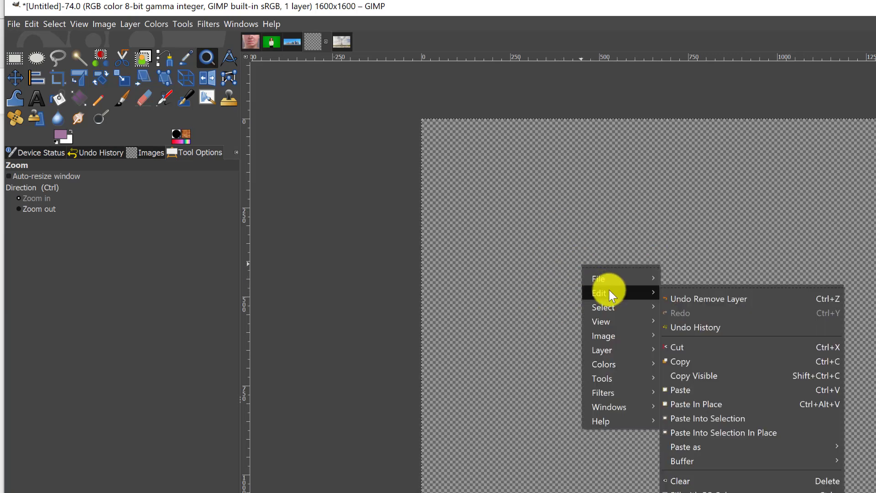
click(701, 389)
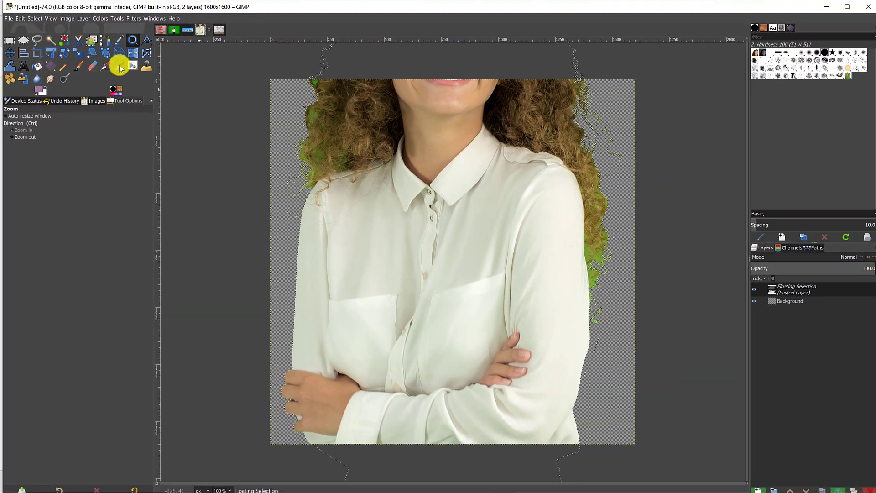
Step: Move the floating selection down until the woman's whole head is inside the canvas and convert it to a new layer
click(14, 75)
drag(459, 158, 456, 314)
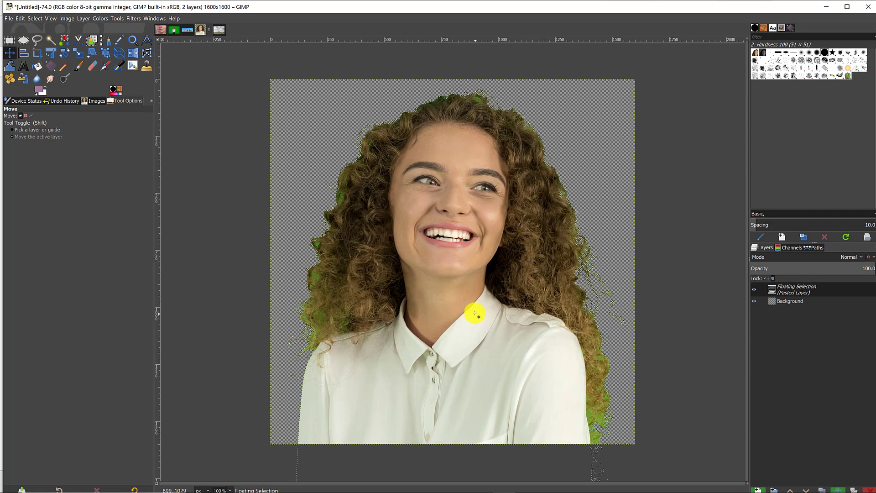
right_click(792, 293)
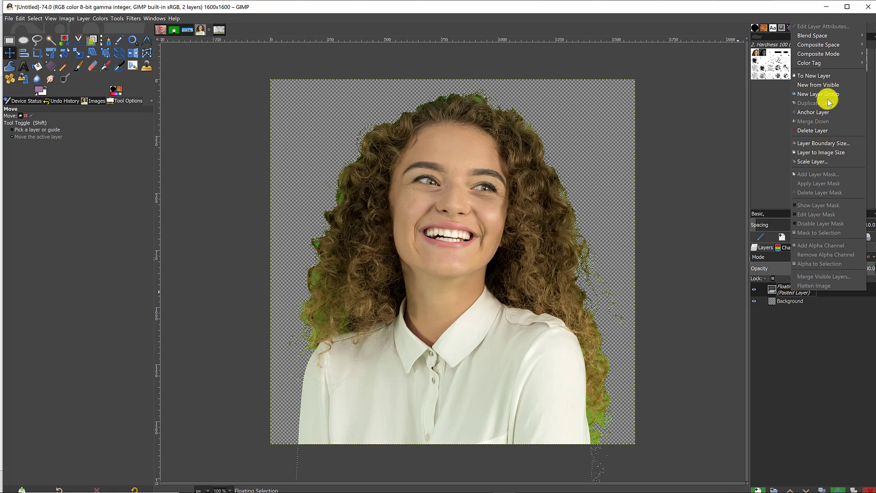
click(823, 76)
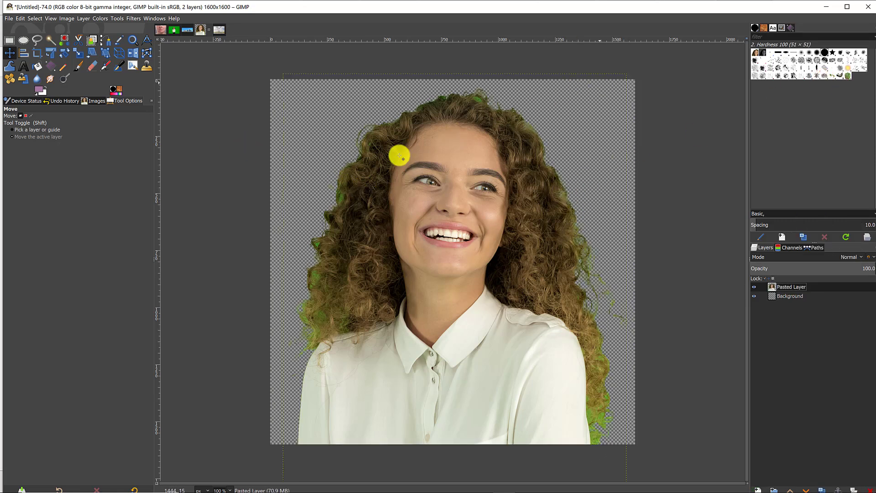
Step: Scale the pasted layer to 1074 × 2186 px and move it up so the woman's head and shoulders are within the canvas
click(81, 54)
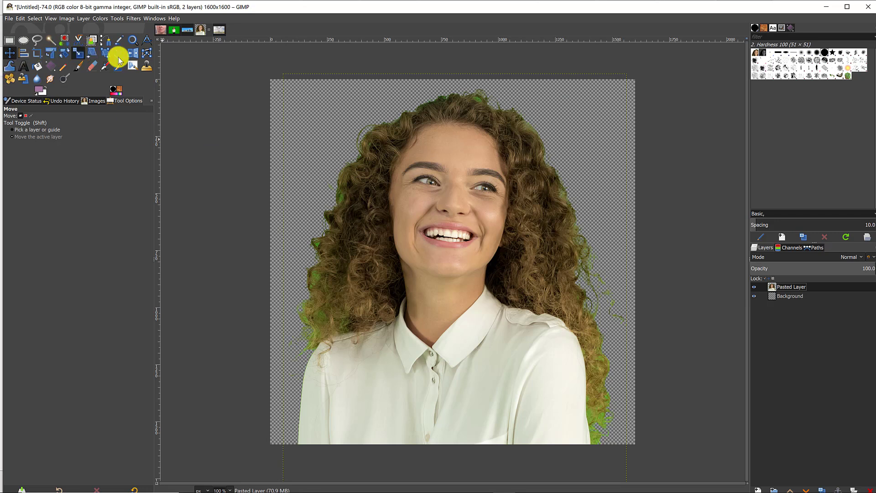
click(625, 77)
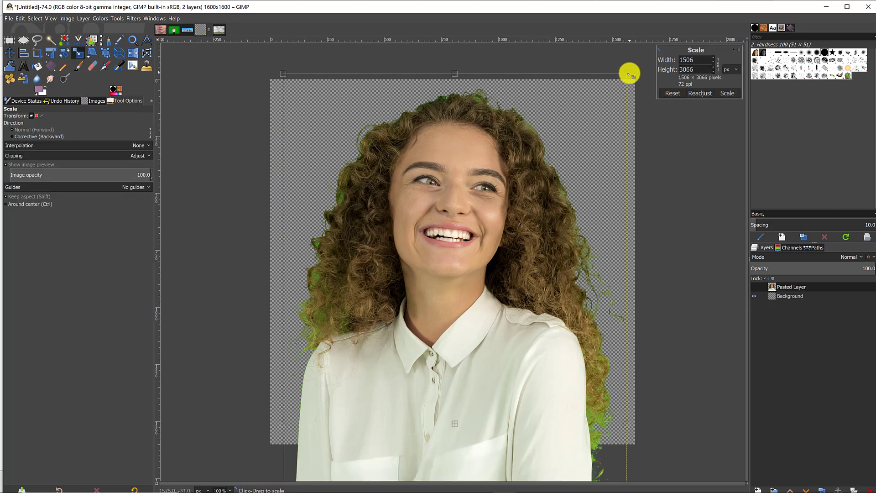
drag(629, 73, 411, 354)
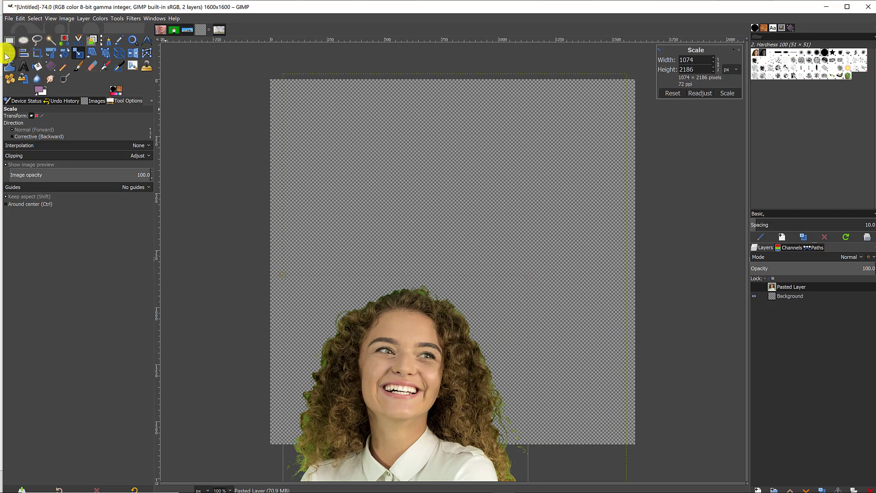
key(m)
drag(381, 328, 386, 220)
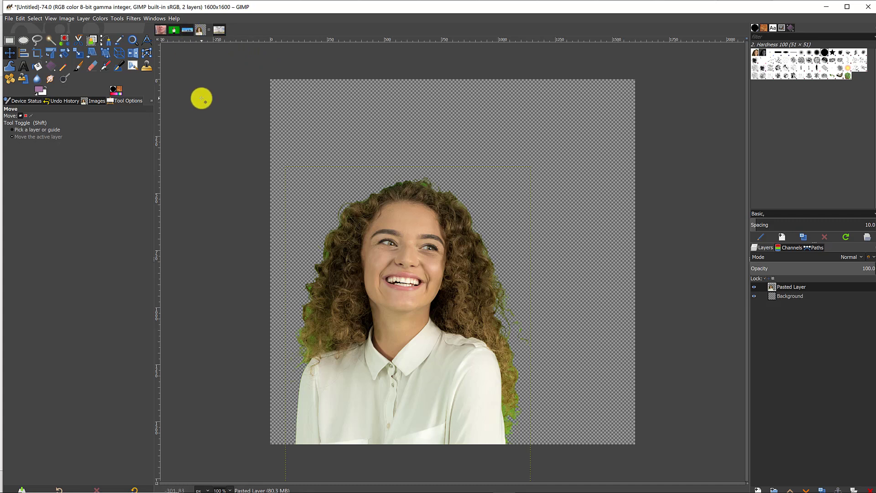
Step: Pick a red foreground color from the city skyline photo and paint a broad Paintbrush stroke across the sky beside the tallest tower
click(186, 32)
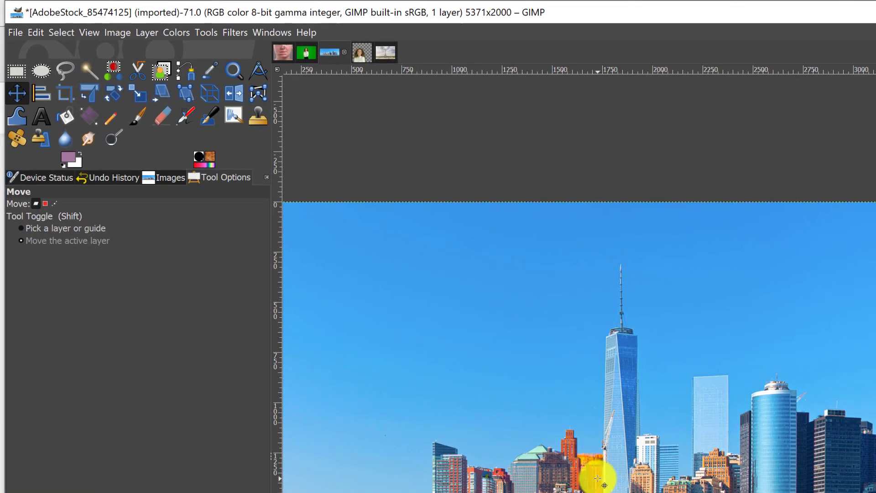
click(212, 69)
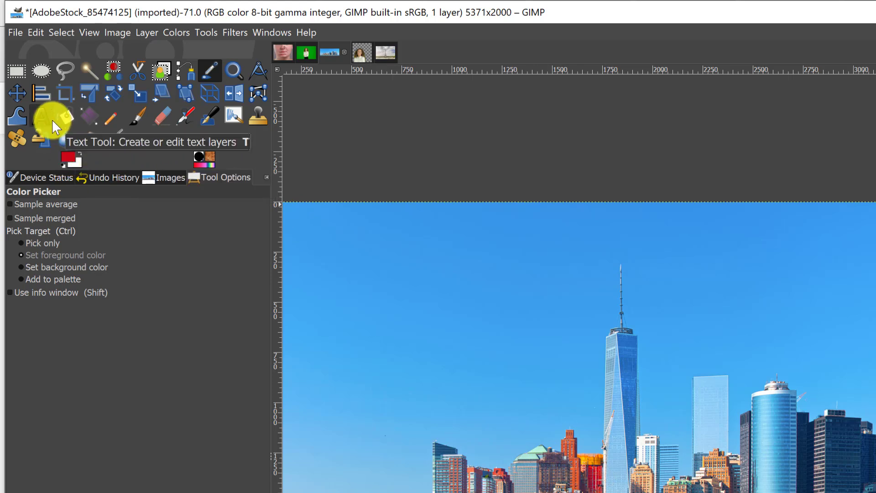
click(144, 117)
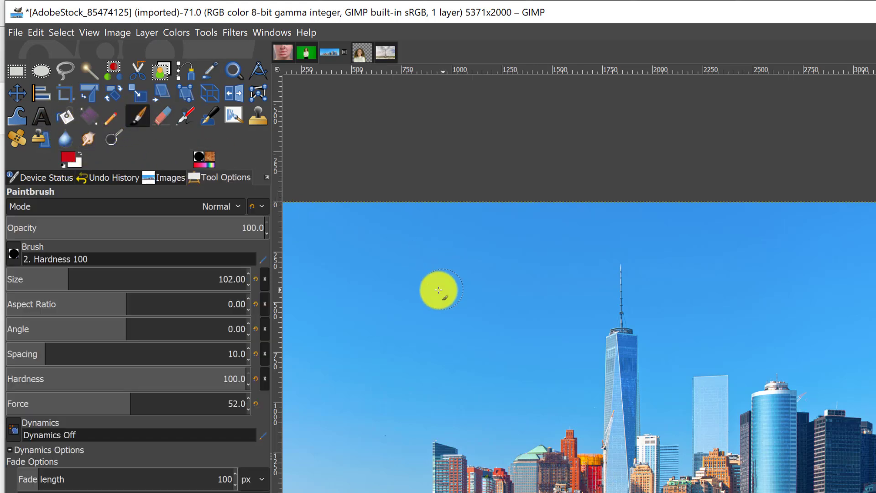
mouse_move(370, 299)
mouse_down()
mouse_move(415, 279)
mouse_move(561, 263)
mouse_up()
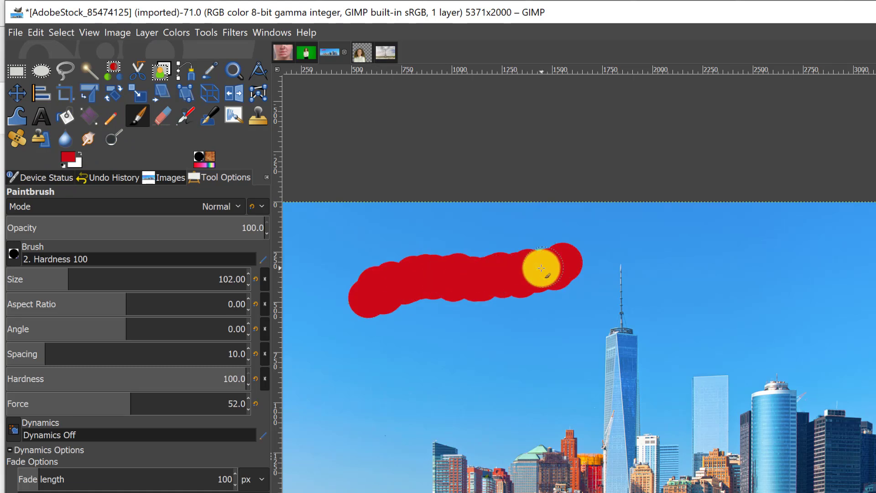